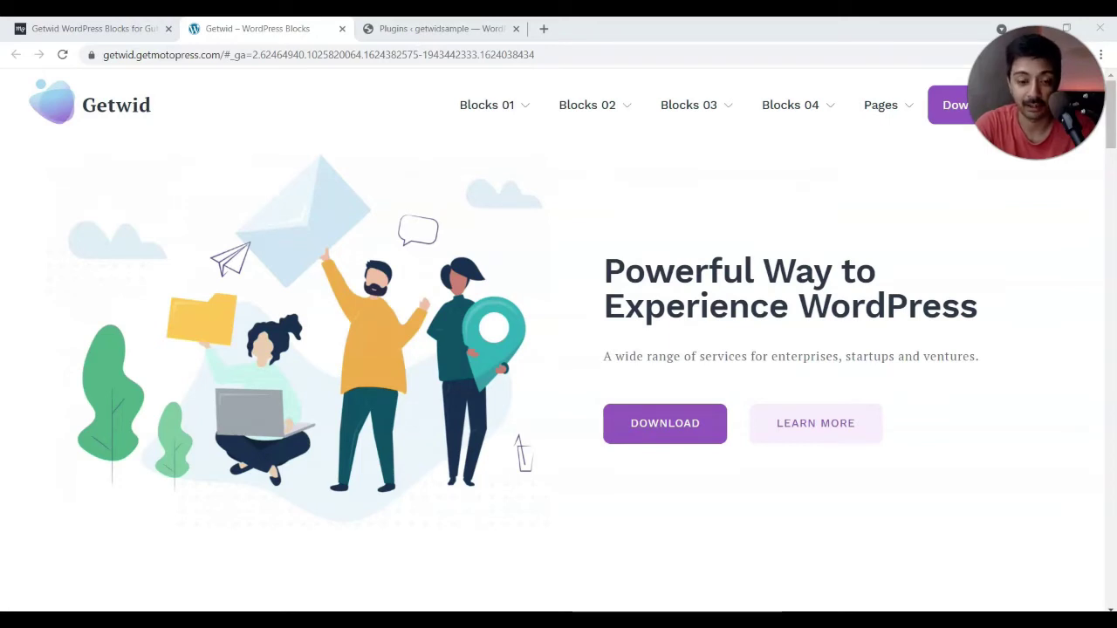
# - Look through the list of 40+ free Gutenberg blocks on the MotoPress Getwid product page
pyautogui.hotkey('ctrl', 'pageup')
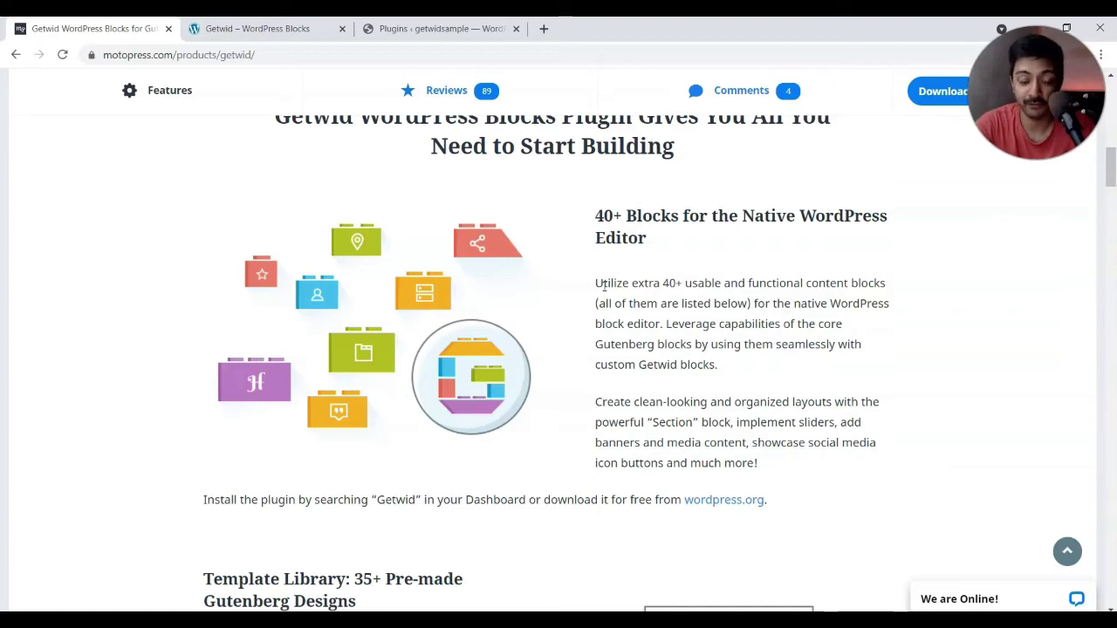
pyautogui.scroll(-12, 603, 285)
pyautogui.scroll(-15, 603, 285)
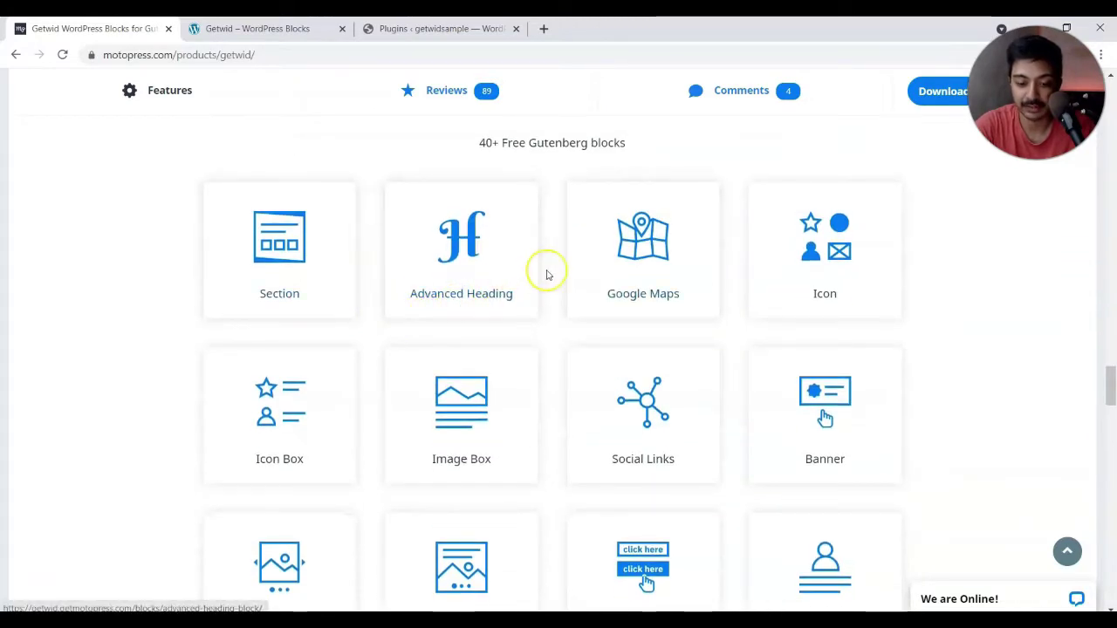
pyautogui.scroll(-8, 511, 309)
pyautogui.scroll(-2, 514, 309)
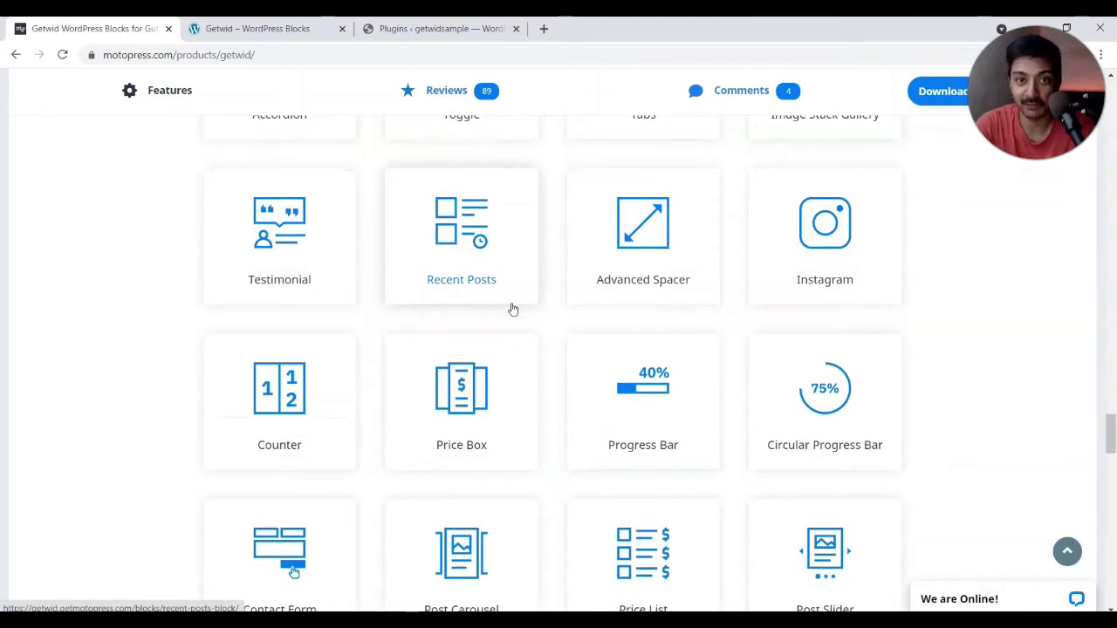
pyautogui.scroll(-6, 784, 258)
pyautogui.click(784, 257)
pyautogui.click(808, 257)
pyautogui.scroll(1, 821, 266)
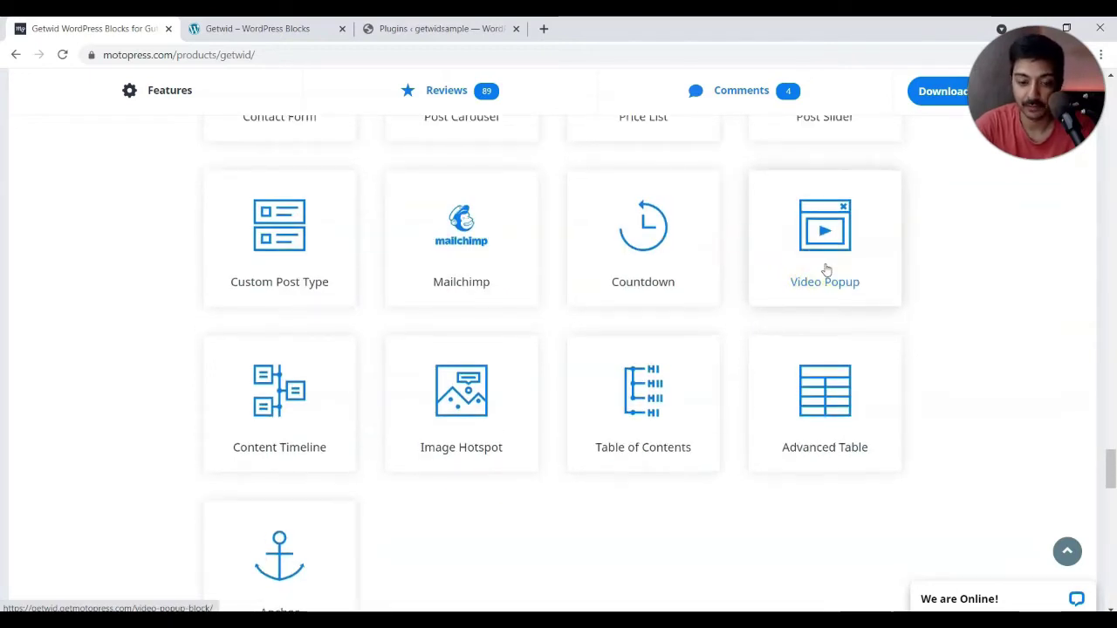
pyautogui.click(790, 258)
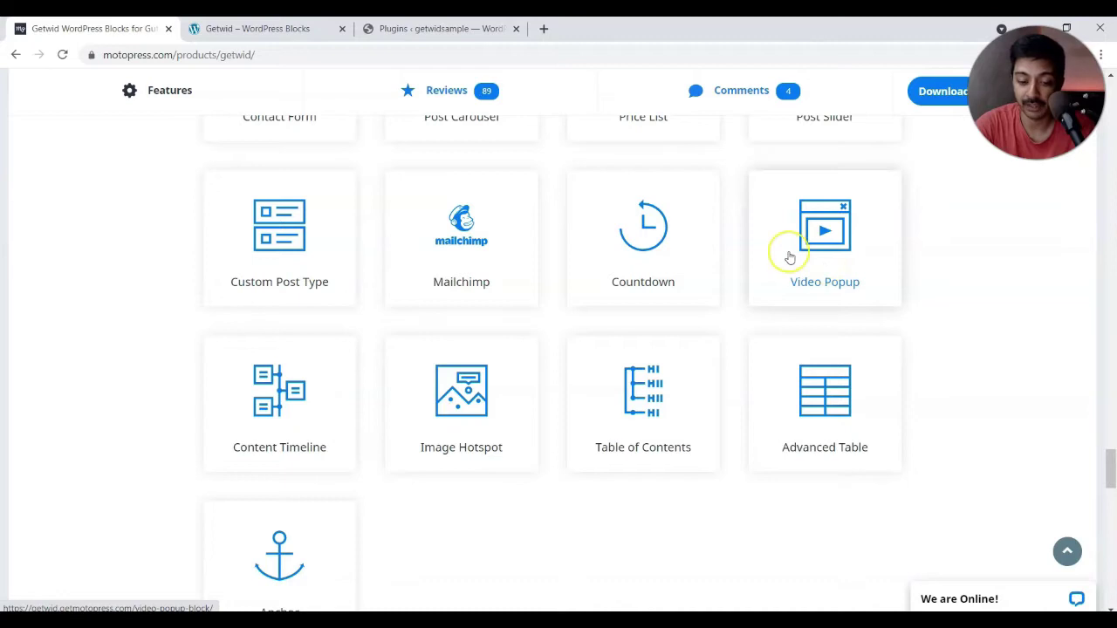
pyautogui.scroll(-2, 790, 258)
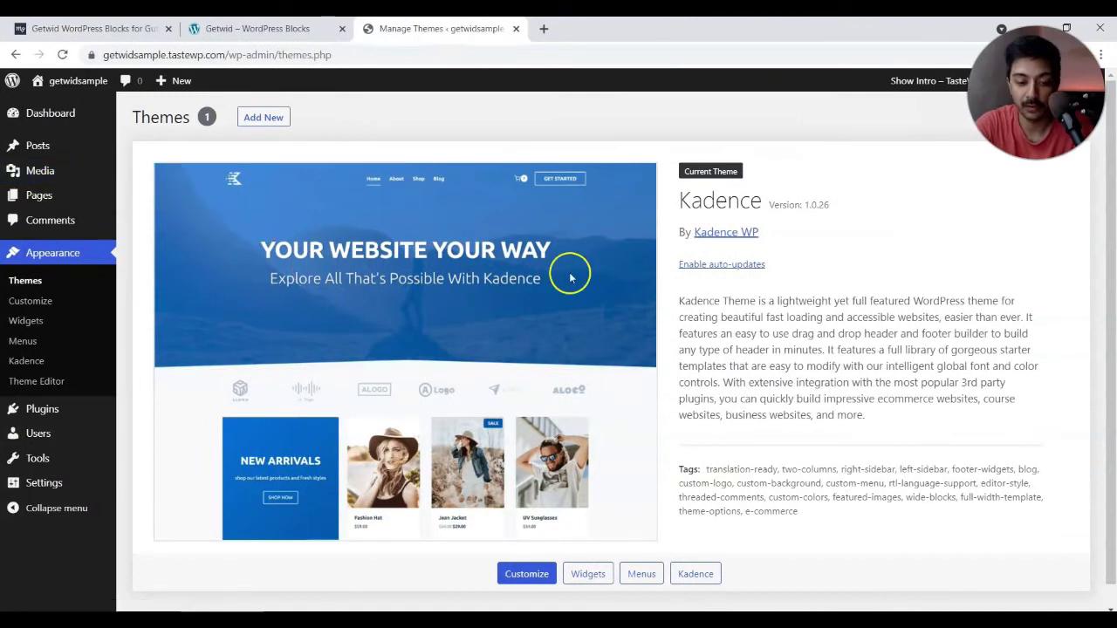
# - Find the "Getwid – Gutenberg Blocks" plugin by searching the plugin directory for getwid, install it and activate it
pyautogui.moveTo(111, 411)
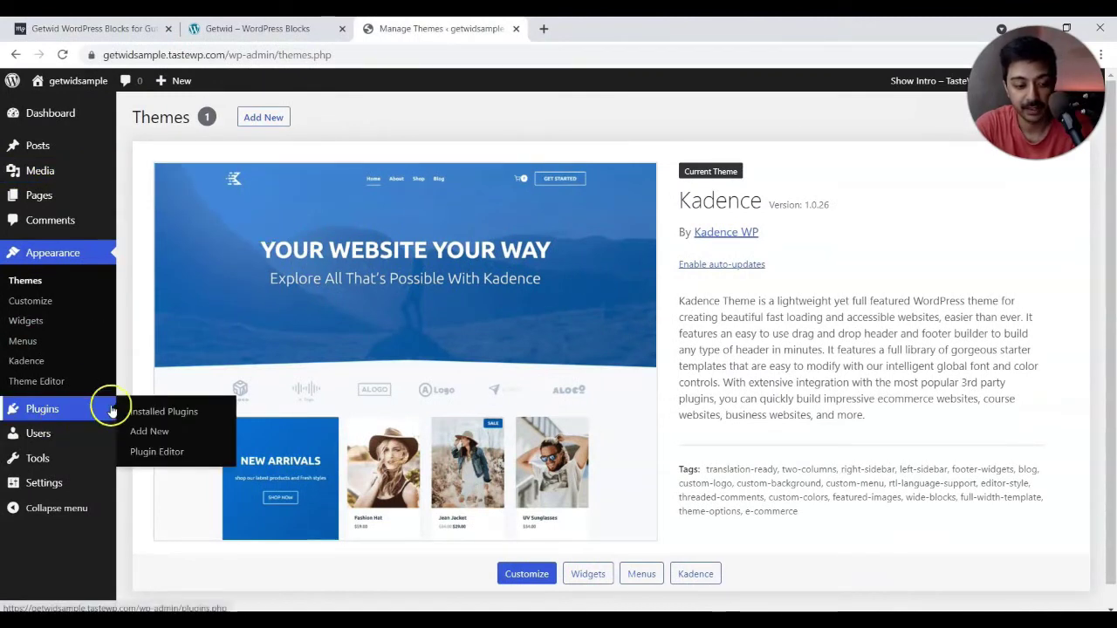
pyautogui.click(157, 411)
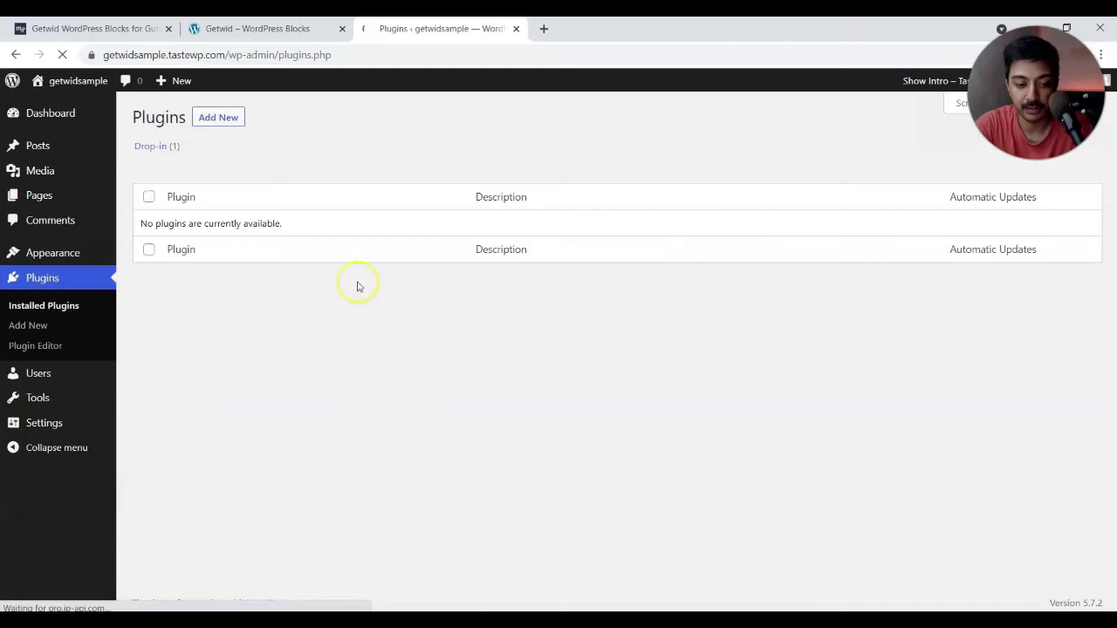
pyautogui.click(229, 118)
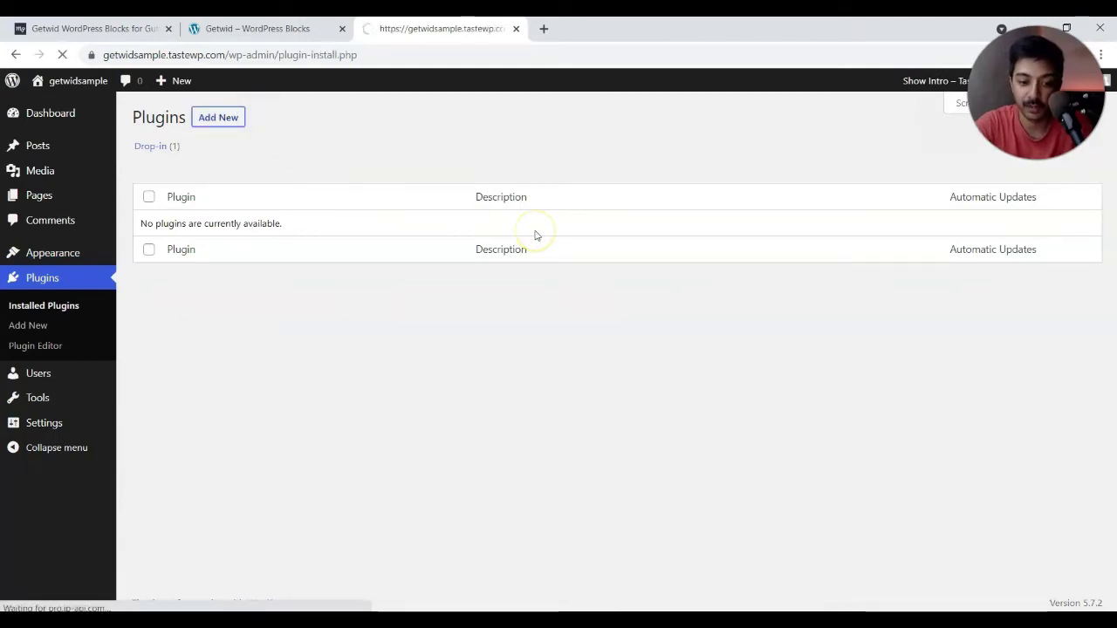
pyautogui.click(899, 159)
pyautogui.write('getwid')
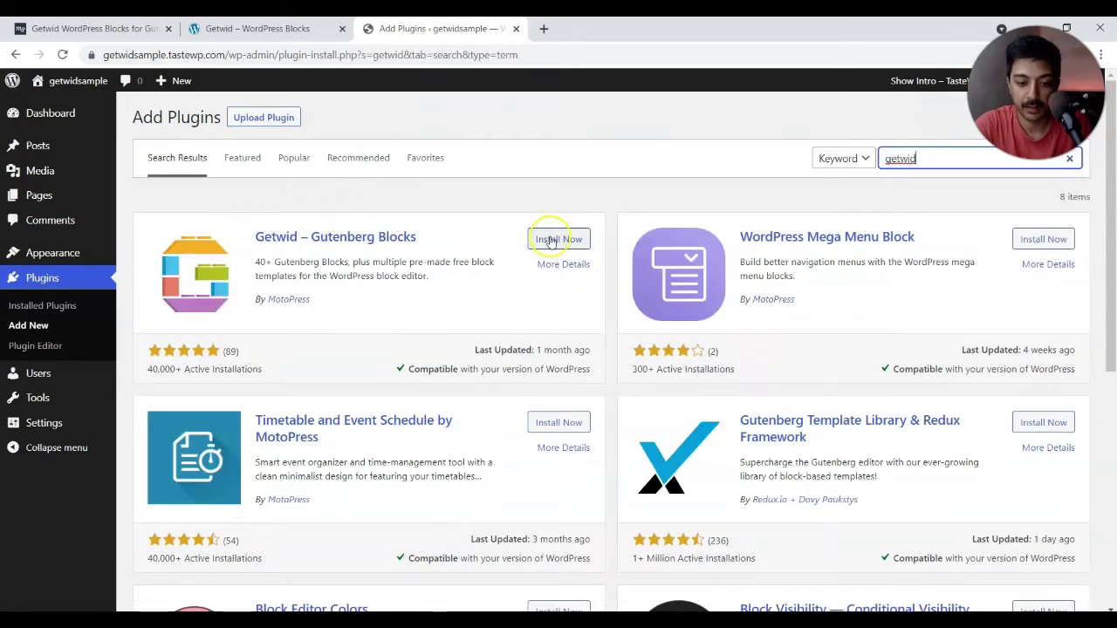
pyautogui.click(555, 241)
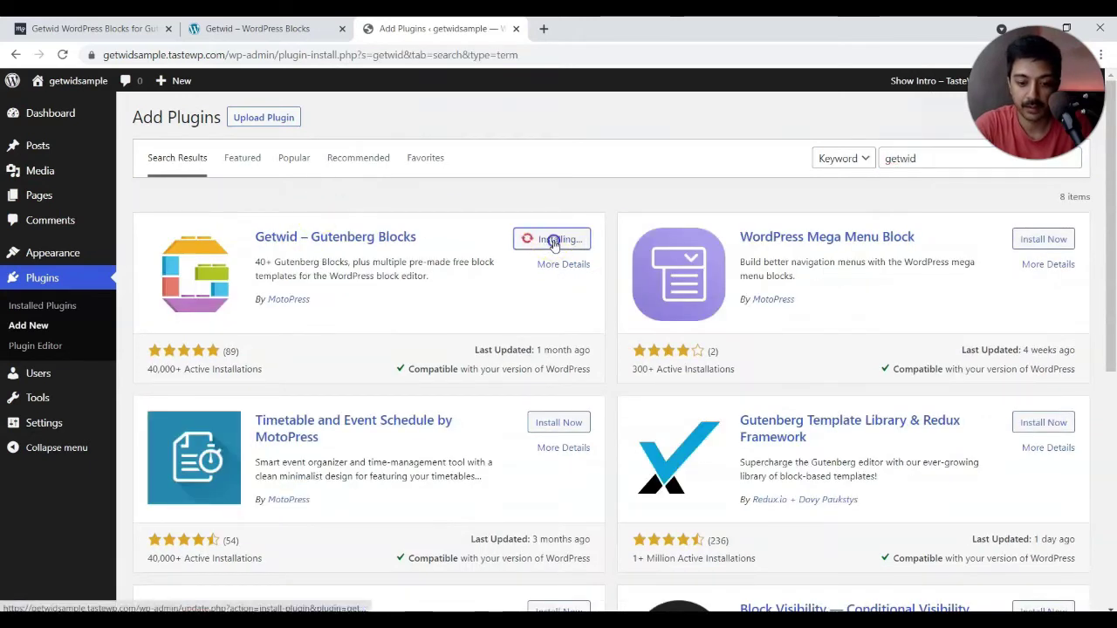
pyautogui.click(559, 238)
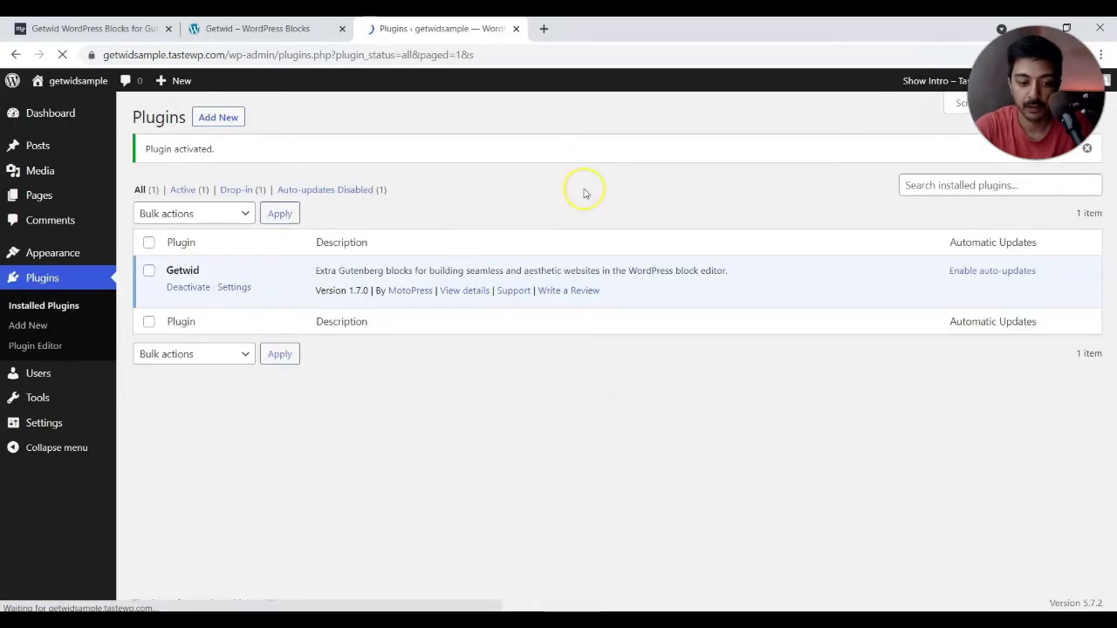
# - In the Getwid settings, enable on-demand loading of block CSS and JS and aggregation of all block CSS files in the header, and save
pyautogui.click(234, 286)
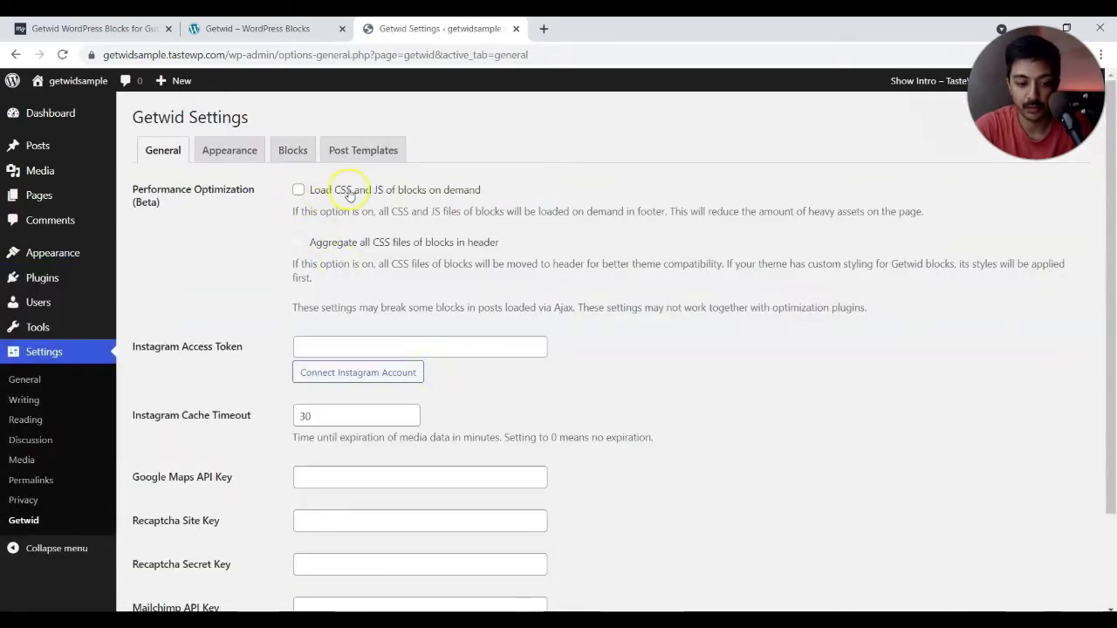
pyautogui.click(436, 197)
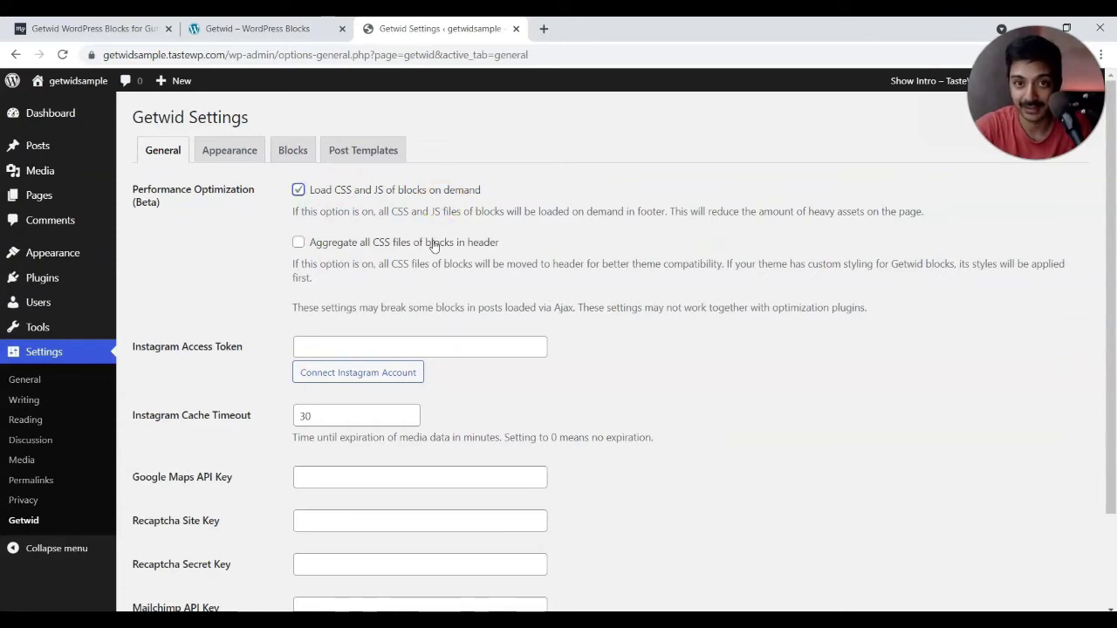
pyautogui.click(298, 248)
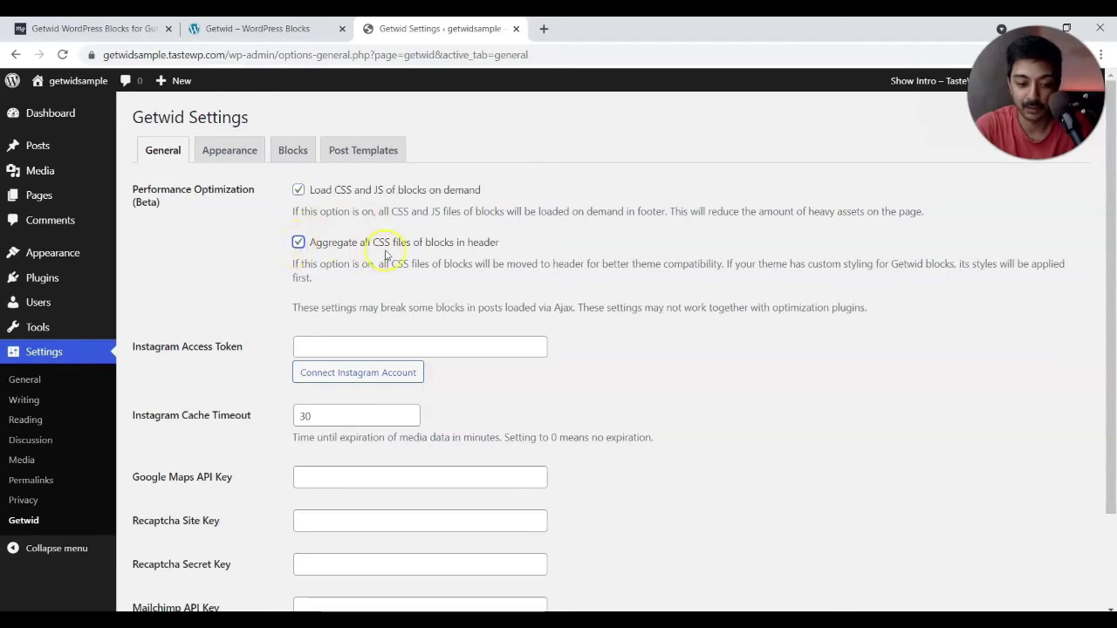
pyautogui.scroll(-1, 242, 340)
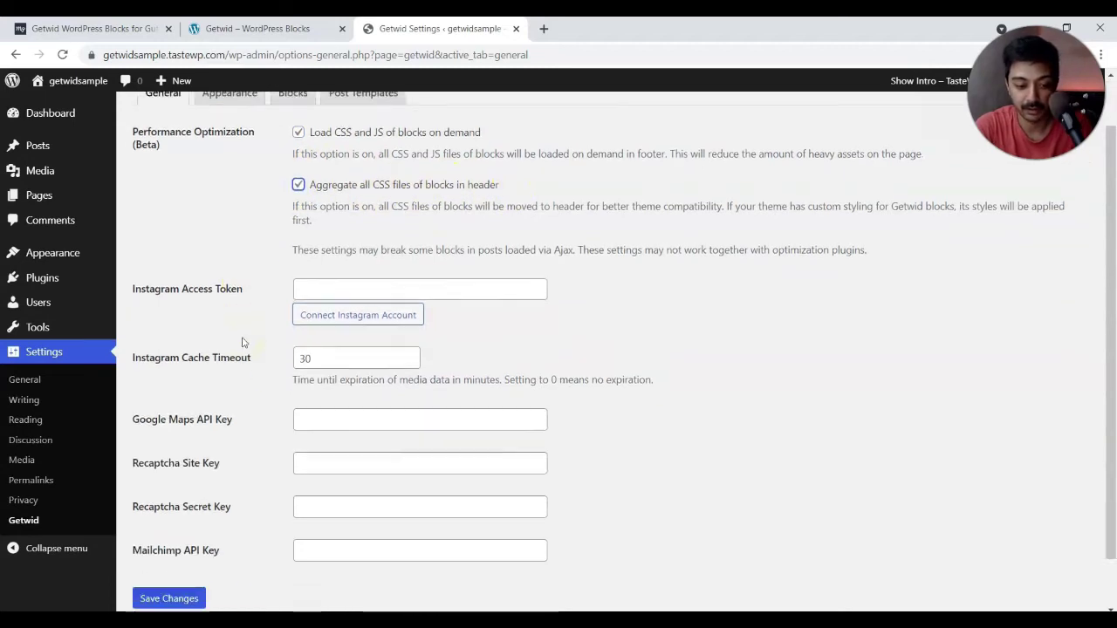
pyautogui.click(320, 257)
pyautogui.click(284, 255)
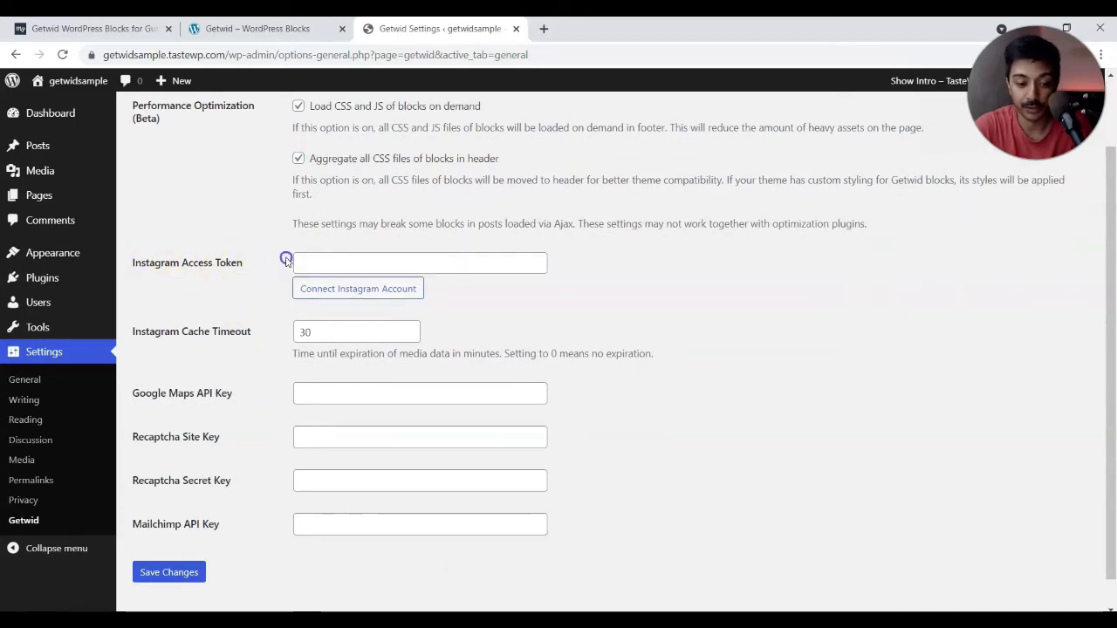
pyautogui.scroll(-1, 244, 361)
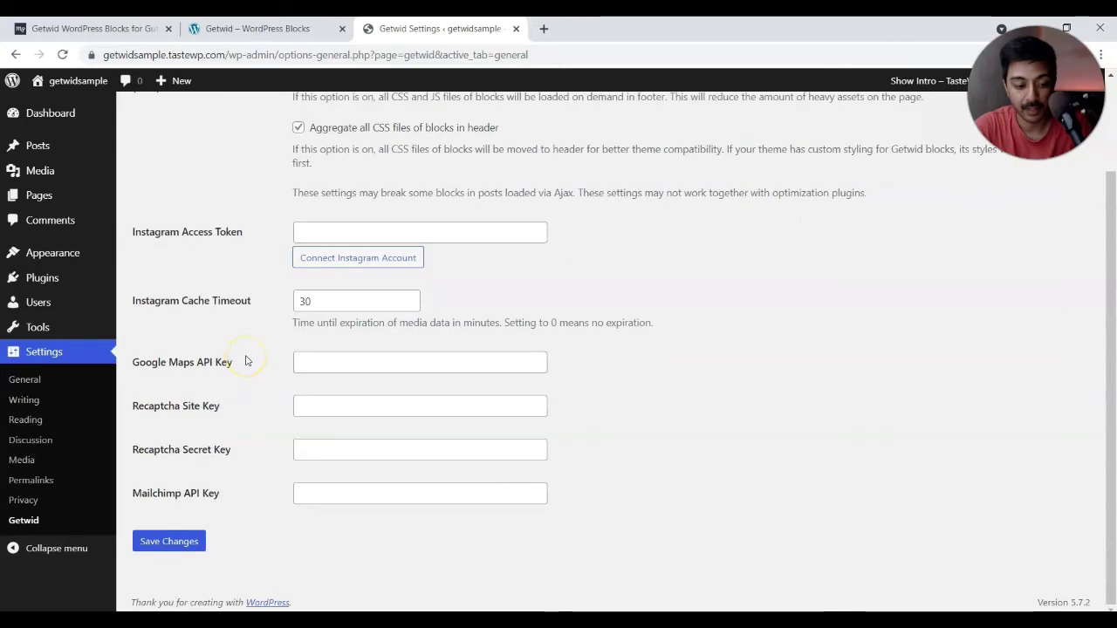
pyautogui.click(164, 541)
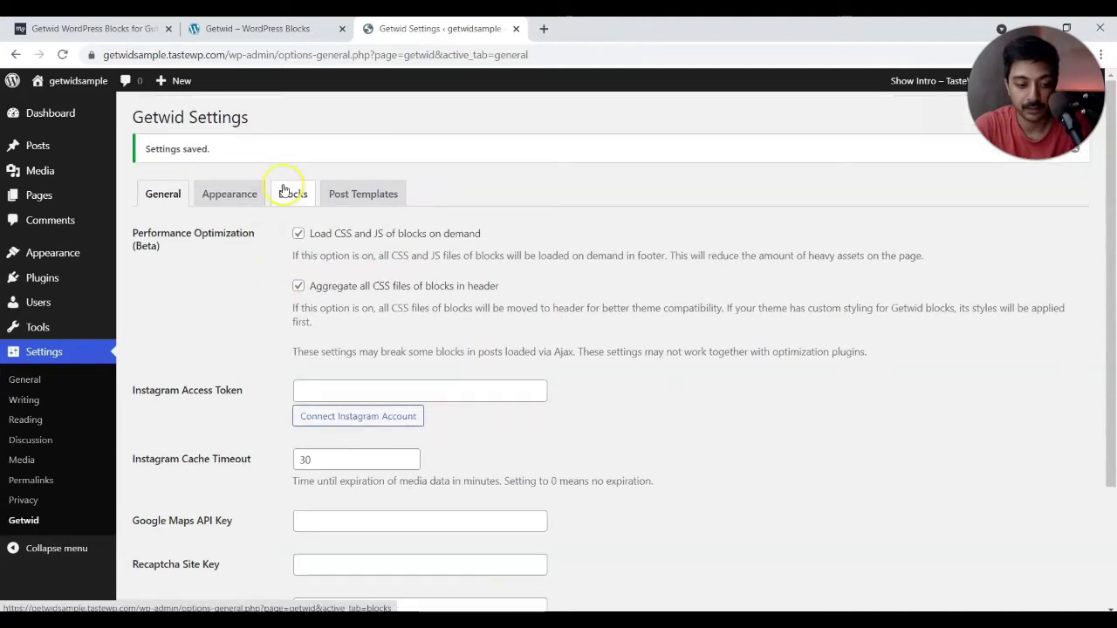
# - Review Getwid's Appearance, Blocks and Post Templates settings
pyautogui.click(250, 196)
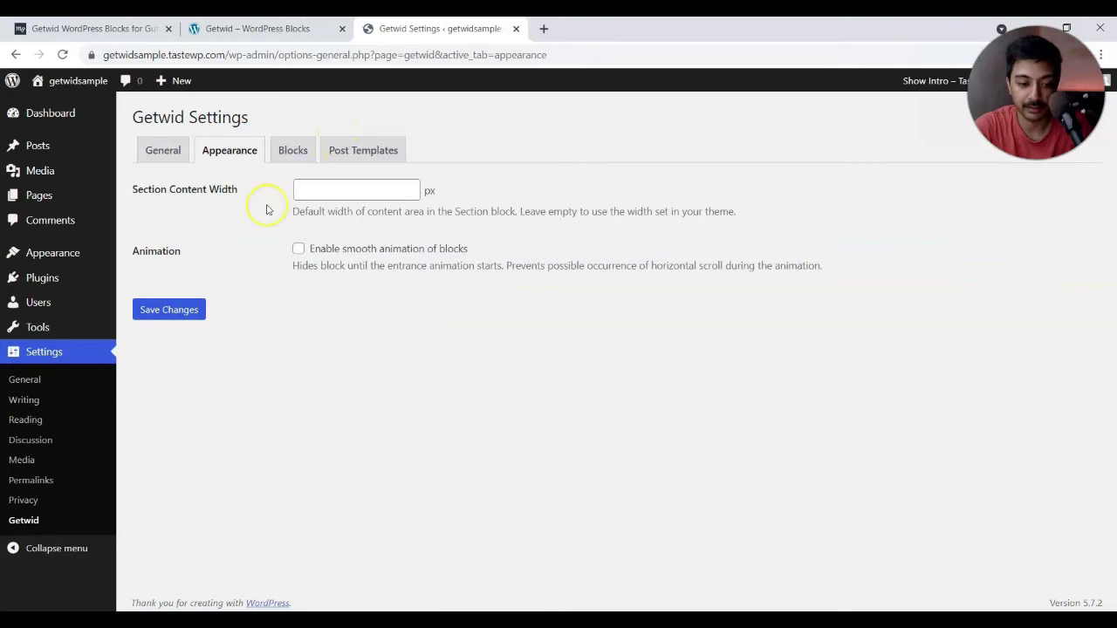
pyautogui.click(294, 150)
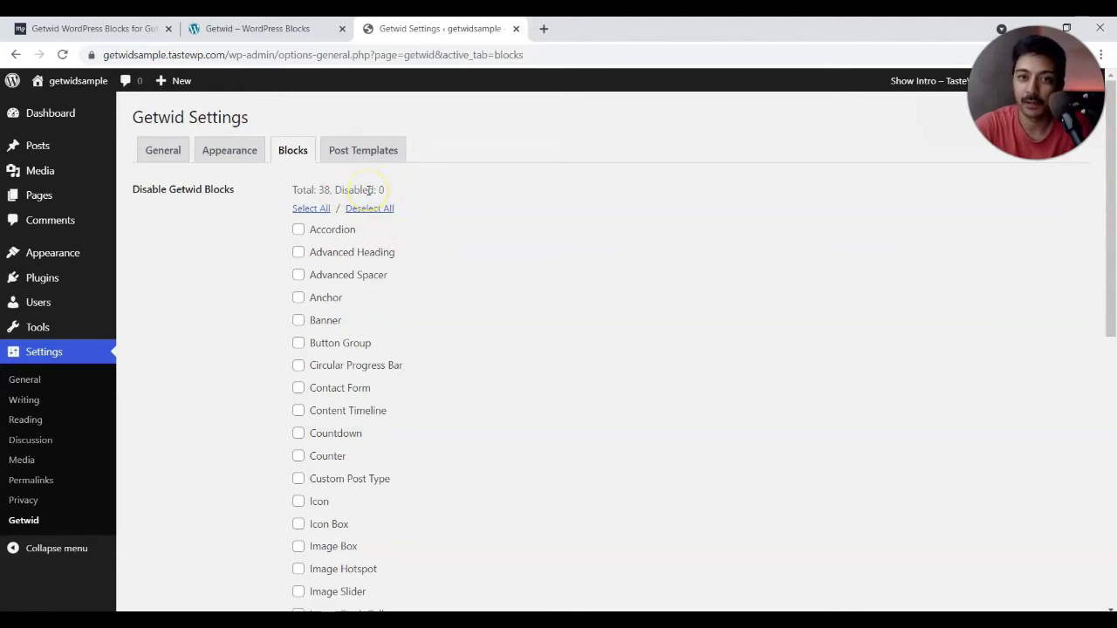
pyautogui.click(353, 150)
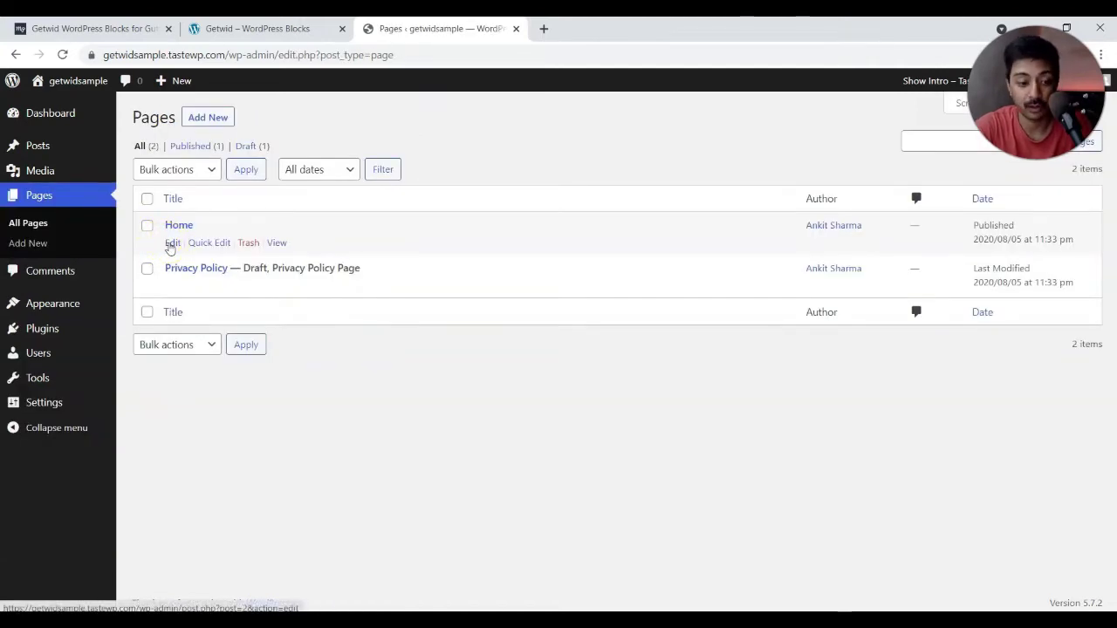
# - Open the Home page for editing, add a Template Library block and bring up its template selection
pyautogui.click(171, 246)
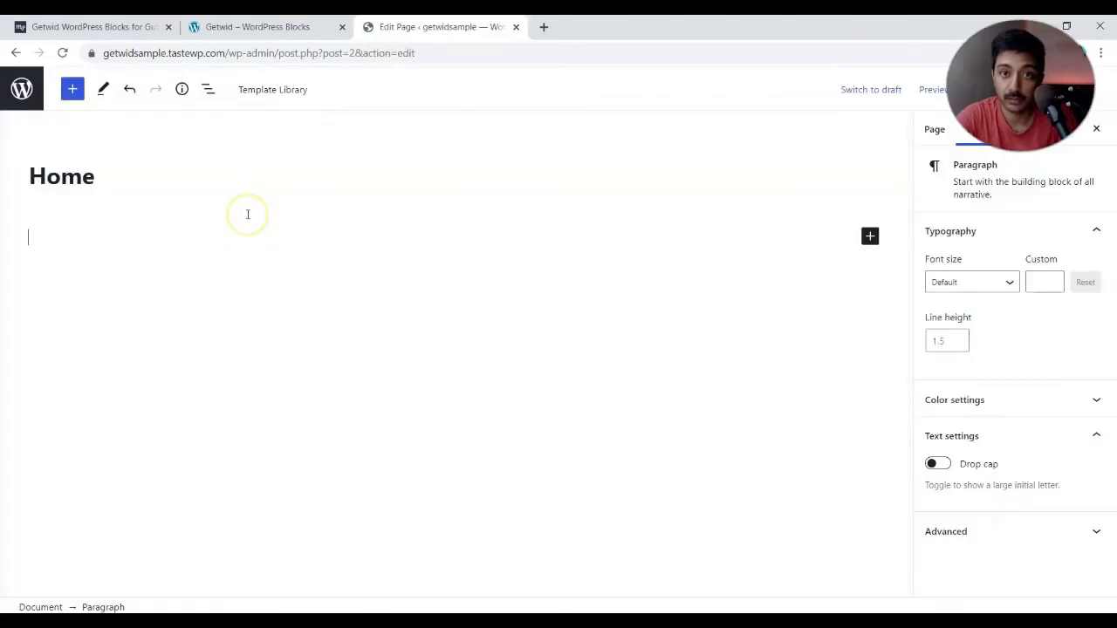
pyautogui.click(270, 89)
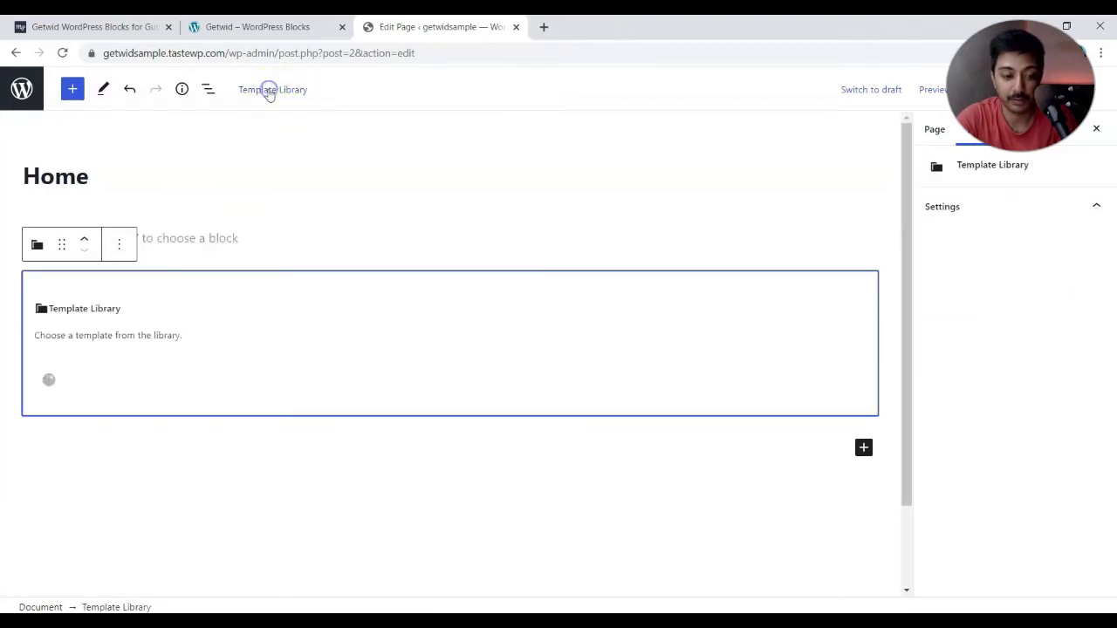
pyautogui.click(274, 267)
# - Examine the About Us templates on the first page of the Template Library
pyautogui.scroll(-3, 659, 281)
pyautogui.scroll(-10, 659, 284)
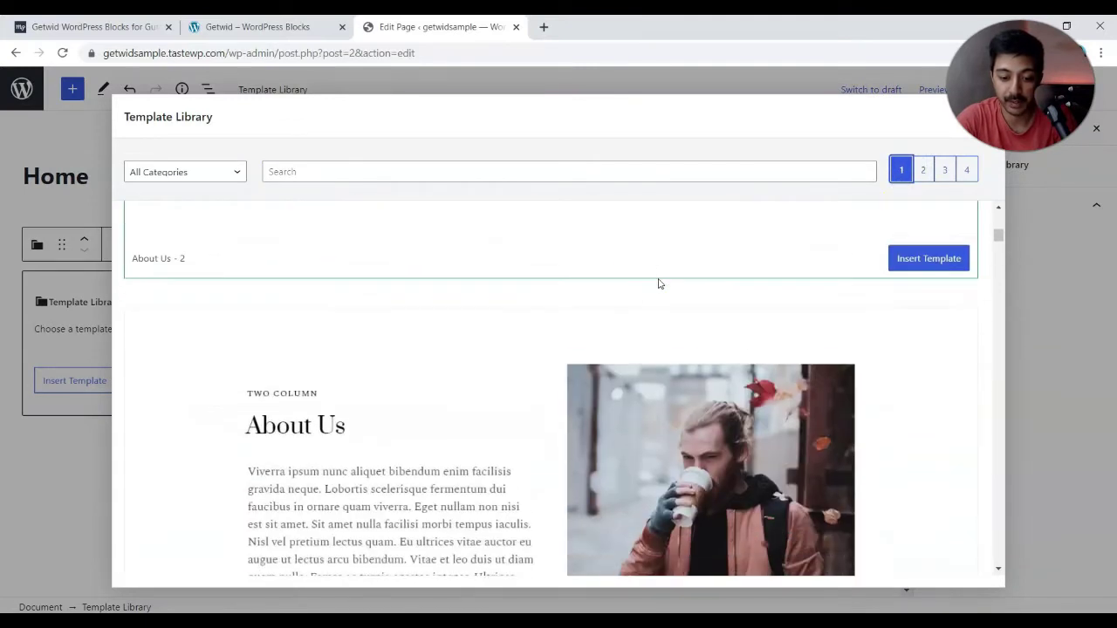
pyautogui.scroll(5, 659, 283)
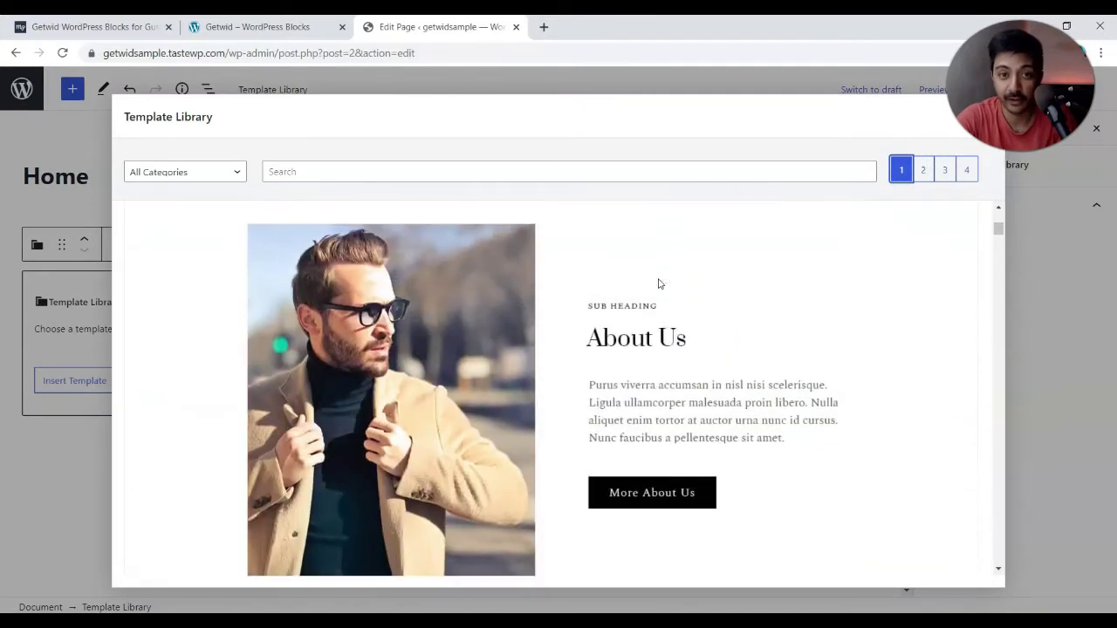
pyautogui.scroll(-5, 658, 284)
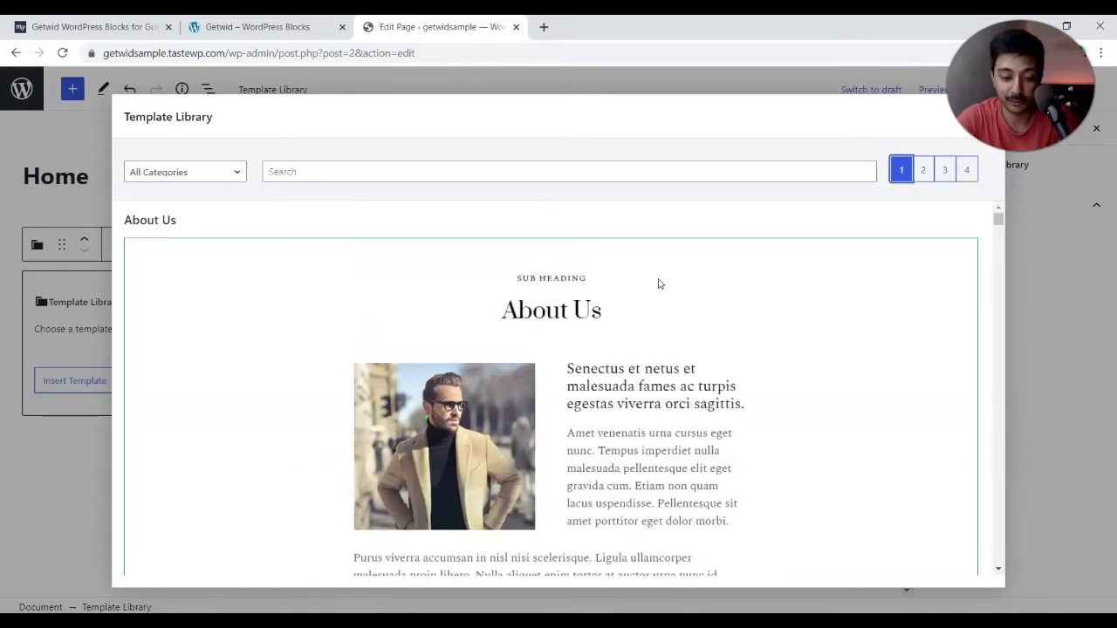
pyautogui.scroll(-2, 659, 283)
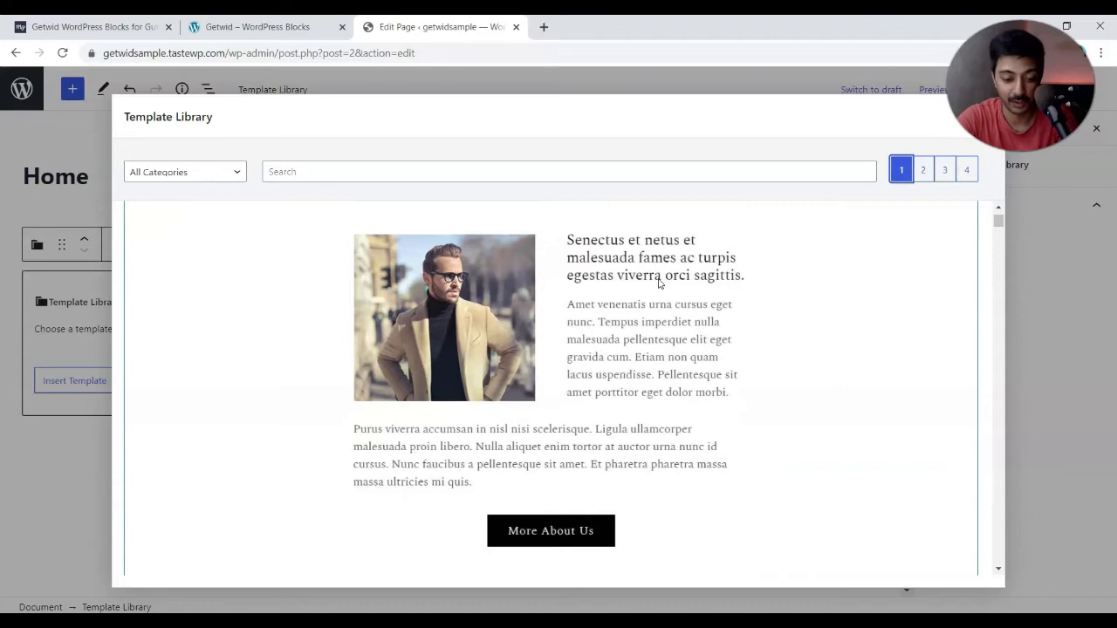
pyautogui.scroll(-10, 659, 283)
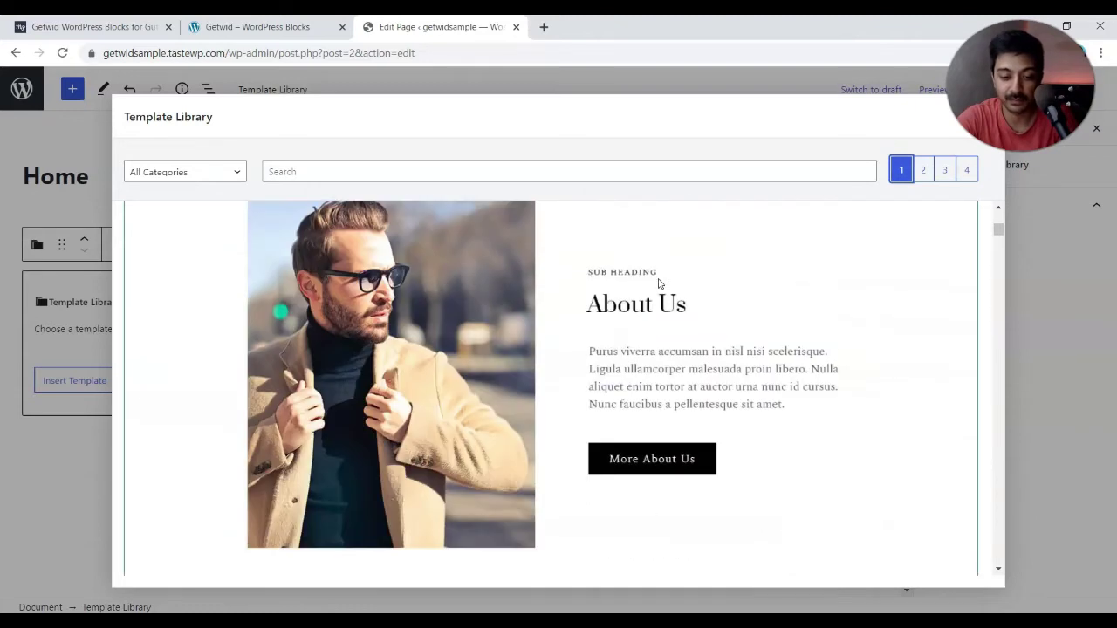
# - Examine the Hero templates on the first page of the Template Library, including Hero - 6
pyautogui.scroll(-10, 659, 283)
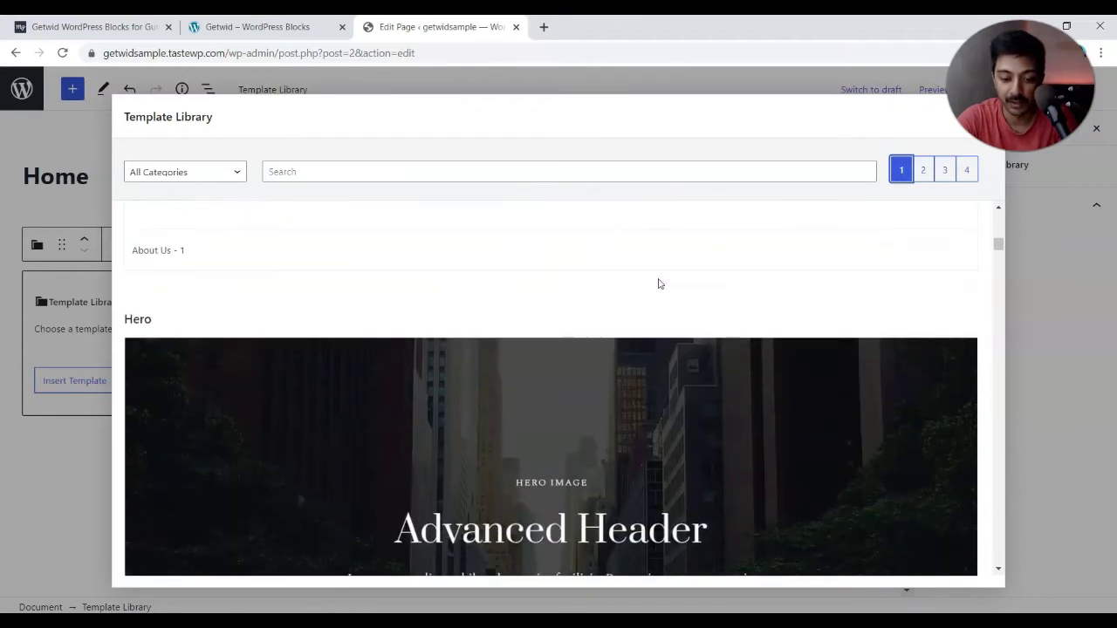
pyautogui.click(499, 439)
pyautogui.scroll(-4, 498, 442)
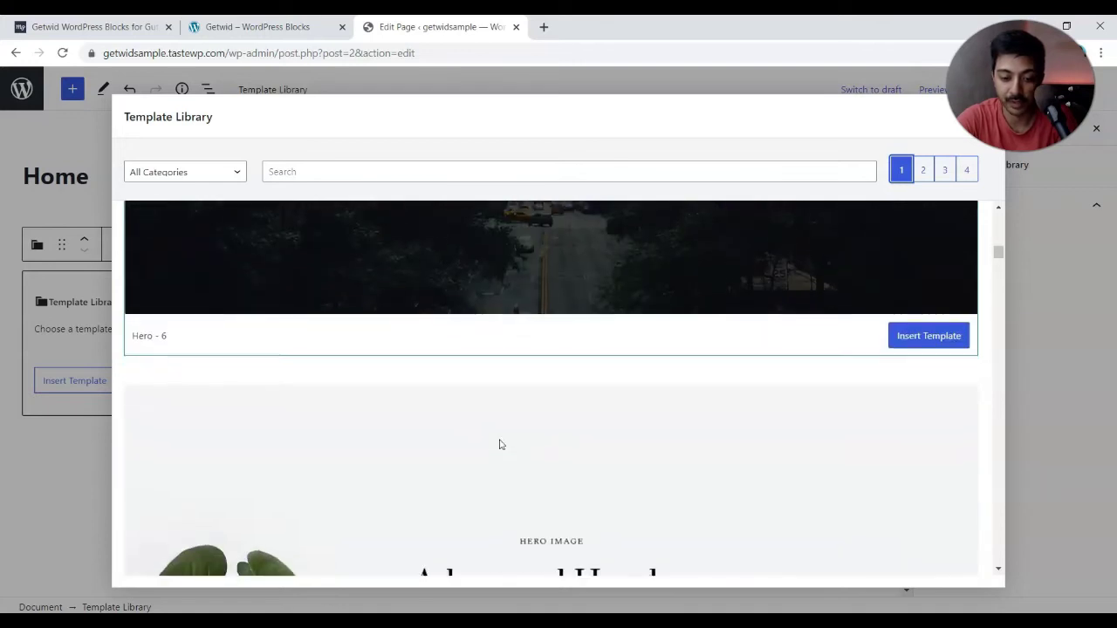
pyautogui.click(498, 379)
pyautogui.scroll(5, 501, 320)
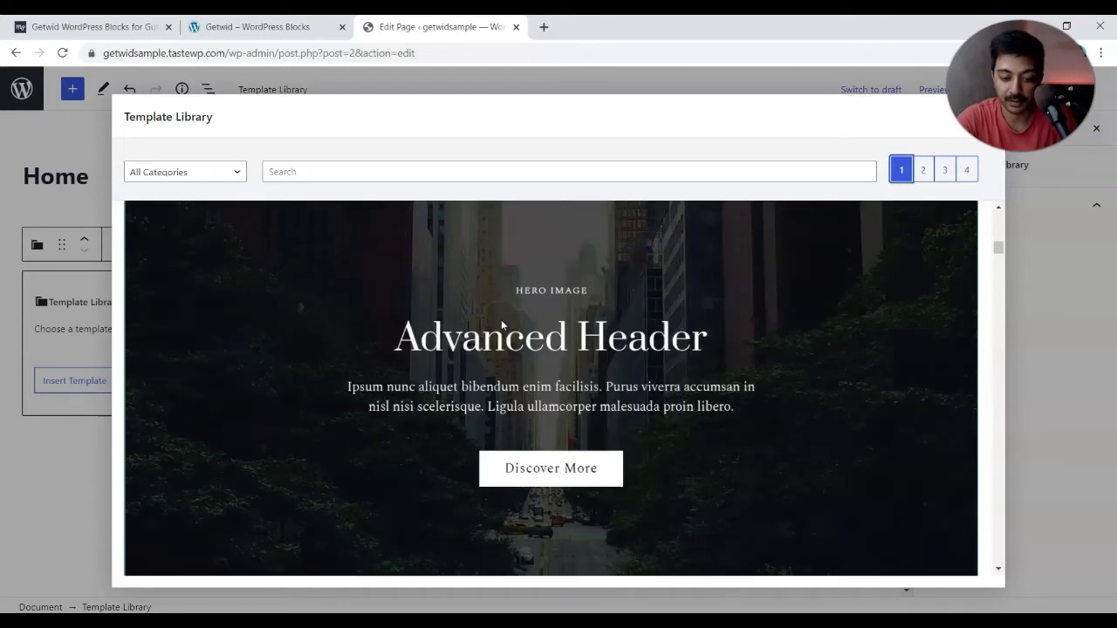
pyautogui.scroll(-3, 501, 325)
pyautogui.click(582, 365)
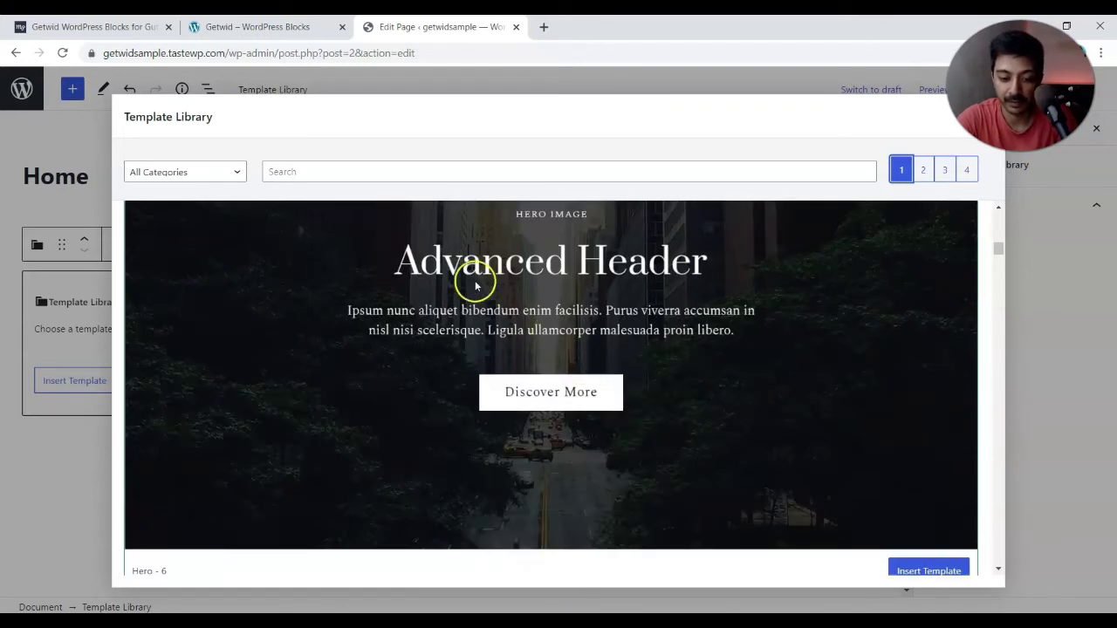
pyautogui.scroll(2, 474, 284)
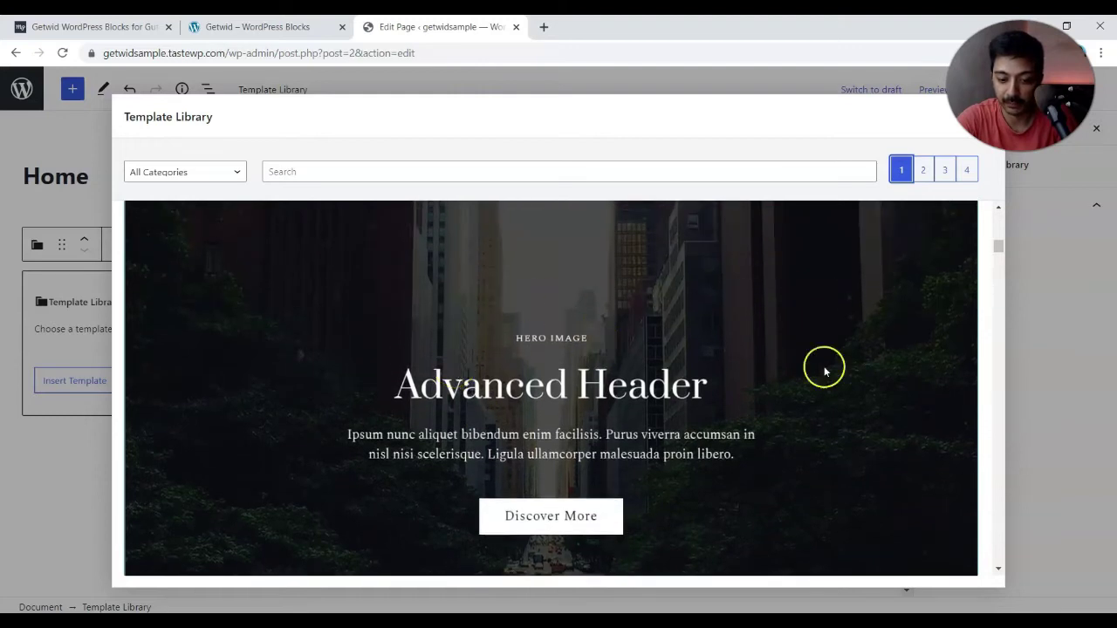
pyautogui.scroll(-1, 549, 384)
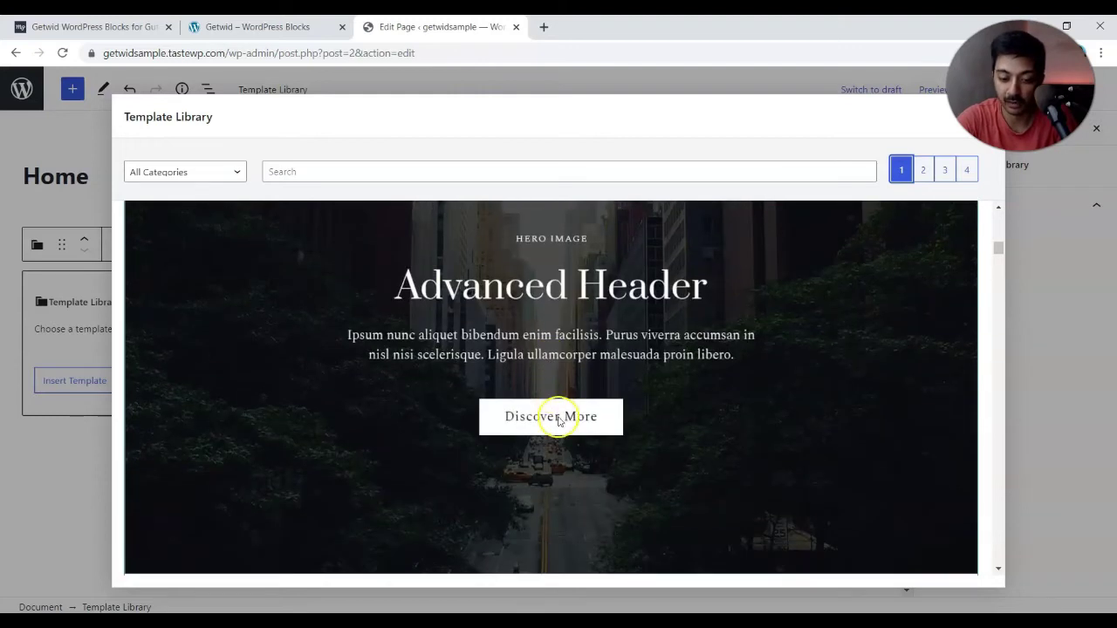
# - Insert the Hero - 4 template with the inline video from the second page of the Template Library
pyautogui.scroll(-3, 558, 422)
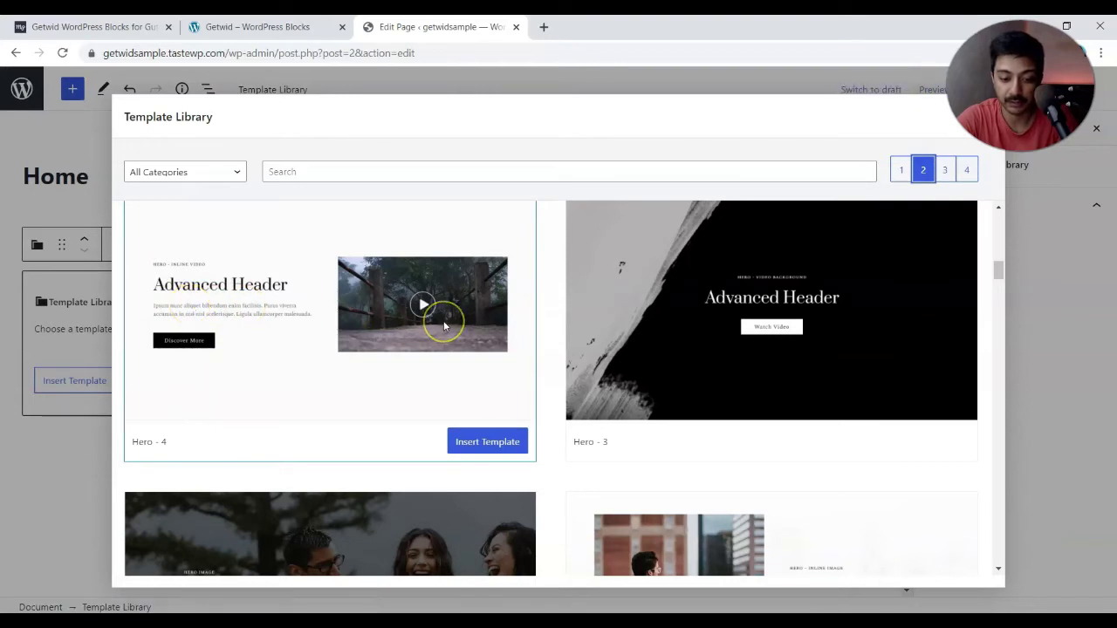
pyautogui.click(480, 441)
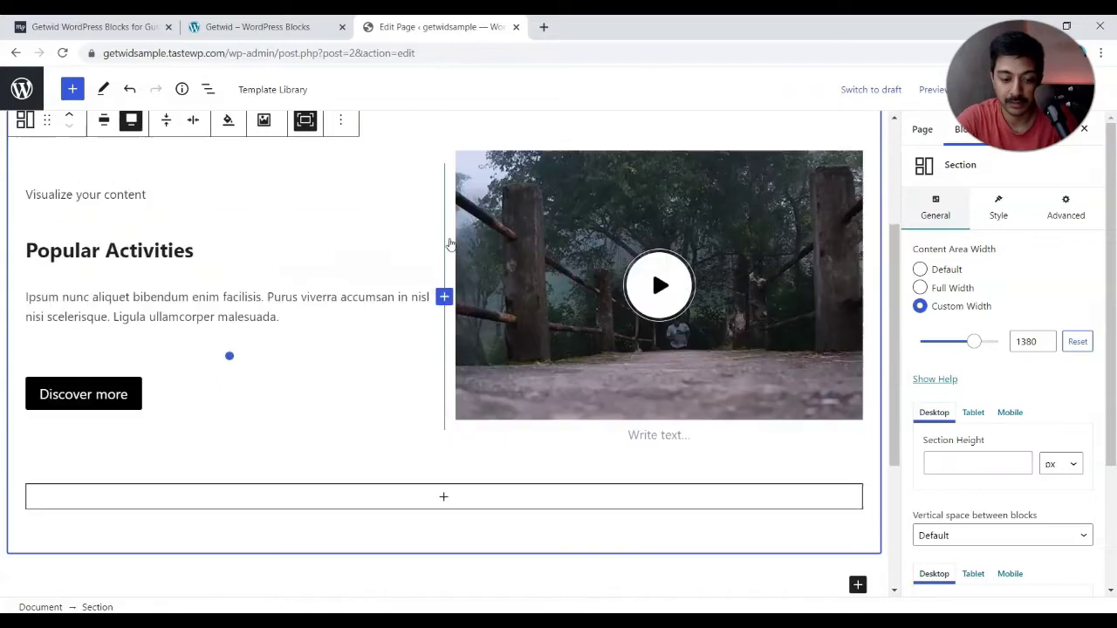
# - Adjust the top margin of the inserted section directly on the canvas to about 36 px
pyautogui.scroll(2, 448, 242)
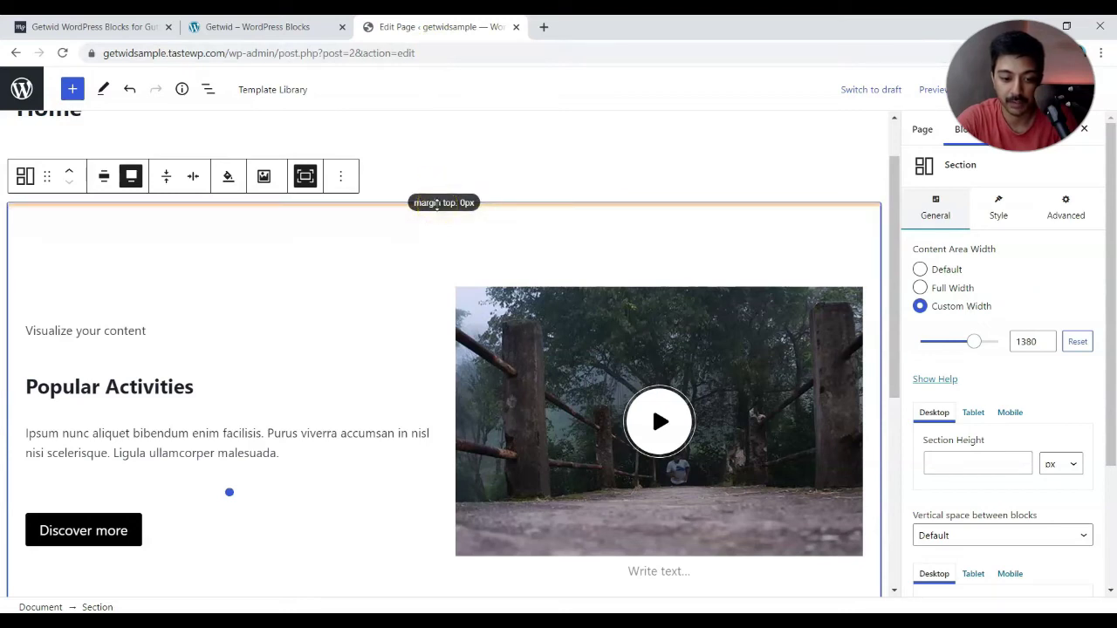
pyautogui.click(425, 204)
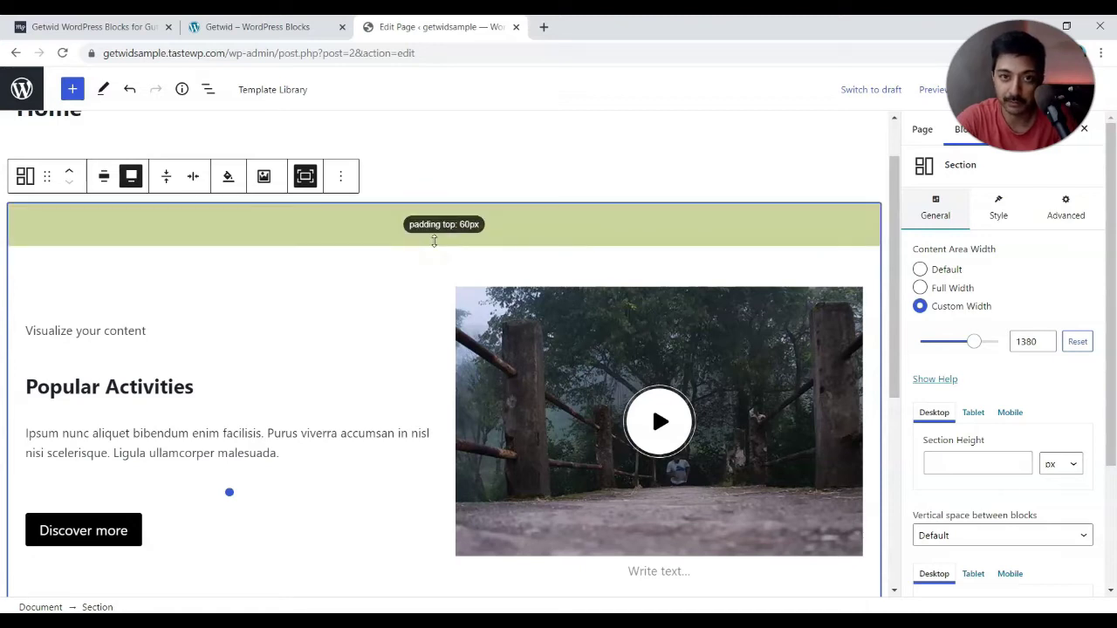
pyautogui.click(448, 204)
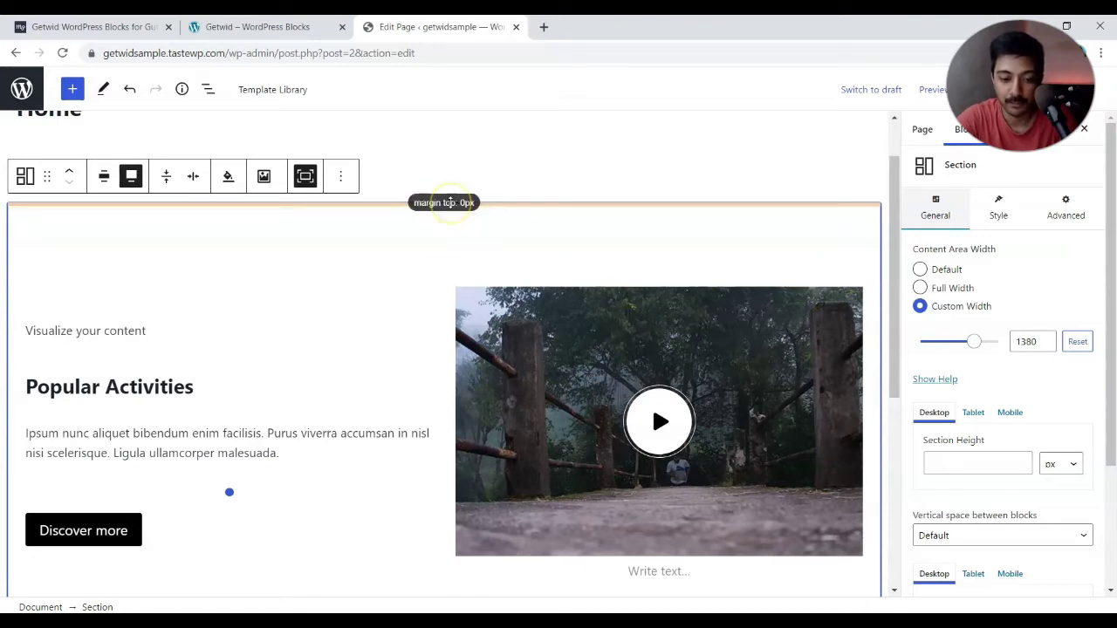
pyautogui.click(421, 204)
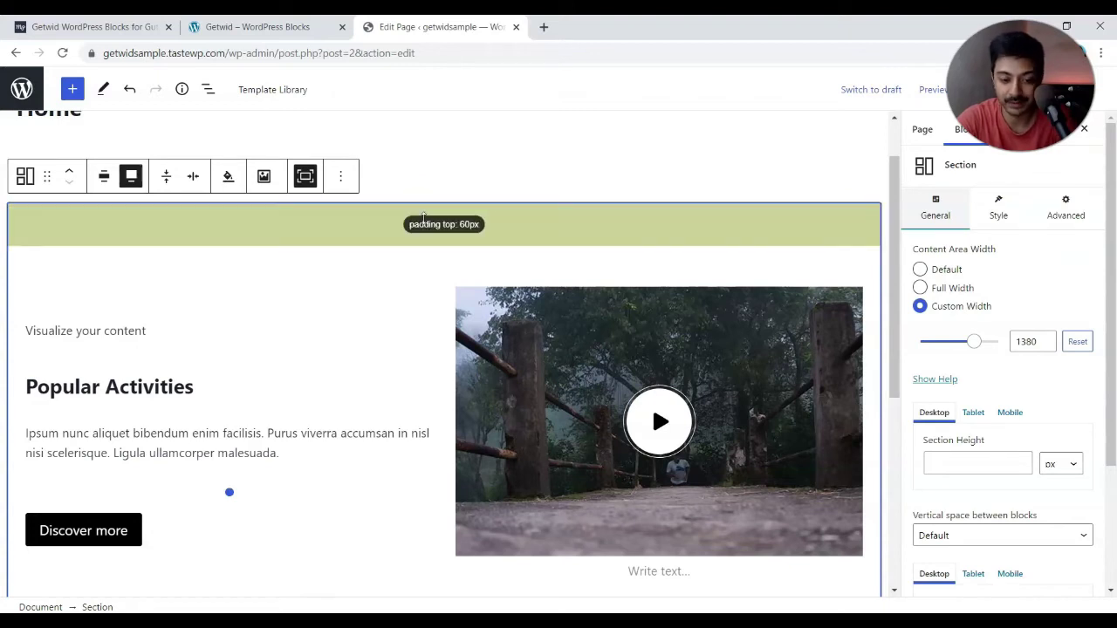
pyautogui.click(428, 200)
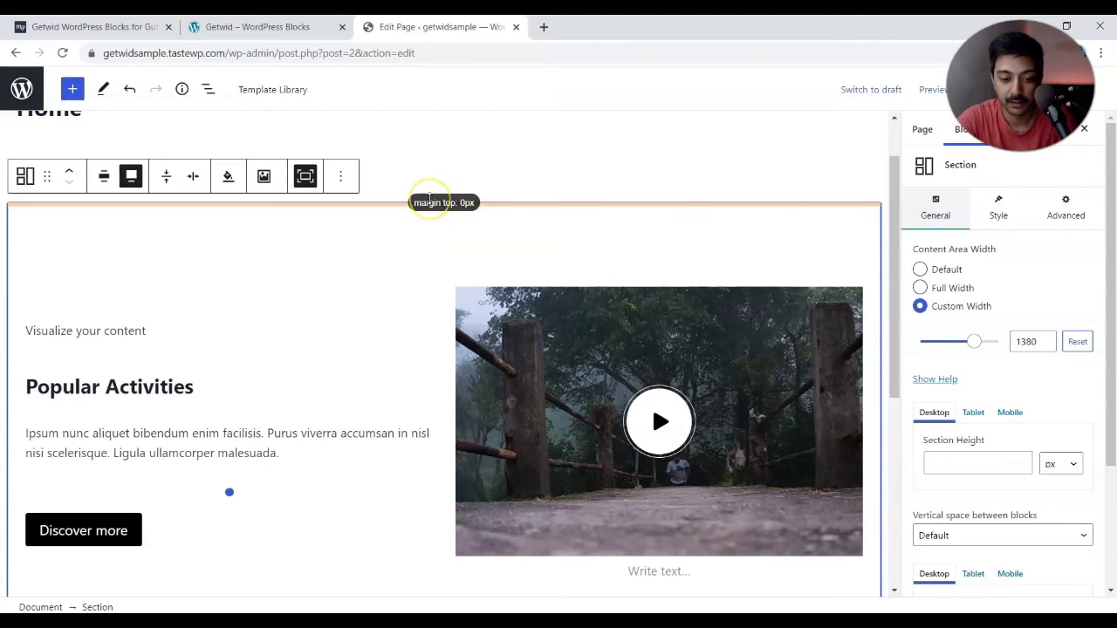
pyautogui.moveTo(428, 201); pyautogui.dragTo(433, 167)
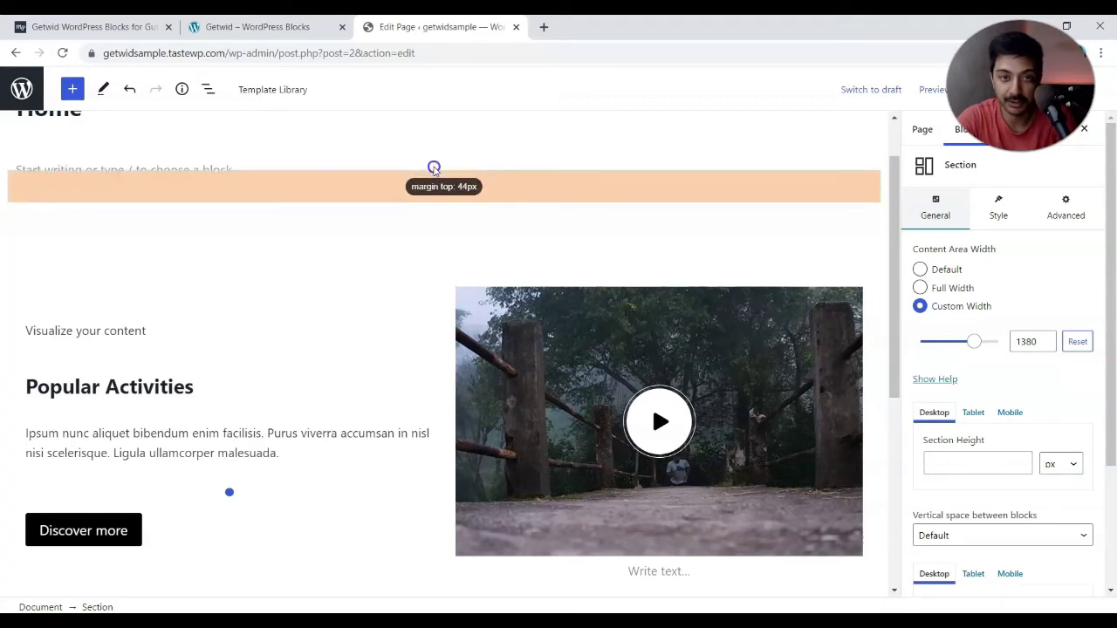
pyautogui.moveTo(434, 167); pyautogui.dragTo(433, 173)
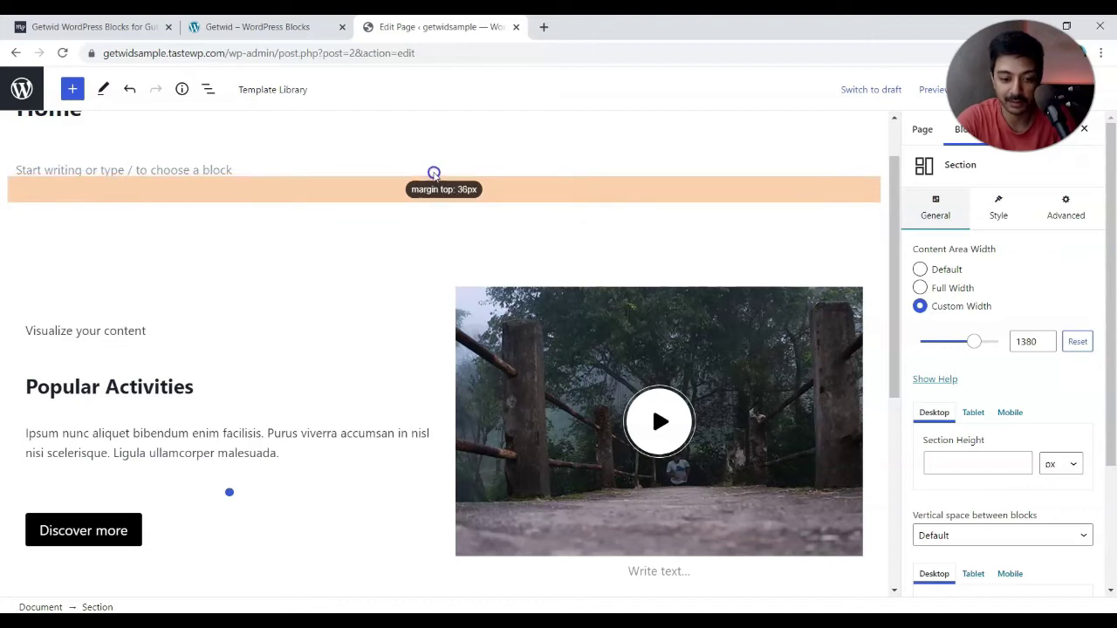
# - Increase the section's top padding to about 84 px and its bottom padding to about 92 px on the canvas
pyautogui.moveTo(436, 216); pyautogui.dragTo(441, 255)
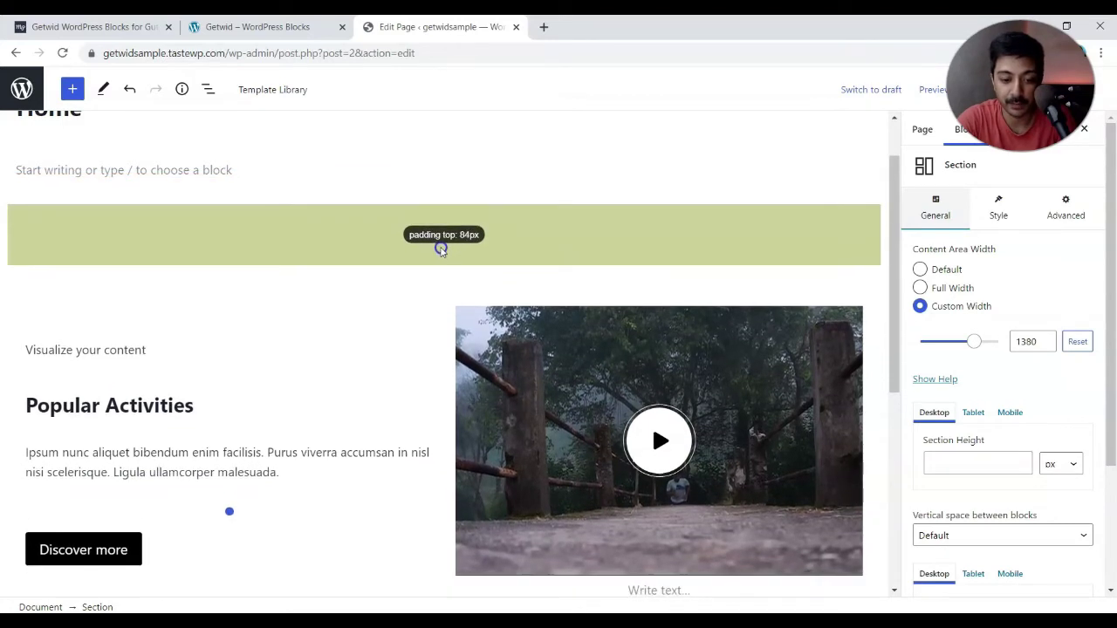
pyautogui.scroll(-2, 406, 524)
pyautogui.moveTo(407, 542); pyautogui.dragTo(409, 570)
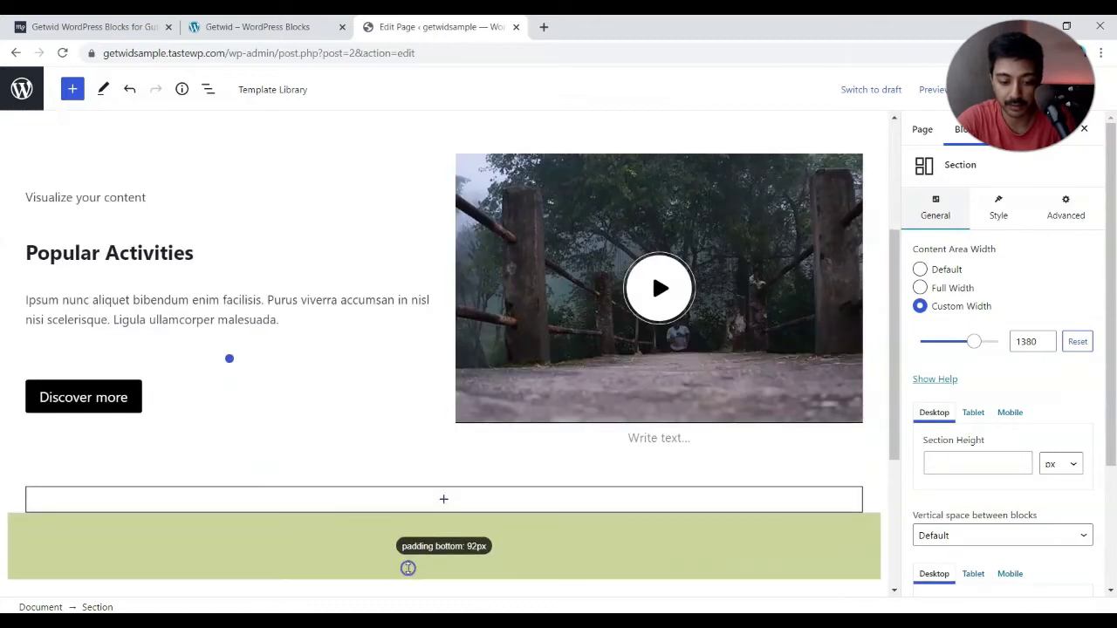
pyautogui.scroll(-1, 410, 568)
pyautogui.moveTo(410, 496)
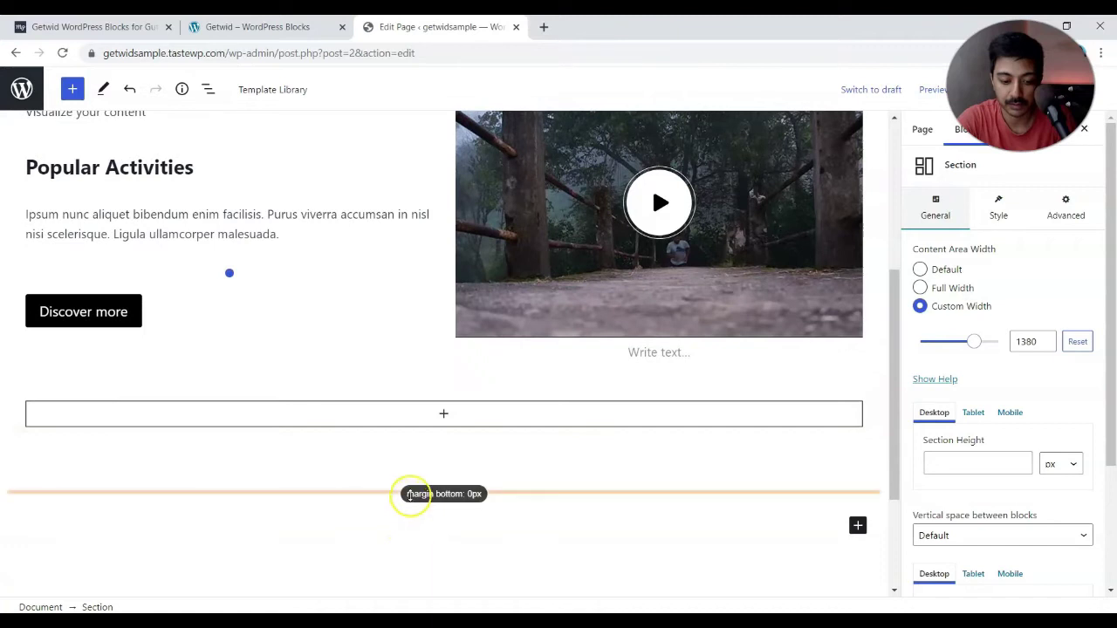
# - Inspect the block types and settings of the Popular Activities heading, the paragraph below it and the Discover more button
pyautogui.scroll(2, 411, 507)
pyautogui.click(87, 310)
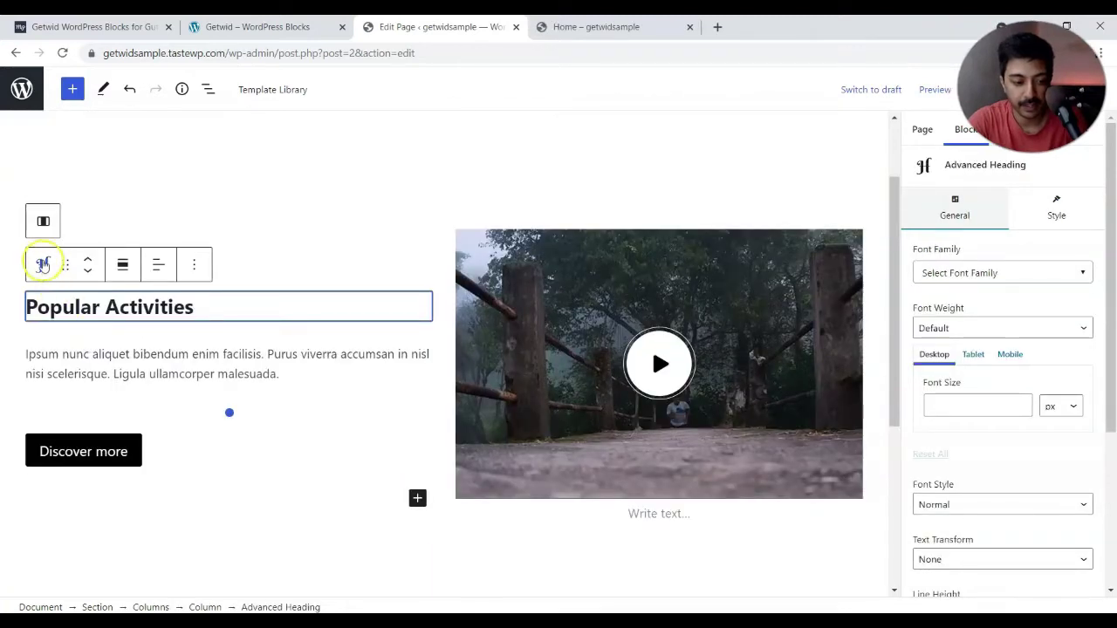
pyautogui.click(43, 266)
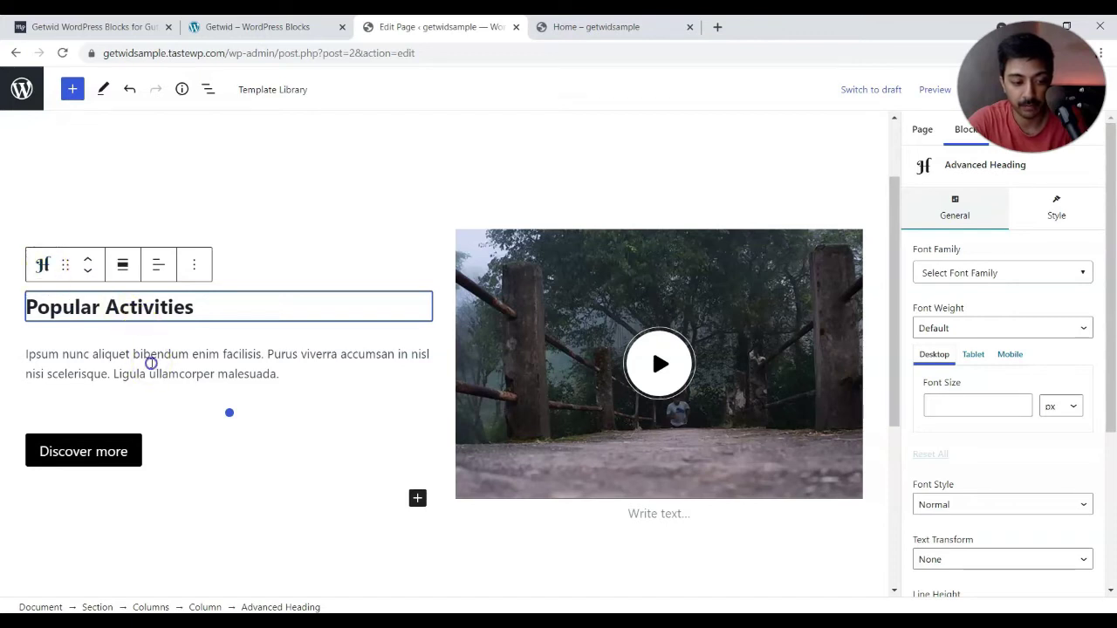
pyautogui.click(148, 361)
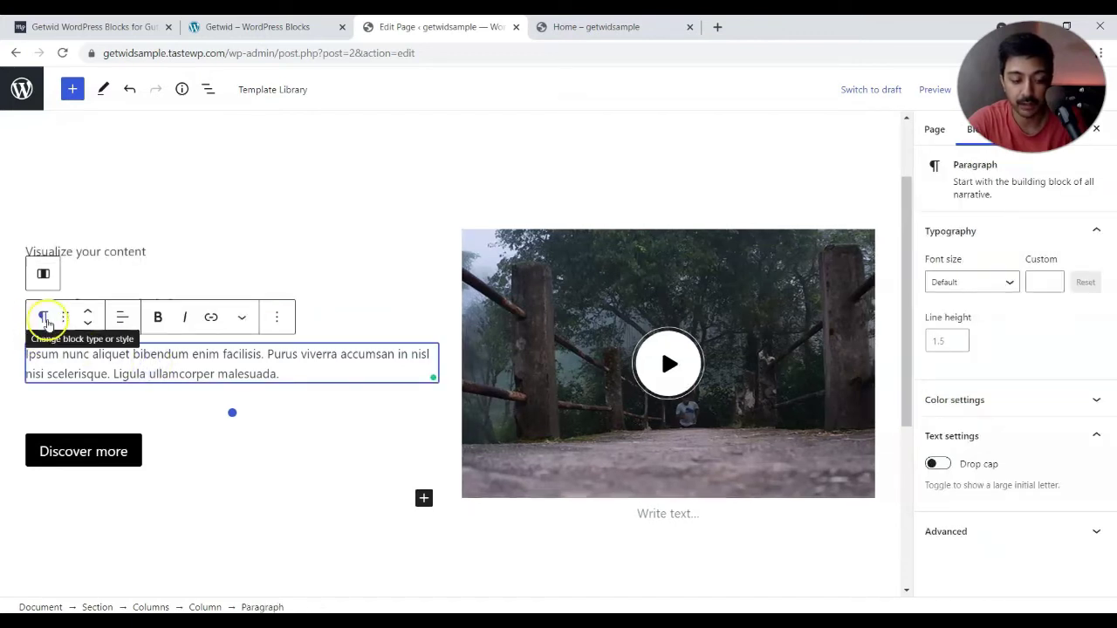
pyautogui.click(155, 450)
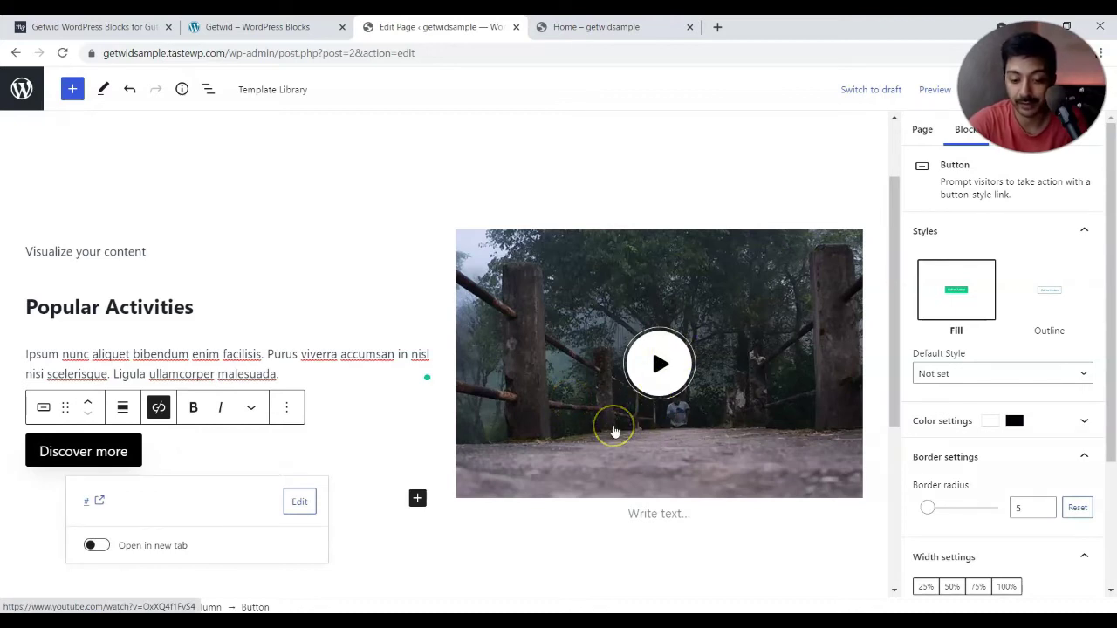
# - Select the Video Popup block and set its button animation to Pulse
pyautogui.click(614, 431)
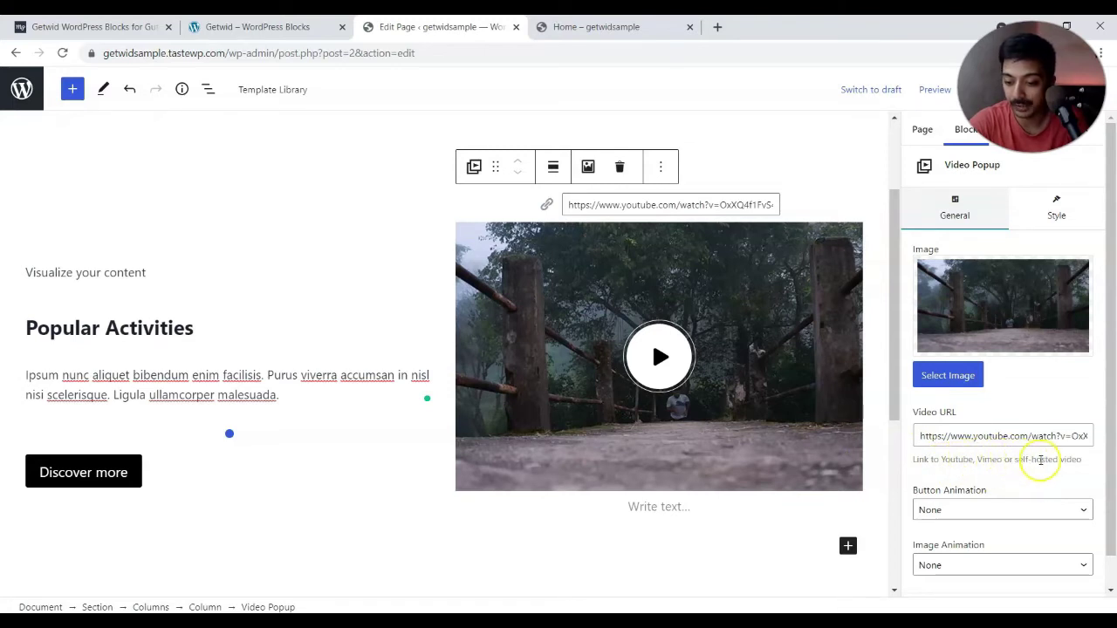
pyautogui.scroll(-1, 1046, 460)
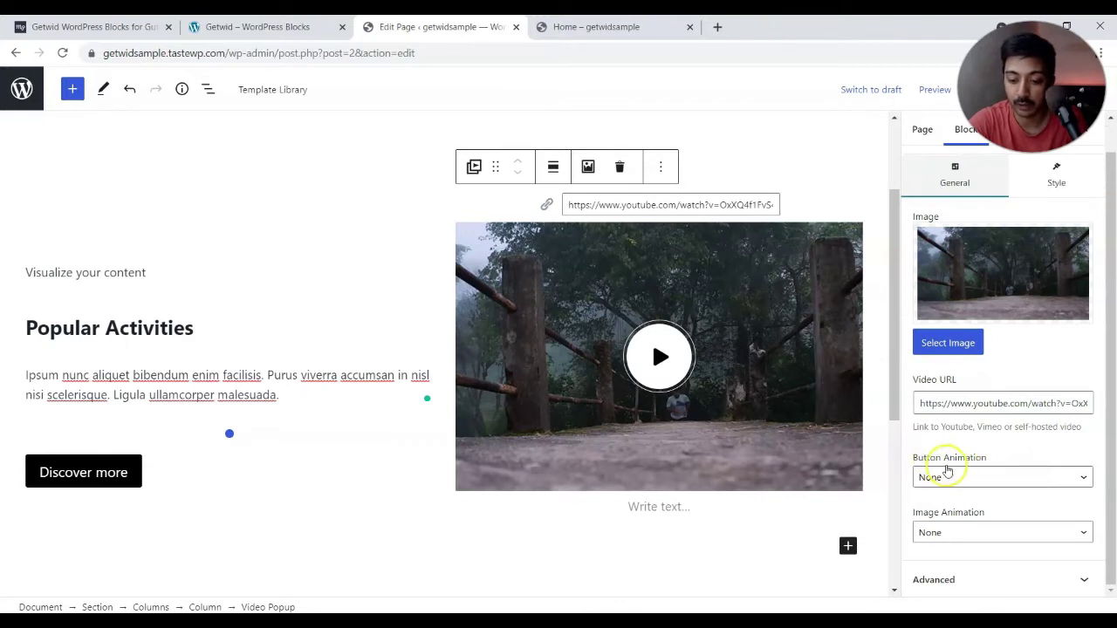
pyautogui.click(960, 478)
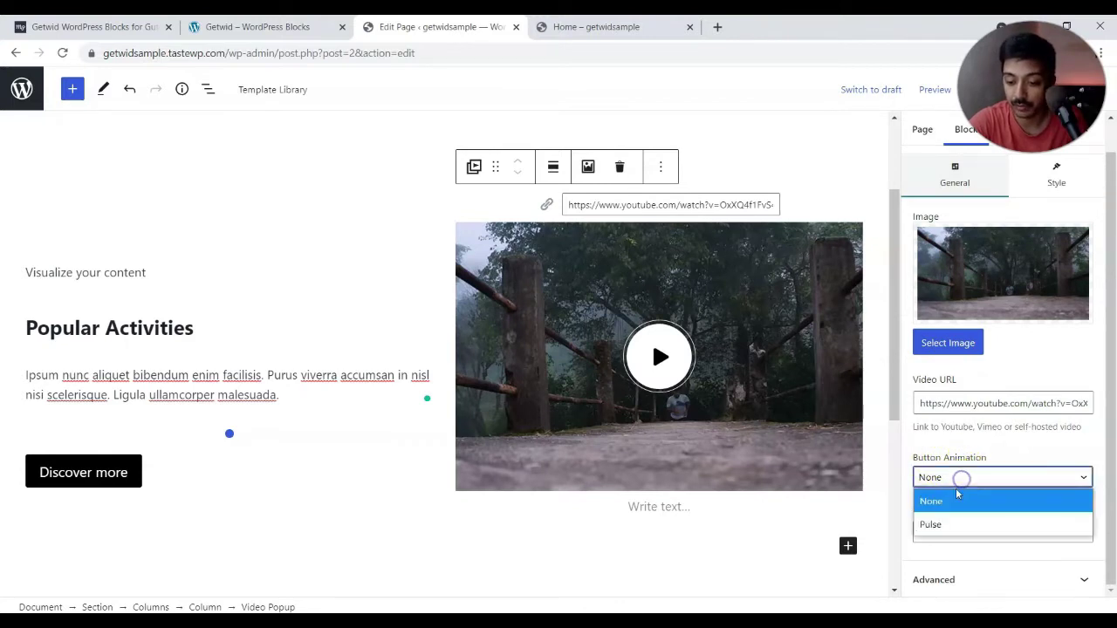
pyautogui.click(935, 524)
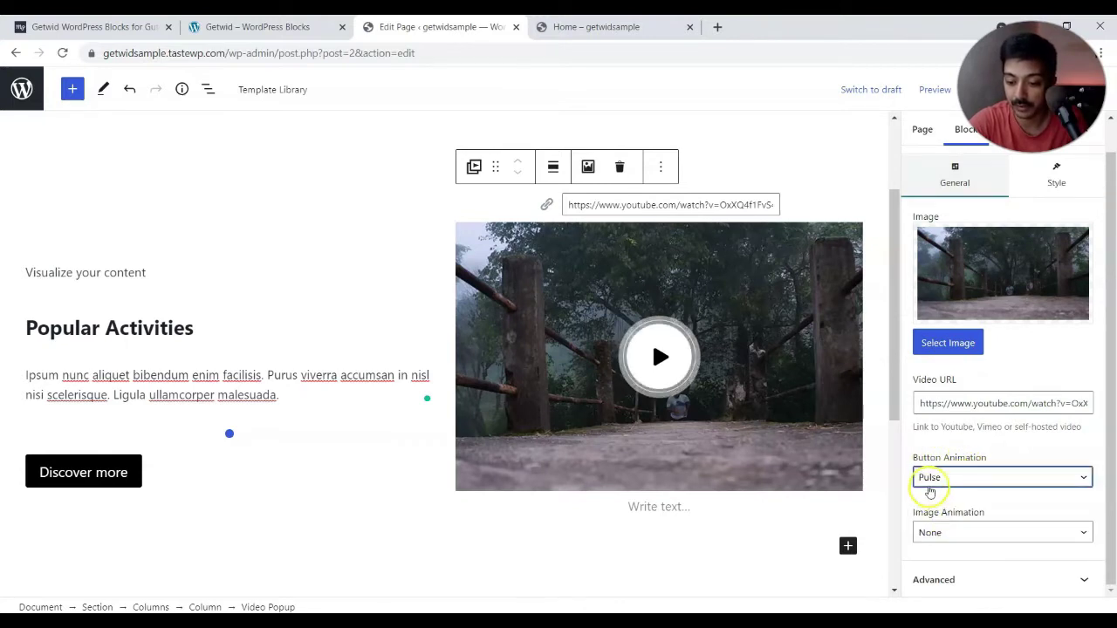
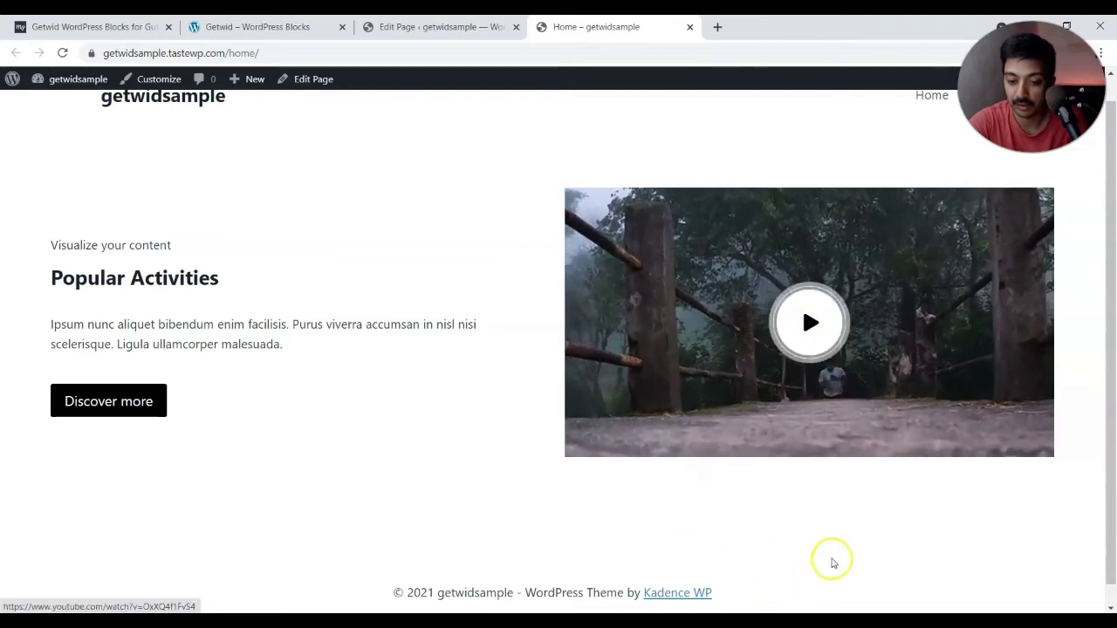
# - Play the video popup on the live Home page to test it, and return to the page editor
pyautogui.click(832, 347)
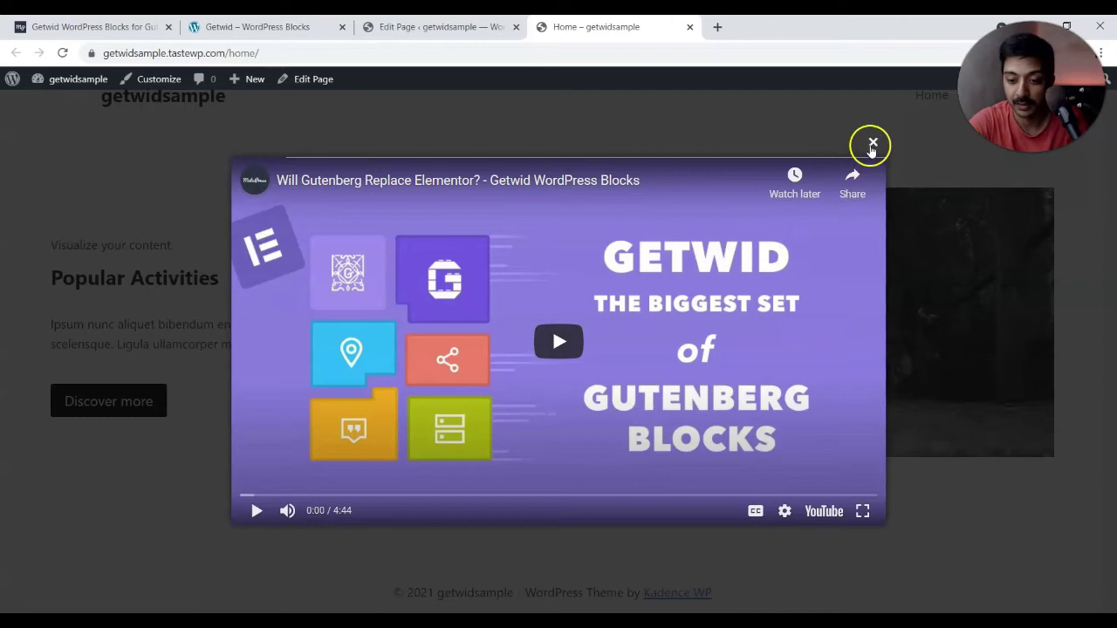
pyautogui.hotkey('ctrl', 'shift', 'Tab')
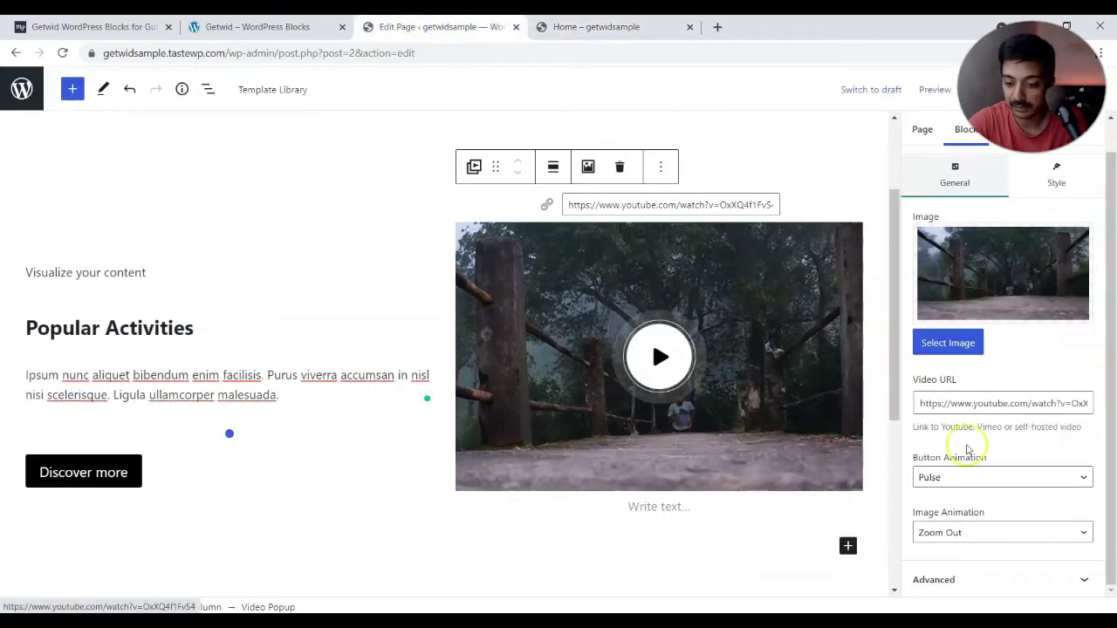
# - Style the Video Popup's play button with a custom dark red color, about #7b1717, and a white icon
pyautogui.click(1049, 218)
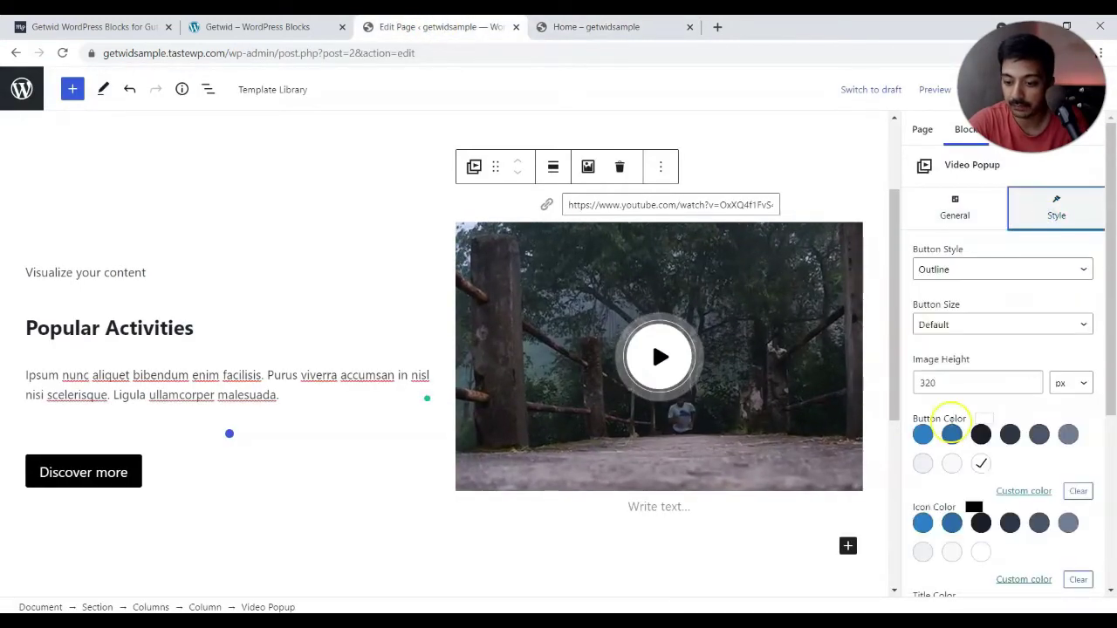
pyautogui.click(1017, 492)
pyautogui.moveTo(927, 332); pyautogui.dragTo(995, 330)
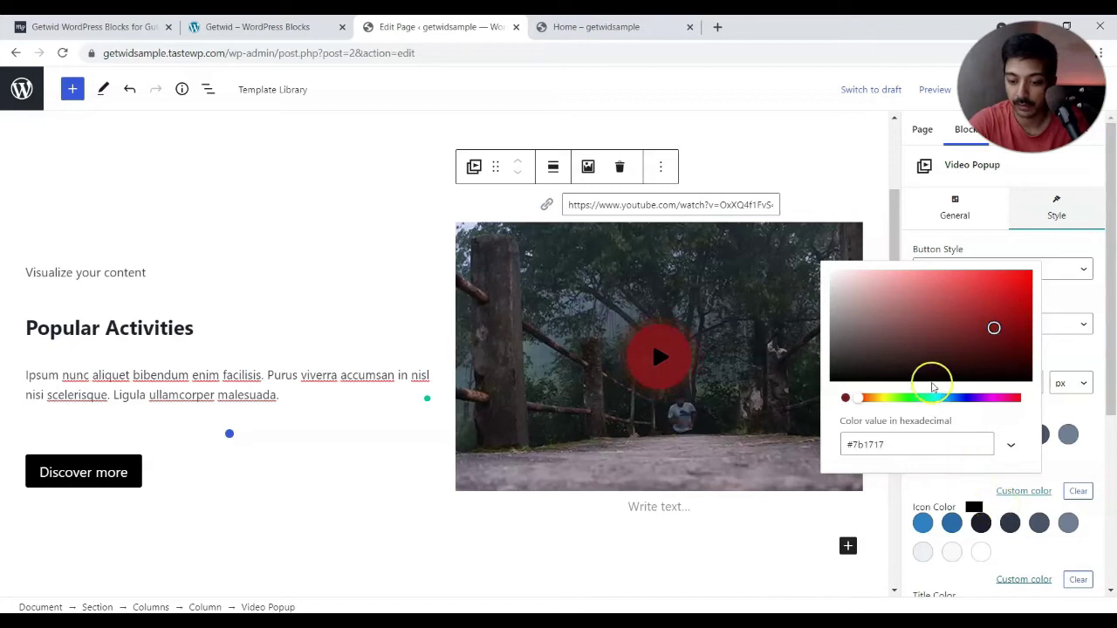
pyautogui.click(980, 521)
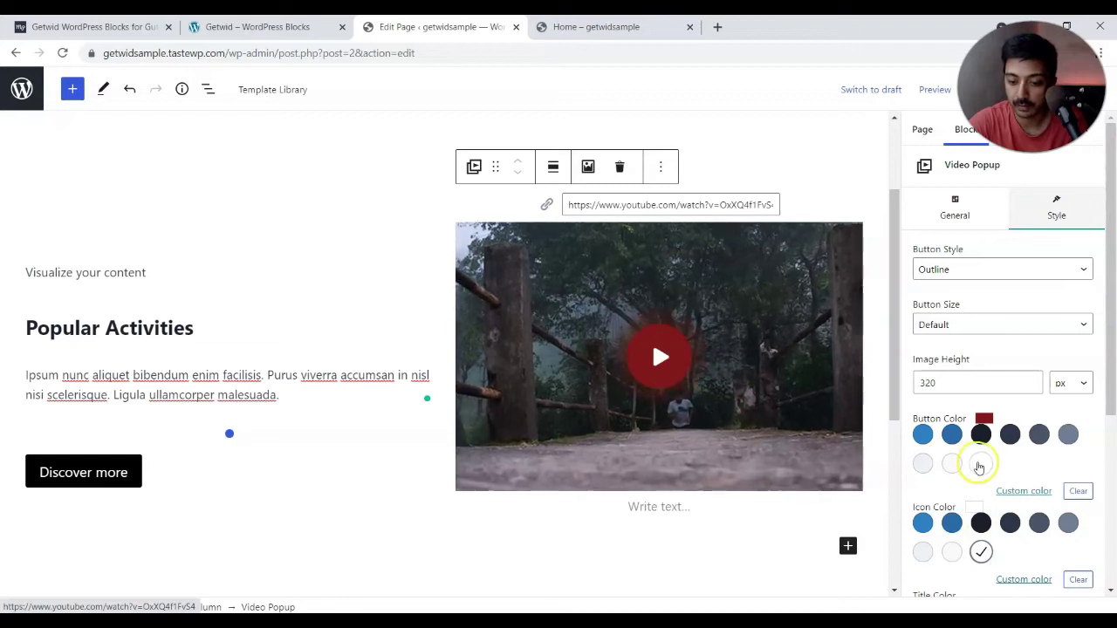
# - Set the Video Popup's overlay opacity to 15
pyautogui.scroll(-1, 978, 468)
pyautogui.scroll(-1, 980, 471)
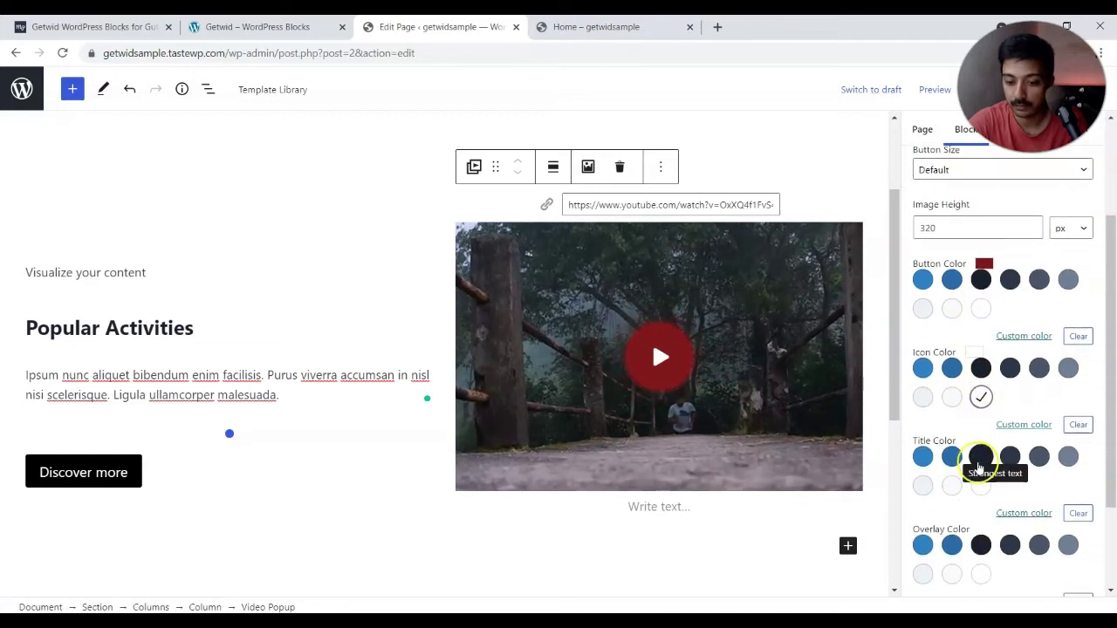
pyautogui.scroll(-2, 978, 468)
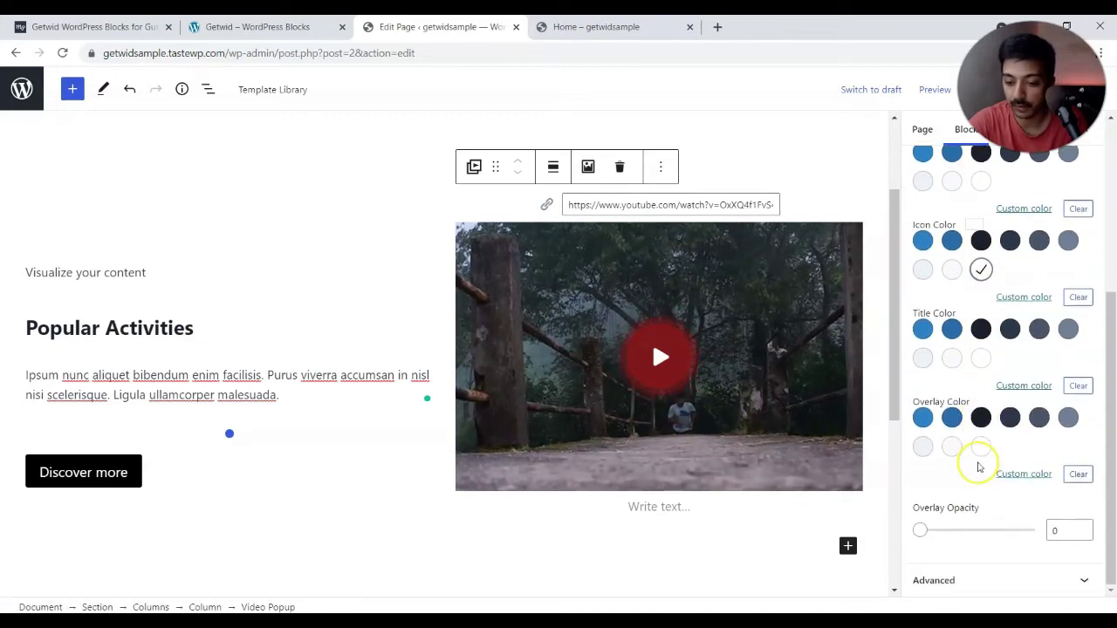
pyautogui.moveTo(919, 530)
pyautogui.mouseDown()
pyautogui.moveTo(968, 530)
pyautogui.moveTo(914, 529)
pyautogui.moveTo(923, 520)
pyautogui.mouseUp()
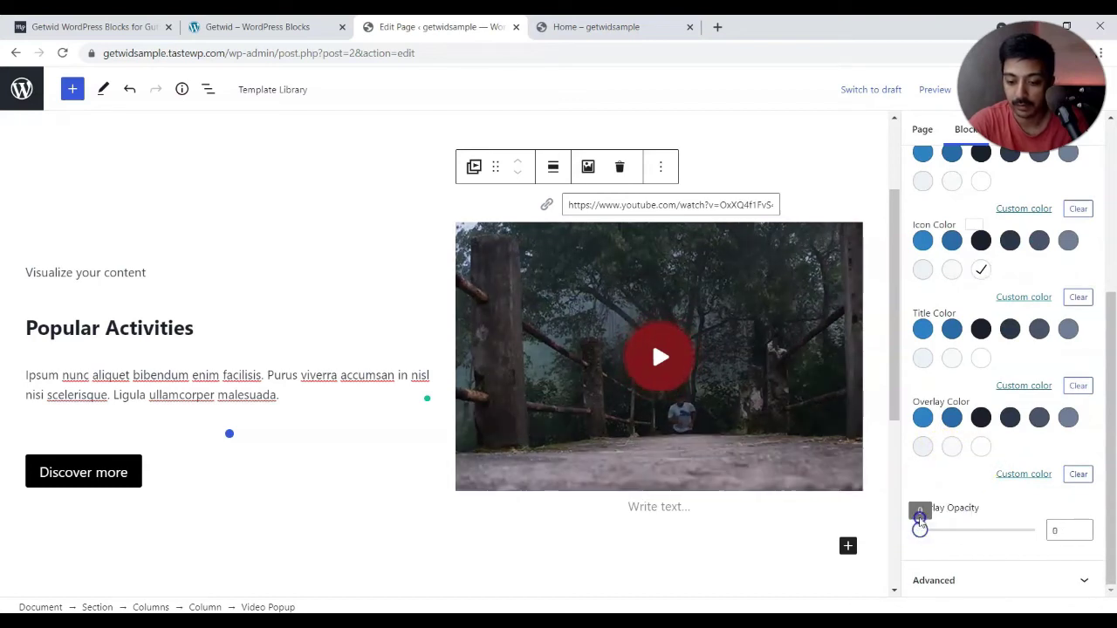
pyautogui.moveTo(920, 529); pyautogui.dragTo(937, 529)
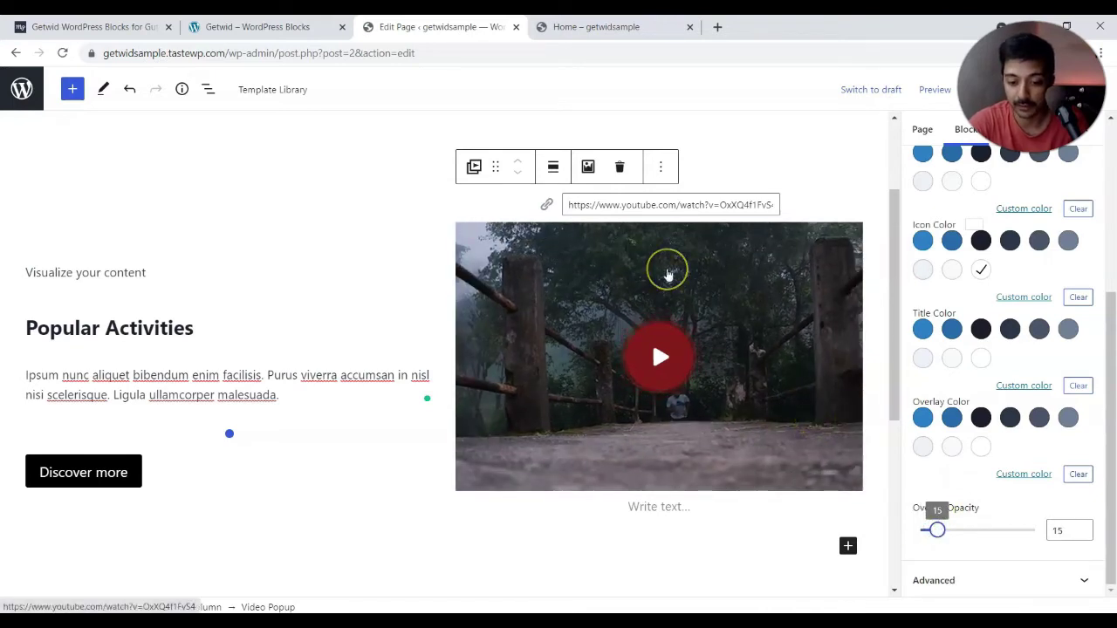
pyautogui.scroll(5, 934, 300)
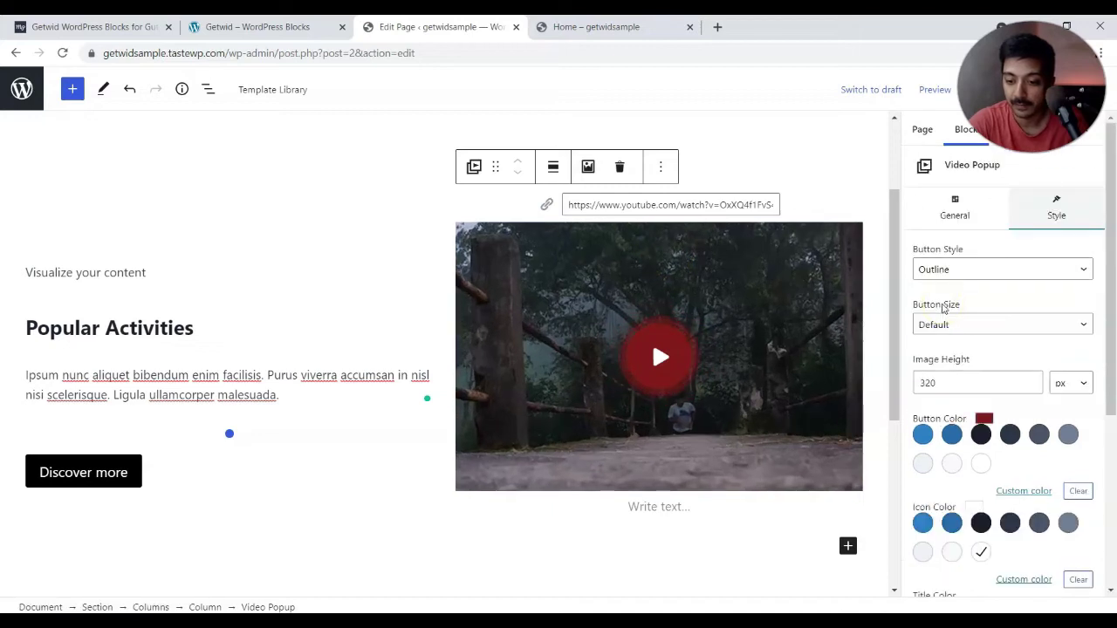
# - Reload the live Home page to check the restyled Video Popup, and return to the page editor
pyautogui.hotkey('ctrl', 'Tab')
pyautogui.press('F5')
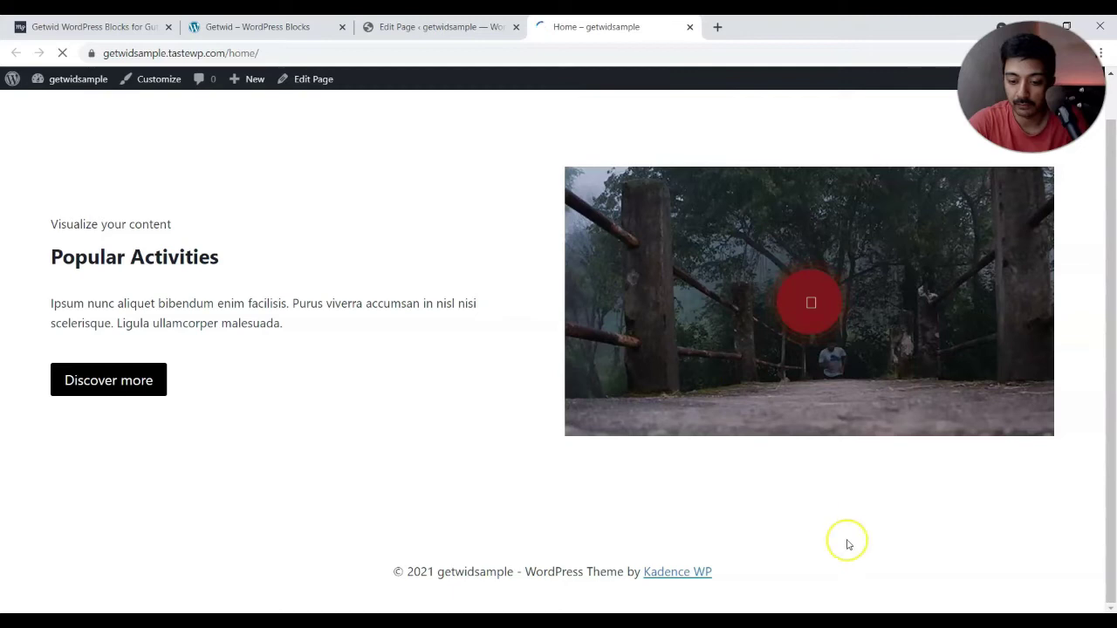
pyautogui.hotkey('ctrl', 'shift', 'Tab')
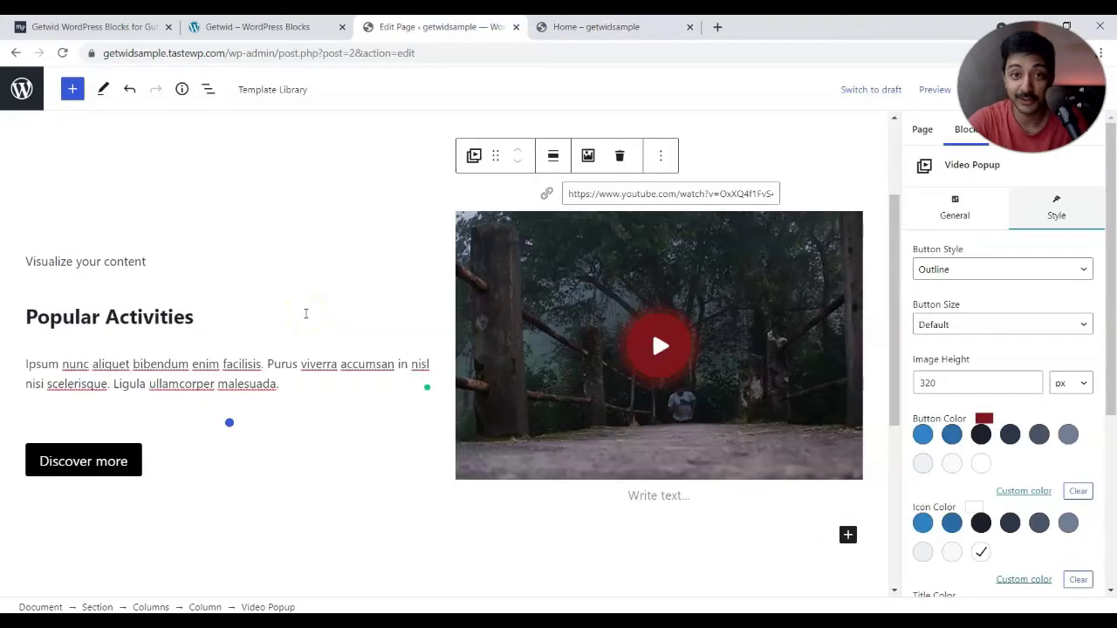
# - Add a Section block below the Popular Activities section, using the first layout and a top margin of about 39 px
pyautogui.scroll(-3, 305, 314)
pyautogui.click(291, 402)
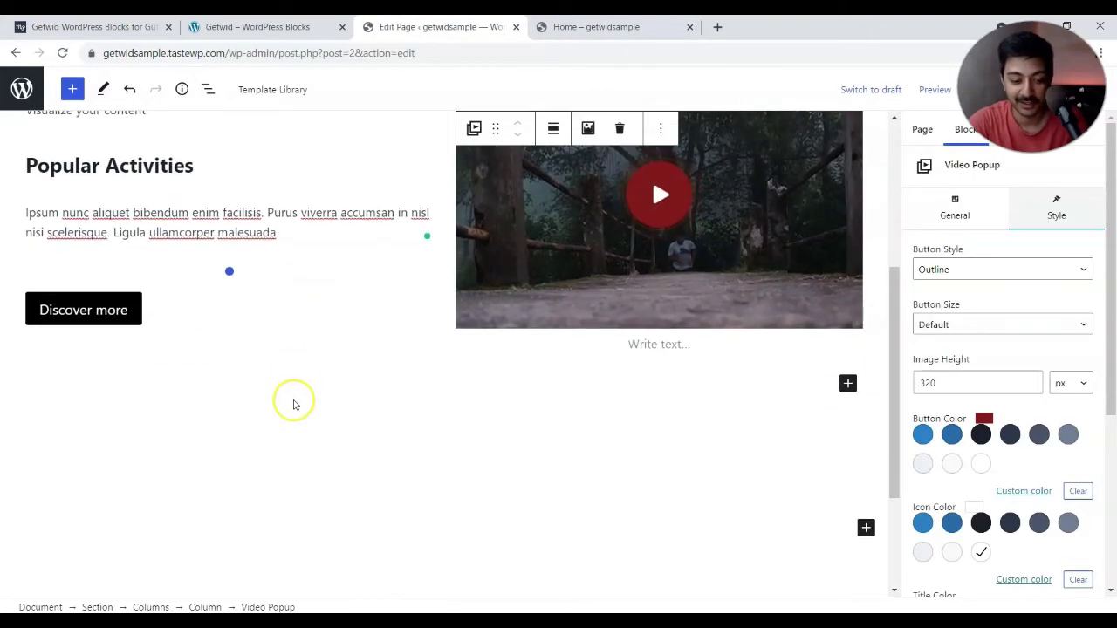
pyautogui.click(239, 404)
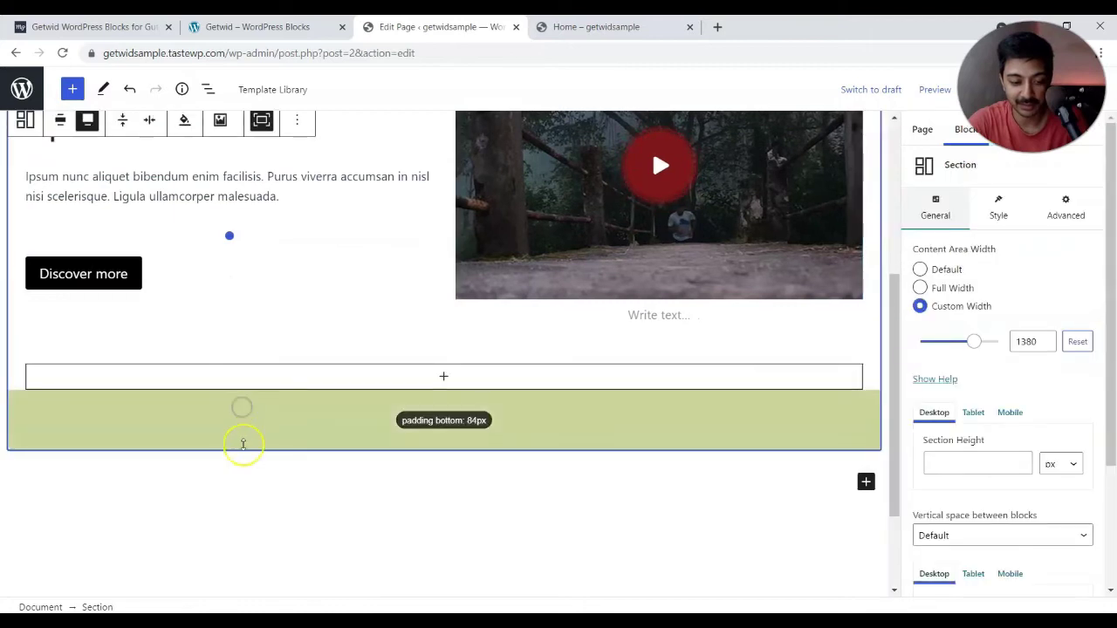
pyautogui.click(269, 519)
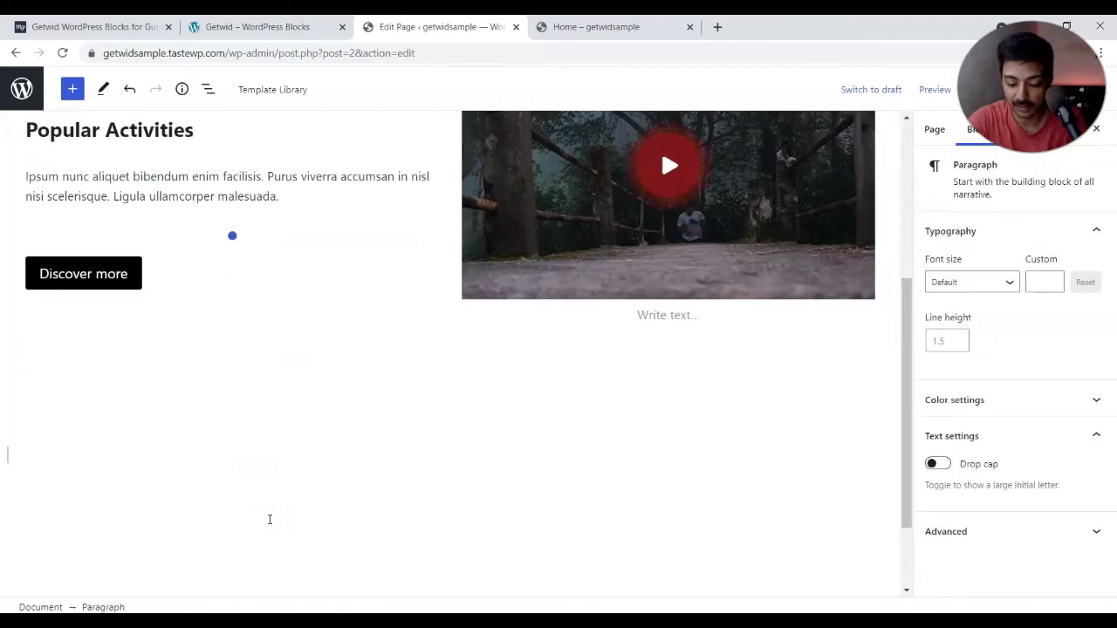
pyautogui.write('/sec')
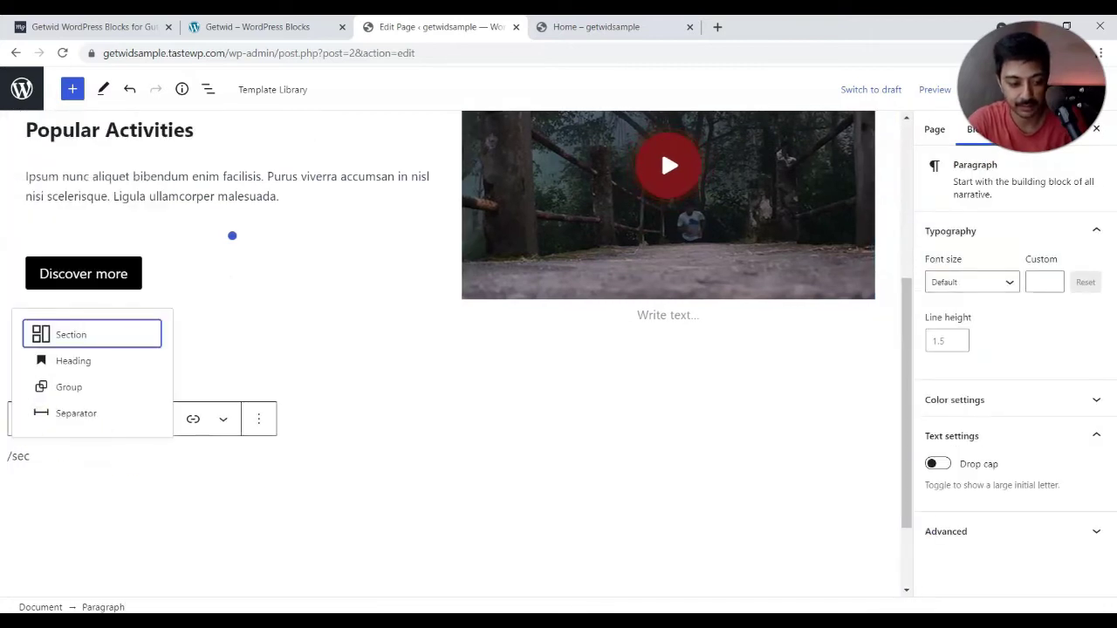
pyautogui.click(81, 338)
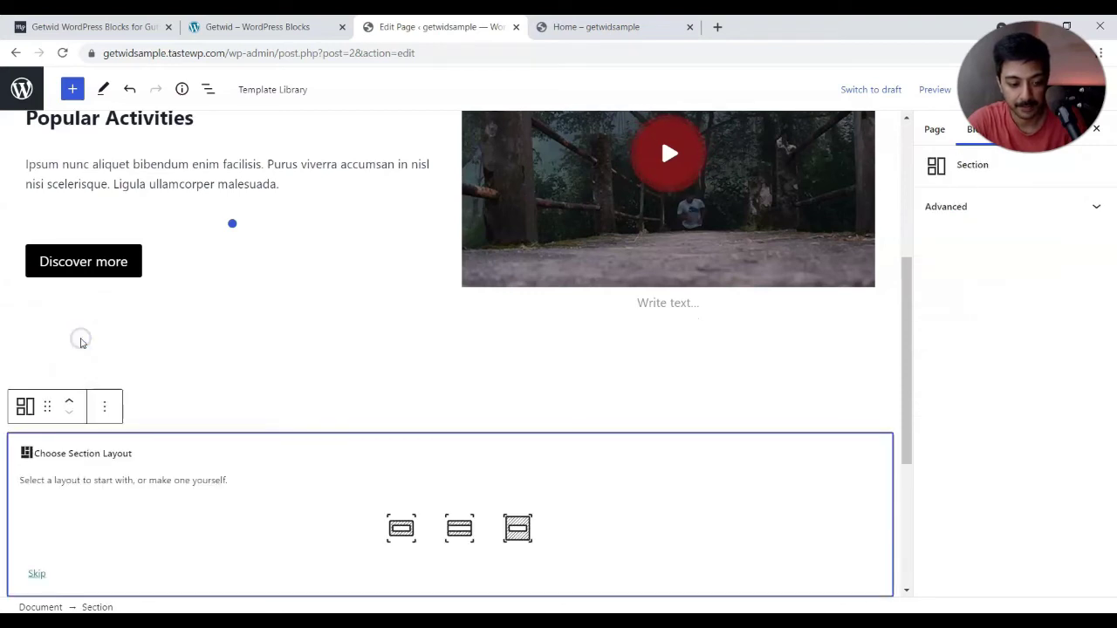
pyautogui.click(401, 529)
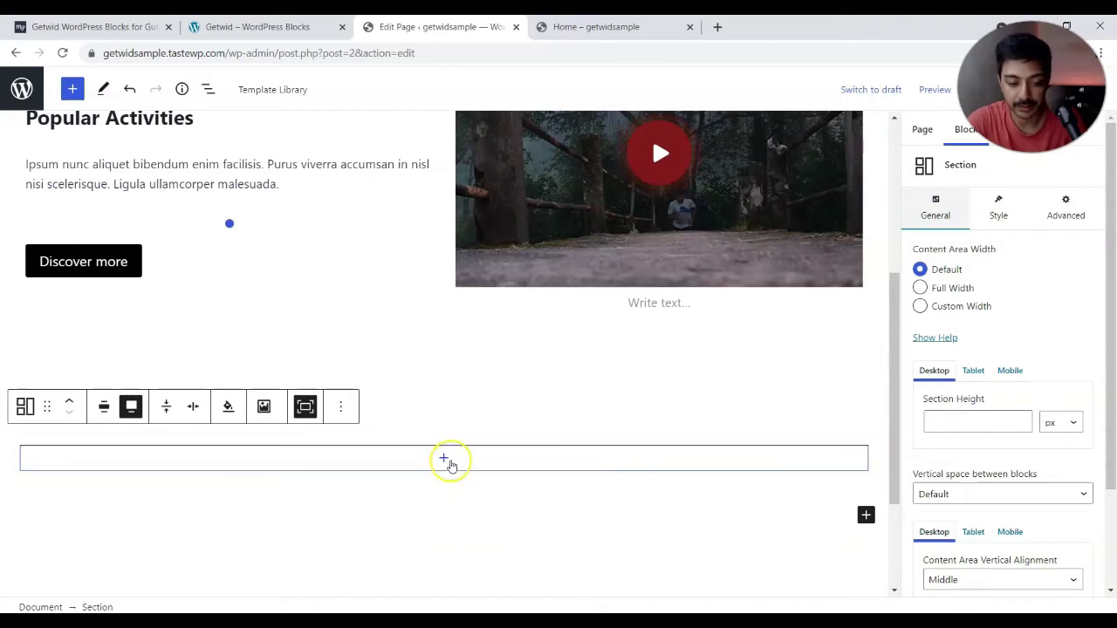
pyautogui.moveTo(441, 433); pyautogui.dragTo(451, 407)
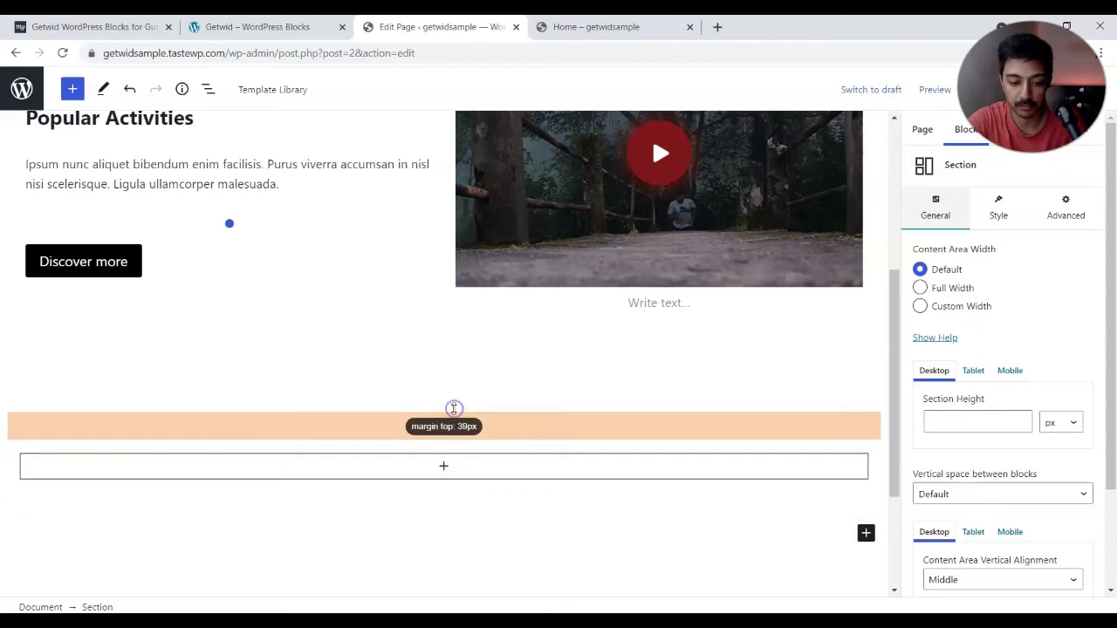
# - Insert a Tabs block with 3 items into the new empty section
pyautogui.click(443, 470)
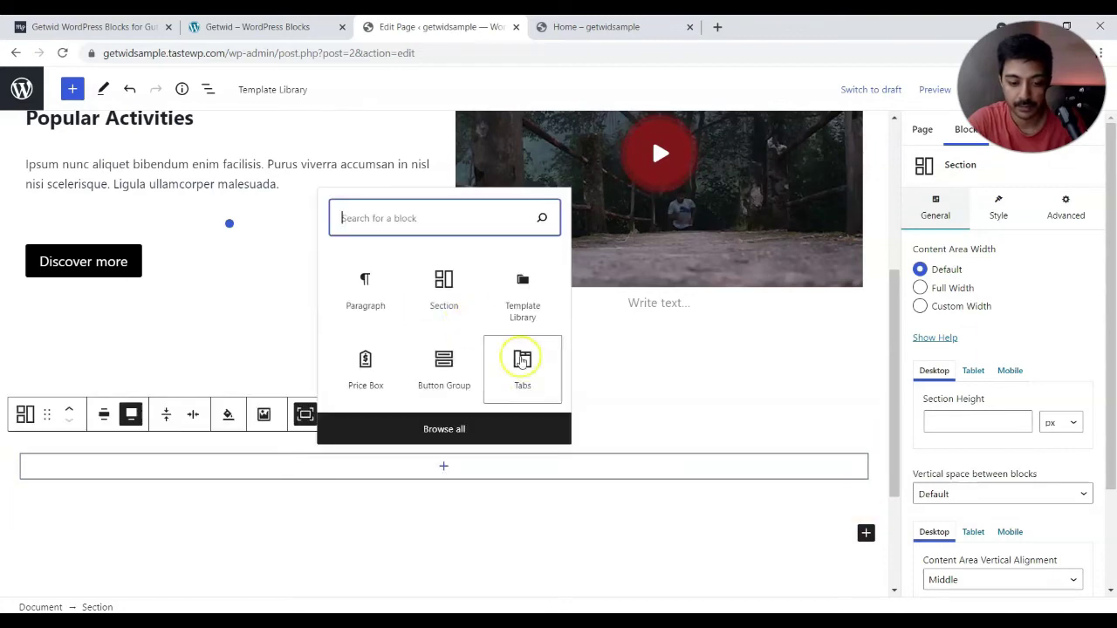
pyautogui.click(526, 361)
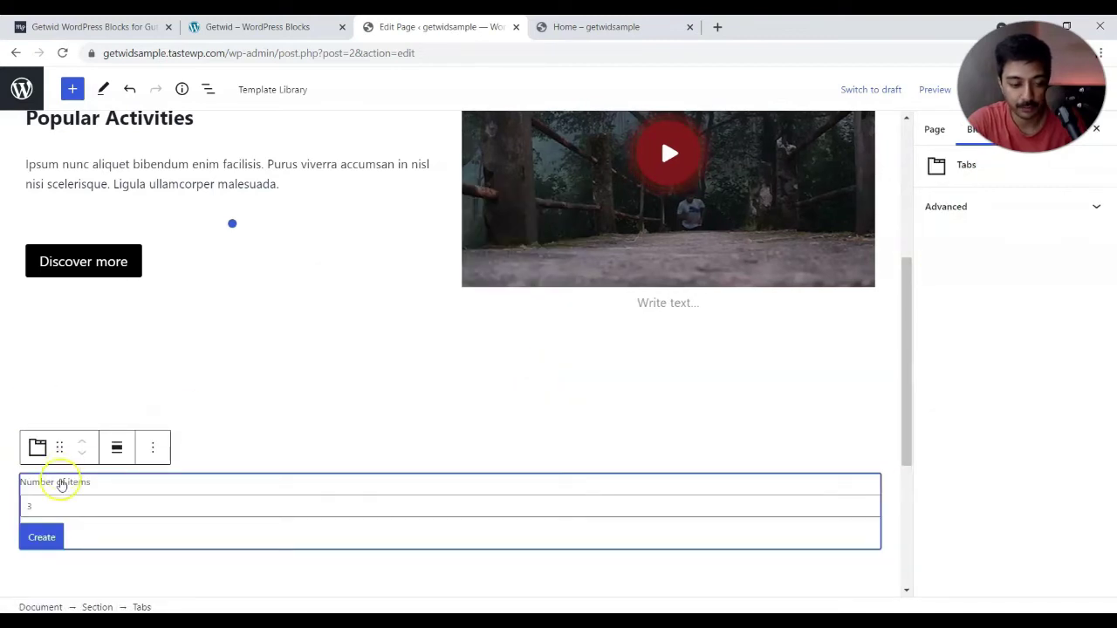
pyautogui.click(35, 537)
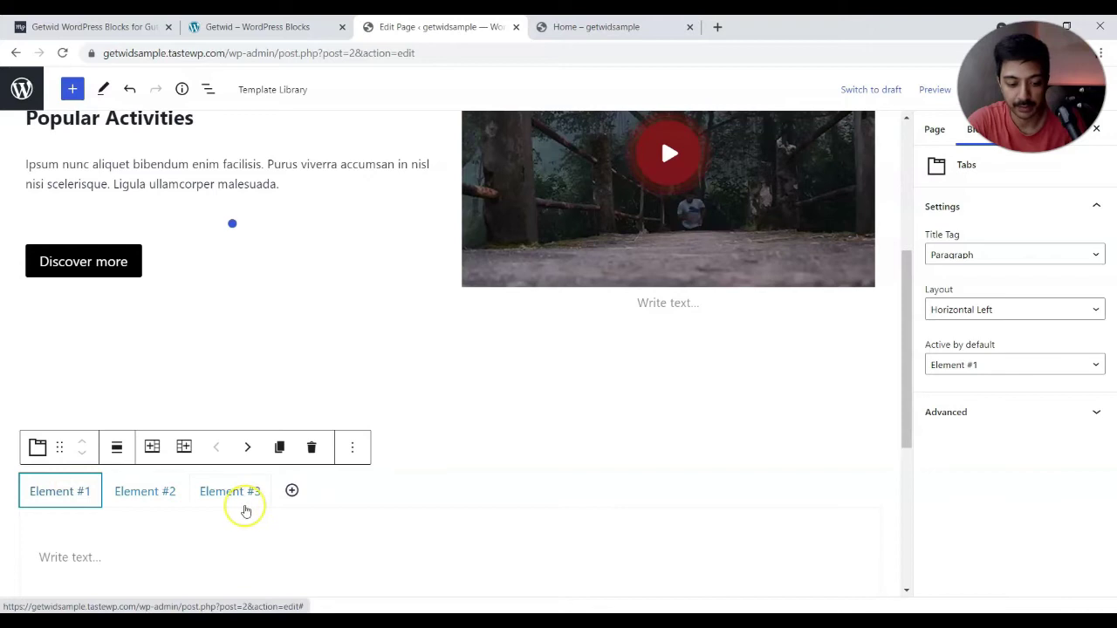
# - Rename the three tabs as Tab 01, Tab 02 and Tab 03
pyautogui.click(86, 492)
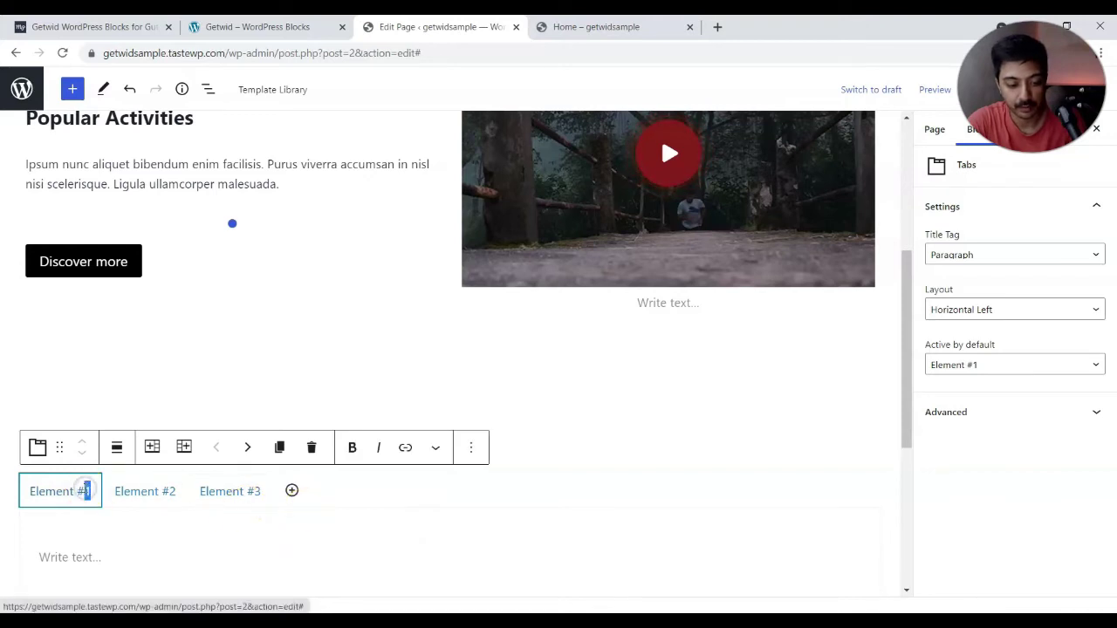
pyautogui.hotkey('ctrl', 'a')
pyautogui.write('Tab 01')
pyautogui.click(137, 492)
pyautogui.hotkey('ctrl', 'a')
pyautogui.write('Tab 02')
pyautogui.doubleClick(175, 491)
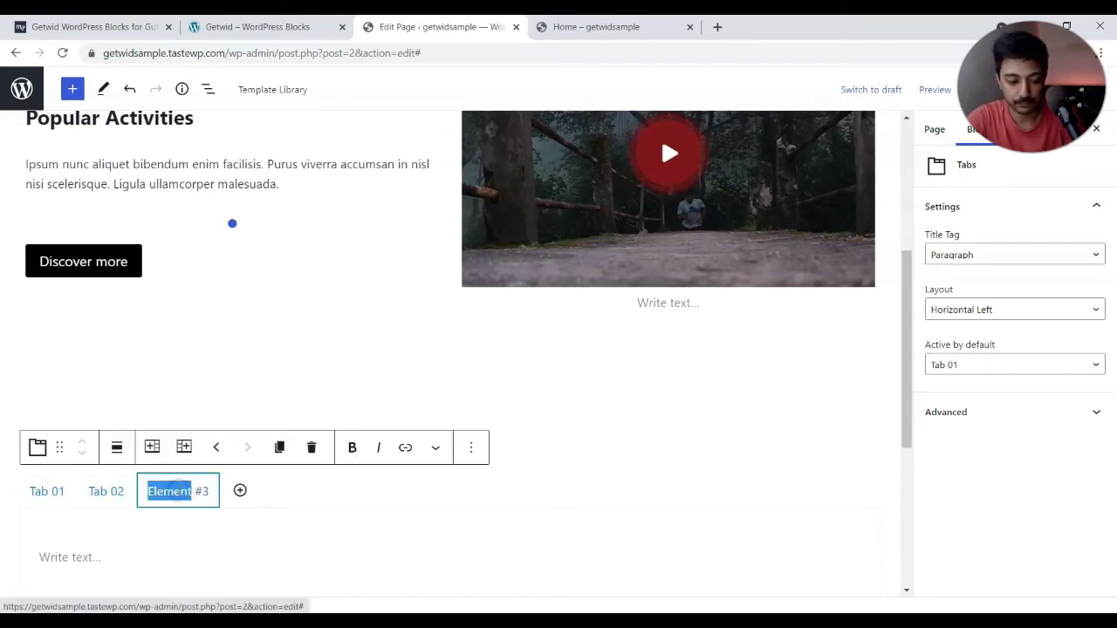
pyautogui.write('Tab 03')
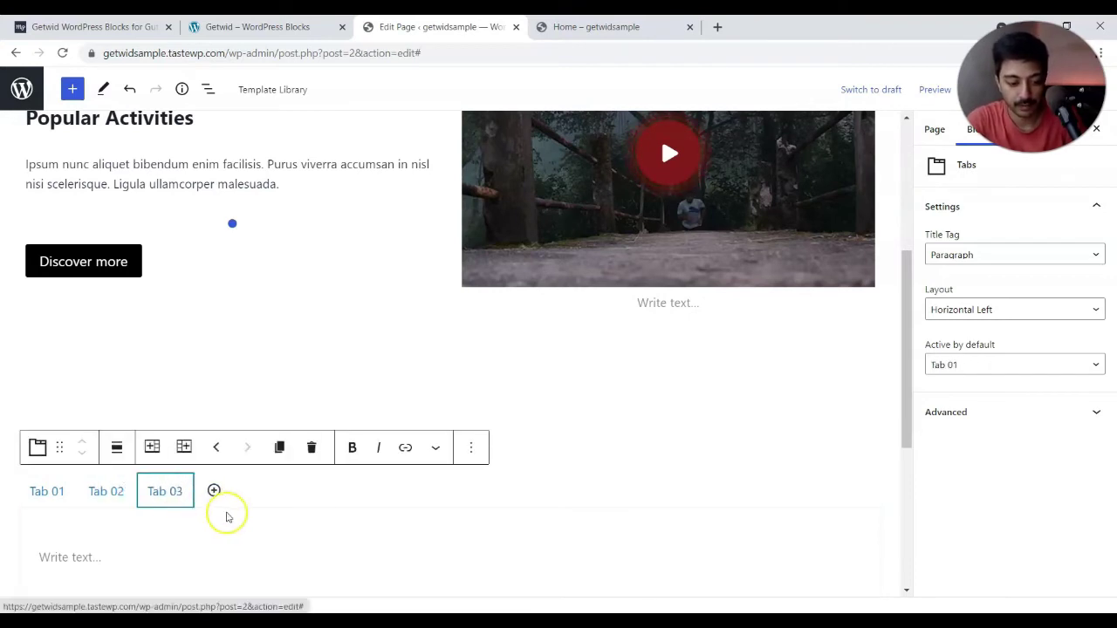
# - Fill the content of Tab 01 with one Lorem Ipsum paragraph
pyautogui.click(151, 537)
pyautogui.click(55, 504)
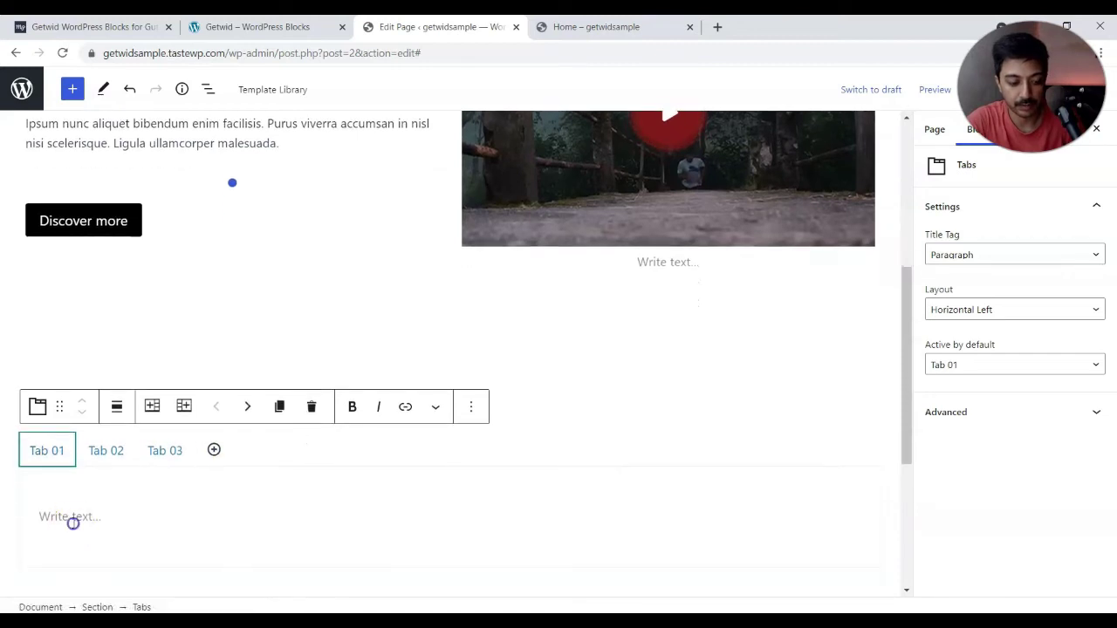
pyautogui.click(74, 523)
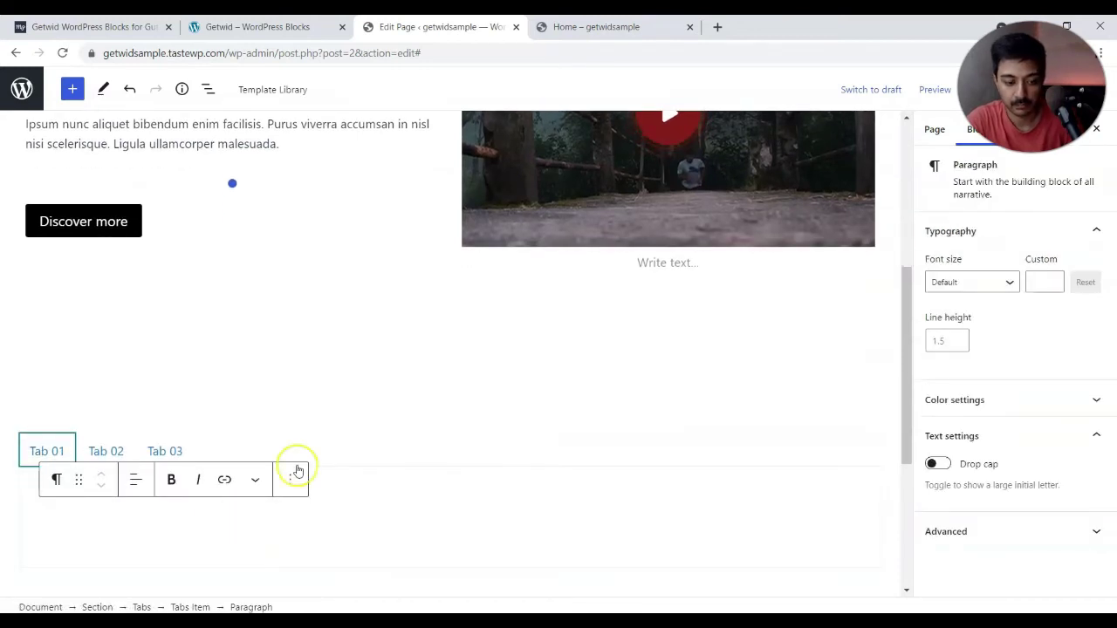
pyautogui.write("Lorem Ipsum is simply dummy text of the printing and typesetting industry. Lorem Ipsum has been the industry's standard dummy text ever since the 1500s, when an unknown printer took a galley of type and scrambled it to make a type specimen book. It has survived not only five centuries, but also the leap into electronic typesetting, remaining essentially unchanged. It was popularised in the 1960s with the release of Letraset sheets containing Lorem Ipsum passages, and more recently with desktop publishing software like Aldus PageMaker including versions of Lorem Ipsum.")
# - Fill the content of Tab 02 with two Lorem Ipsum paragraphs
pyautogui.click(122, 395)
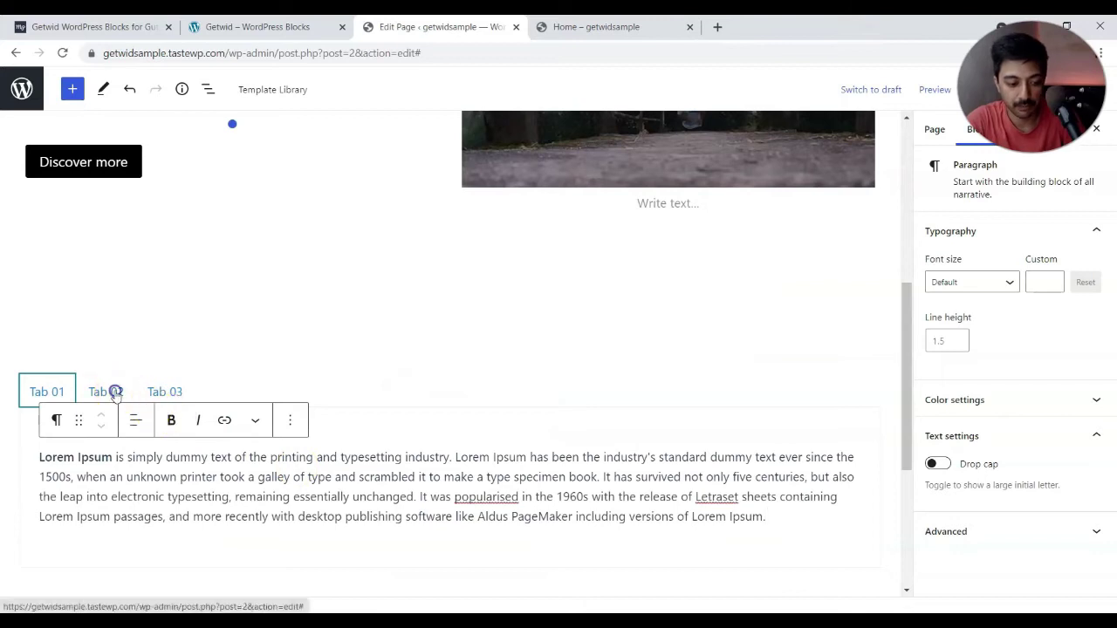
pyautogui.click(94, 459)
pyautogui.write("Lorem Ipsum is simply dummy text of the printing and typesetting industry. Lorem Ipsum has been the industry's standard dummy text ever since the 1500s, when an unknown printer took a galley of type and scrambled it to make a type specimen book. It has survived not only five centuries, but also the leap into electronic typesetting, remaining essentially unchanged. It was popularised in the 1960s with the release of Letraset sheets containing Lorem Ipsum passages, and more recently with desktop publishing software like Aldus PageMaker including versions of Lorem Ipsum.")
pyautogui.press('Return')
pyautogui.write("Lorem Ipsum is simply dummy text of the printing and typesetting industry. Lorem Ipsum has been the industry's standard dummy text ever since the 1500s, when an unknown printer took a galley of type and scrambled it to make a type specimen book. It has survived not only five centuries, but also the leap into electronic typesetting, remaining essentially unchanged. It was popularised in the 1960s with the release of Letraset sheets containing Lorem Ipsum passages, and more recently with desktop publishing software like Aldus PageMaker including versions of Lorem Ipsum.")
# - Fill the content of Tab 03 with three Lorem Ipsum paragraphs
pyautogui.click(168, 232)
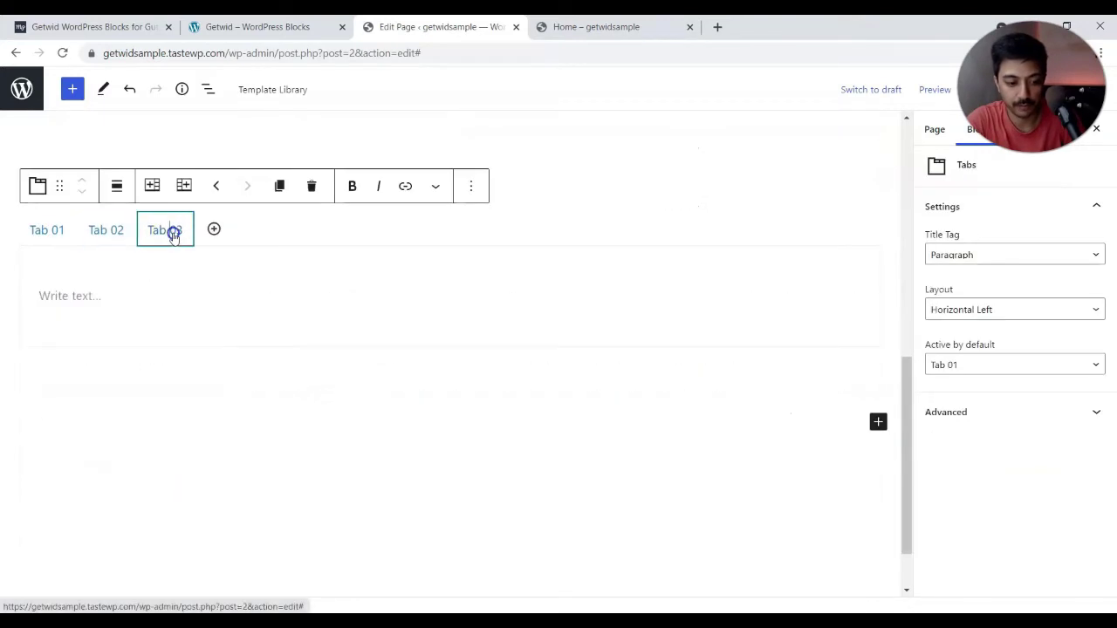
pyautogui.click(122, 294)
pyautogui.write("Lorem Ipsum is simply dummy text of the printing and typesetting industry. Lorem Ipsum has been the industry's standard dummy text ever since the 1500s, when an unknown printer took a galley of type and scrambled it to make a type specimen book. It has survived not only five centuries, but also the leap into electronic typesetting, remaining essentially unchanged. It was popularised in the 1960s with the release of Letraset sheets containing Lorem Ipsum passages, and more recently with desktop publishing software like Aldus PageMaker including versions of Lorem Ipsum.")
pyautogui.press('Return')
pyautogui.write("Lorem Ipsum is simply dummy text of the printing and typesetting industry. Lorem Ipsum has been the industry's standard dummy text ever since the 1500s, when an unknown printer took a galley of type and scrambled it to make a type specimen book. It has survived not only five centuries, but also the leap into electronic typesetting, remaining essentially unchanged. It was popularised in the 1960s with the release of Letraset sheets containing Lorem Ipsum passages, and more recently with desktop publishing software like Aldus PageMaker including versions of Lorem Ipsum.")
pyautogui.press('Return')
pyautogui.write("Lorem Ipsum is simply dummy text of the printing and typesetting industry. Lorem Ipsum has been the industry's standard dummy text ever since the 1500s, when an unknown printer took a galley of type and scrambled it to make a type specimen book. It has survived not only five centuries, but also the leap into electronic typesetting, remaining essentially unchanged. It was popularised in the 1960s with the release of Letraset sheets containing Lorem Ipsum passages, and more recently with desktop publishing software like Aldus PageMaker including versions of Lorem Ipsum.")
pyautogui.scroll(2, 124, 295)
pyautogui.scroll(2, 124, 295)
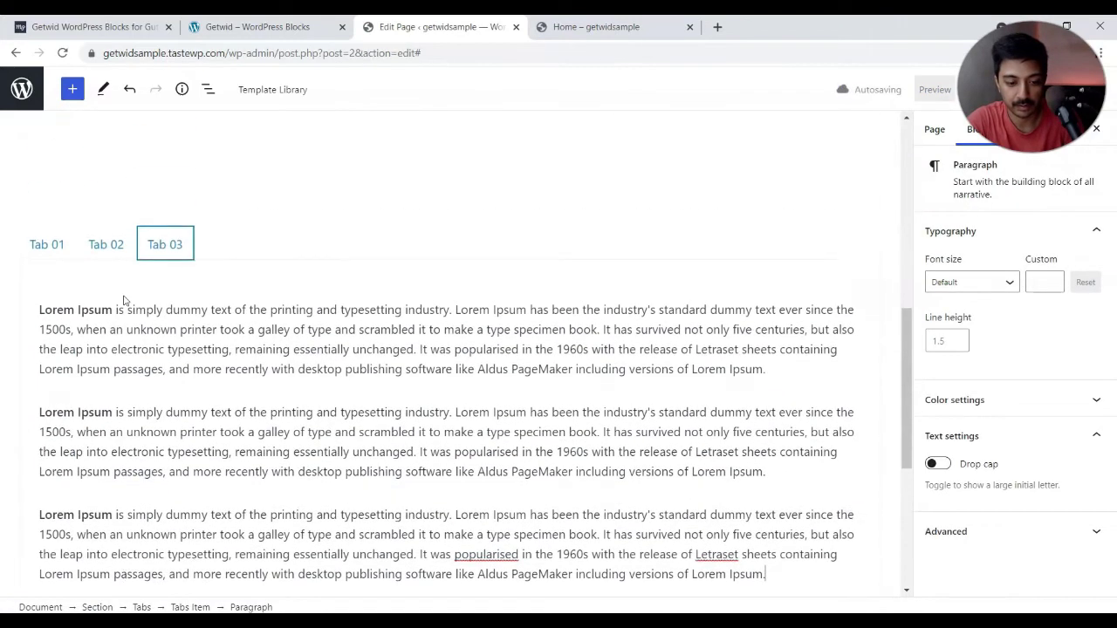
# - Add a new tab directly after Tab 01, move it to the end of the tab row and back again
pyautogui.click(55, 249)
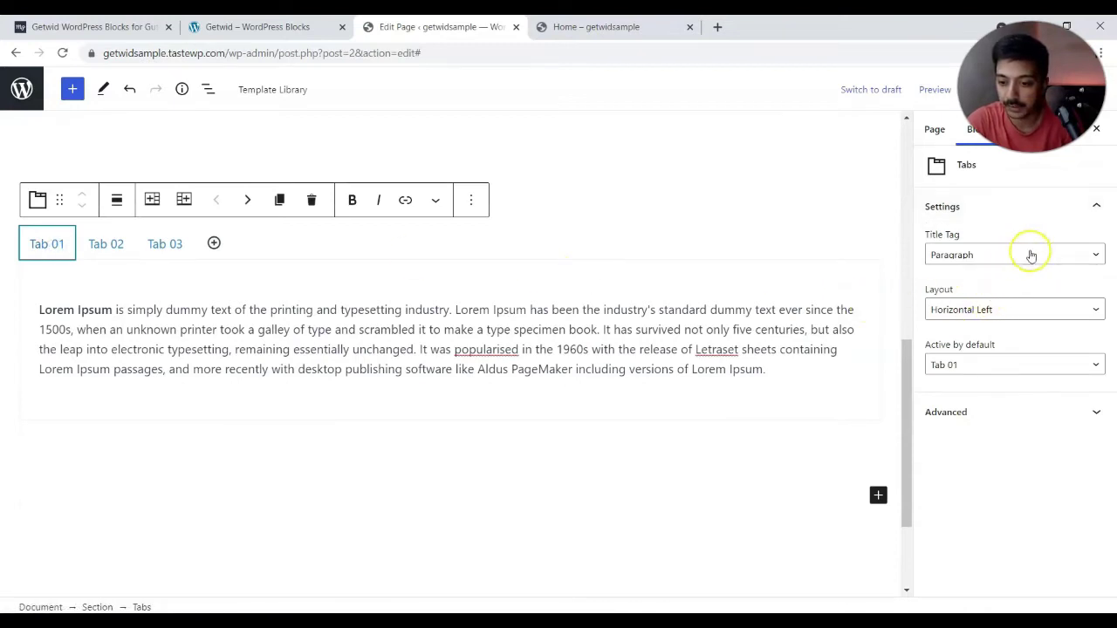
pyautogui.press('Tab')
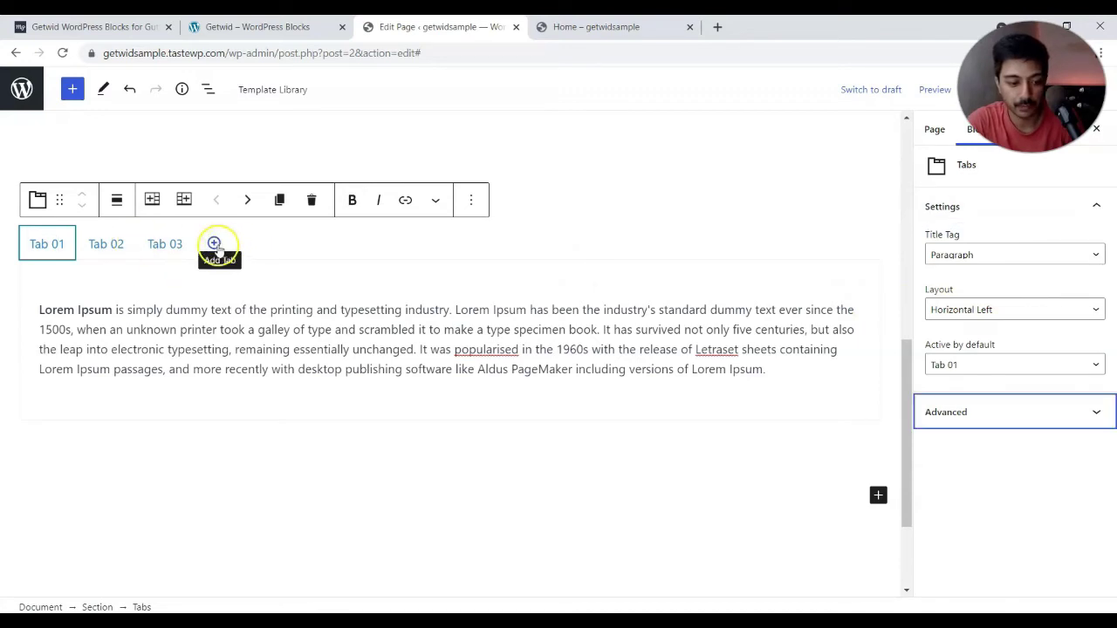
pyautogui.click(184, 200)
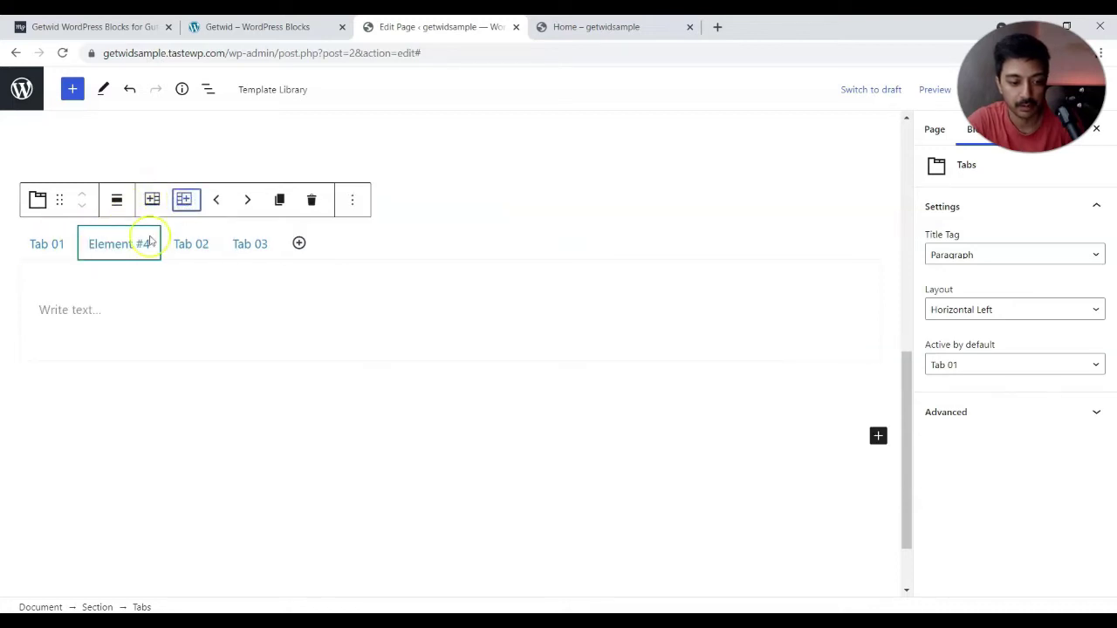
pyautogui.click(244, 200)
pyautogui.click(245, 202)
pyautogui.click(217, 202)
pyautogui.click(216, 203)
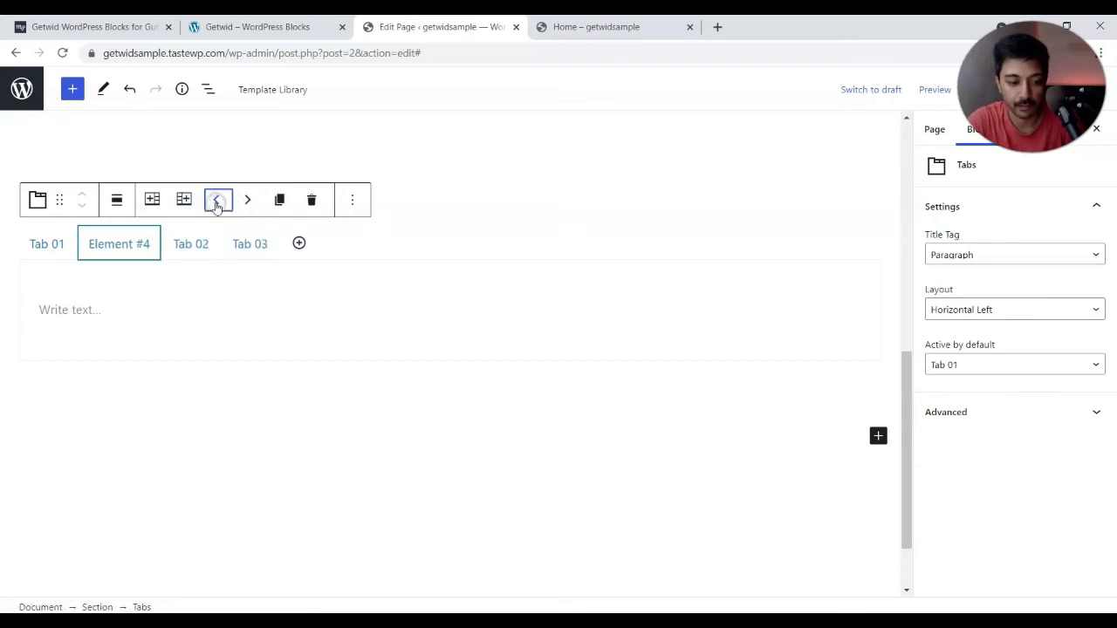
# - Duplicate Tab 03, and delete both the copy and the extra Element #4 tab
pyautogui.click(258, 246)
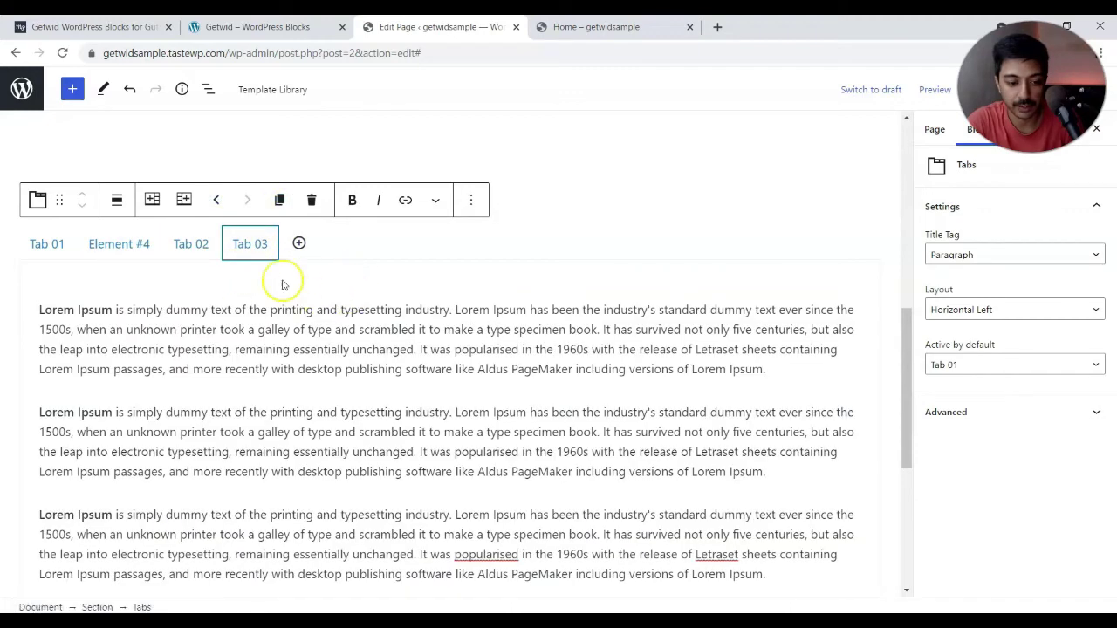
pyautogui.click(282, 203)
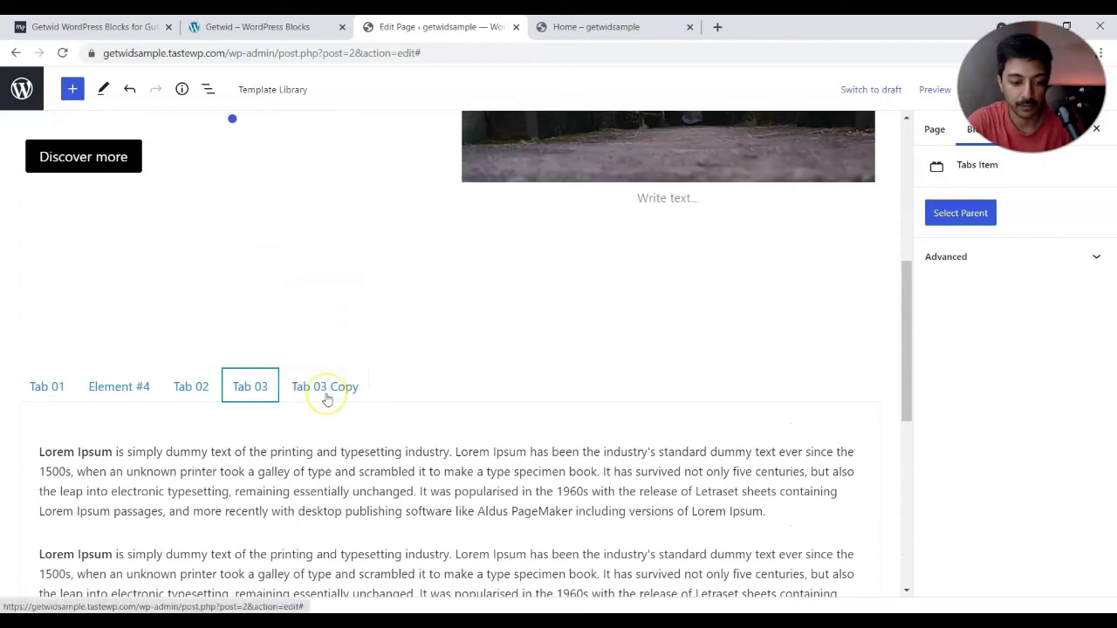
pyautogui.click(327, 399)
pyautogui.click(318, 407)
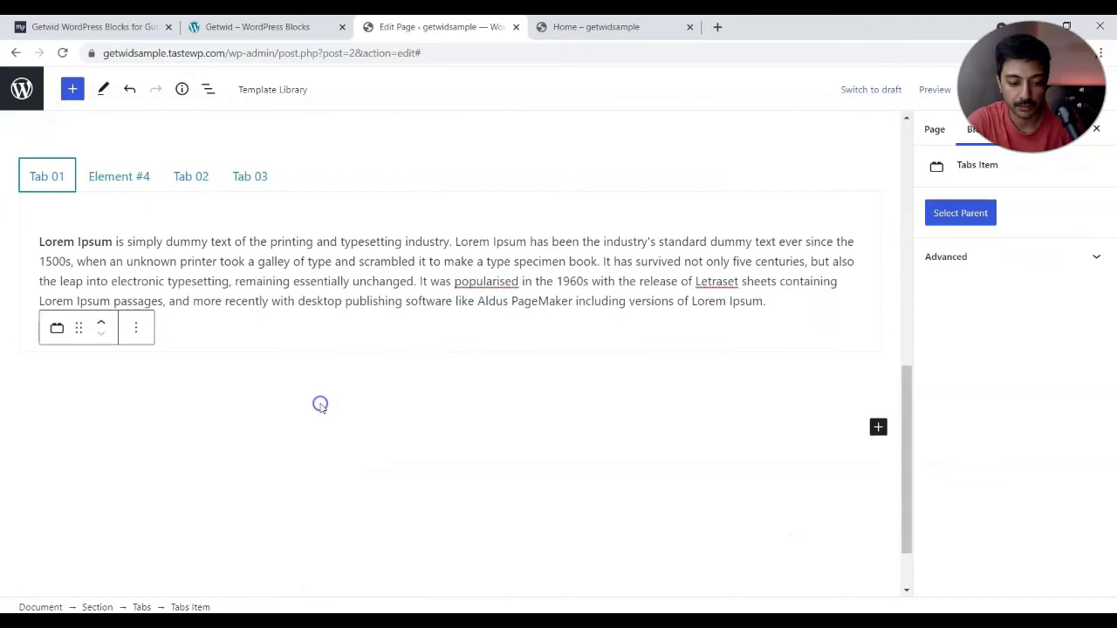
pyautogui.click(128, 342)
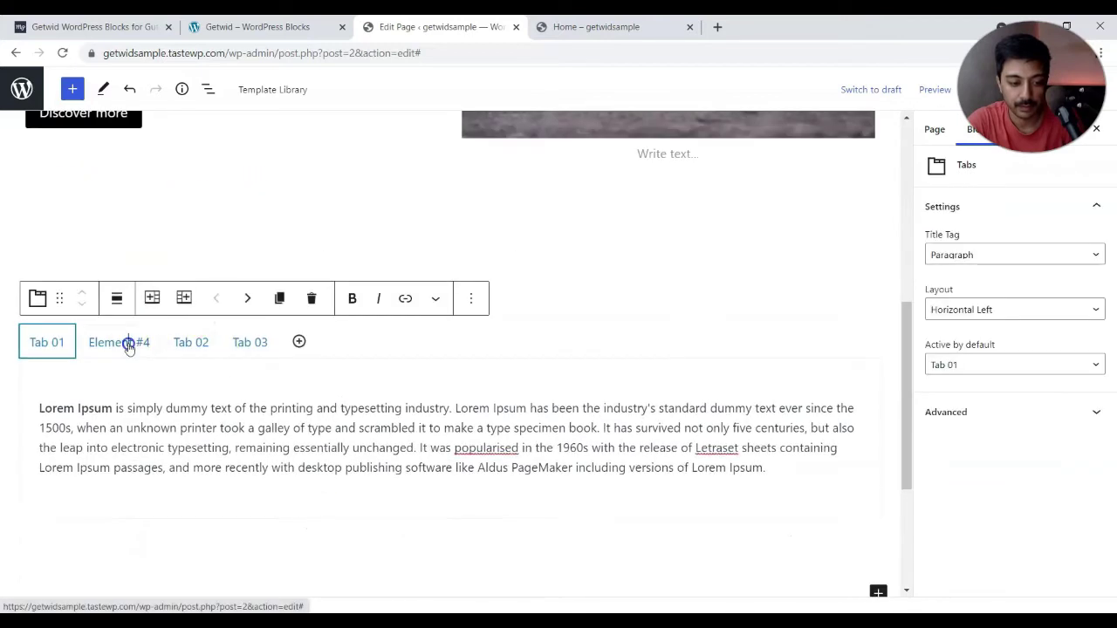
pyautogui.click(313, 301)
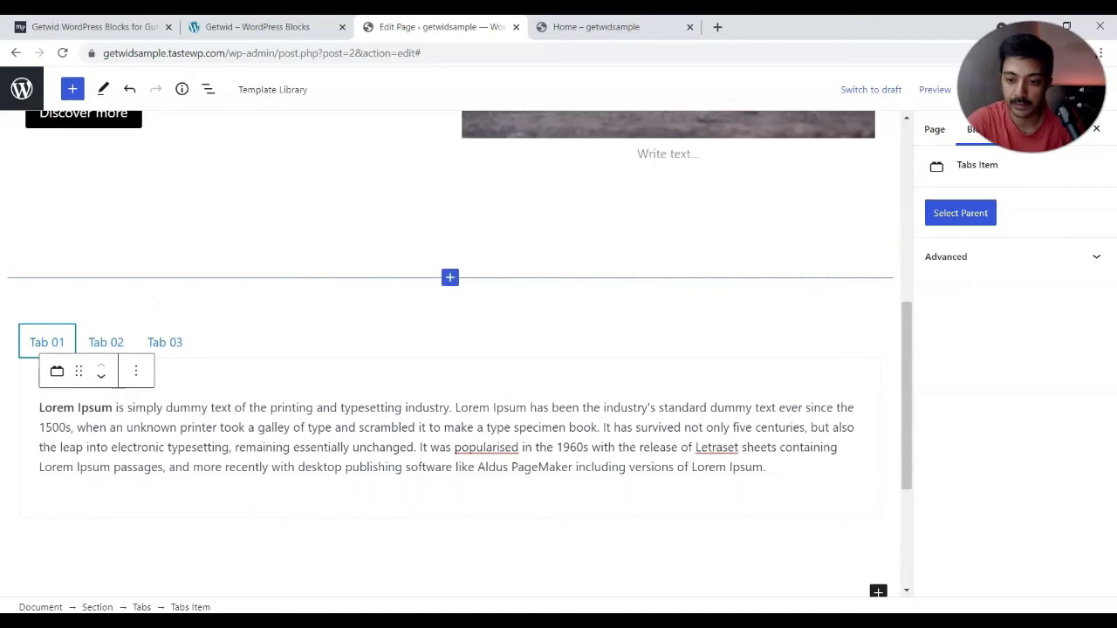
# - Test the tabs on the live Home page by opening Tab 02 and Tab 03
pyautogui.hotkey('ctrl', 'Tab')
pyautogui.click(201, 310)
pyautogui.click(255, 305)
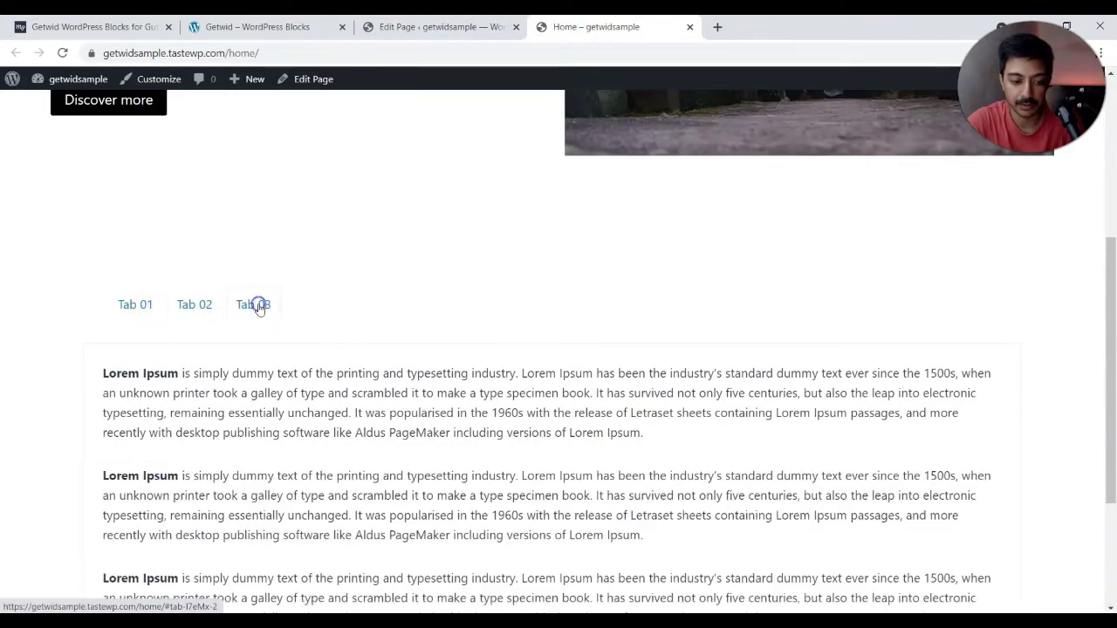
# - Return to the Home page editor and remove the Tabs block from its section
pyautogui.hotkey('ctrl', 'shift', 'Tab')
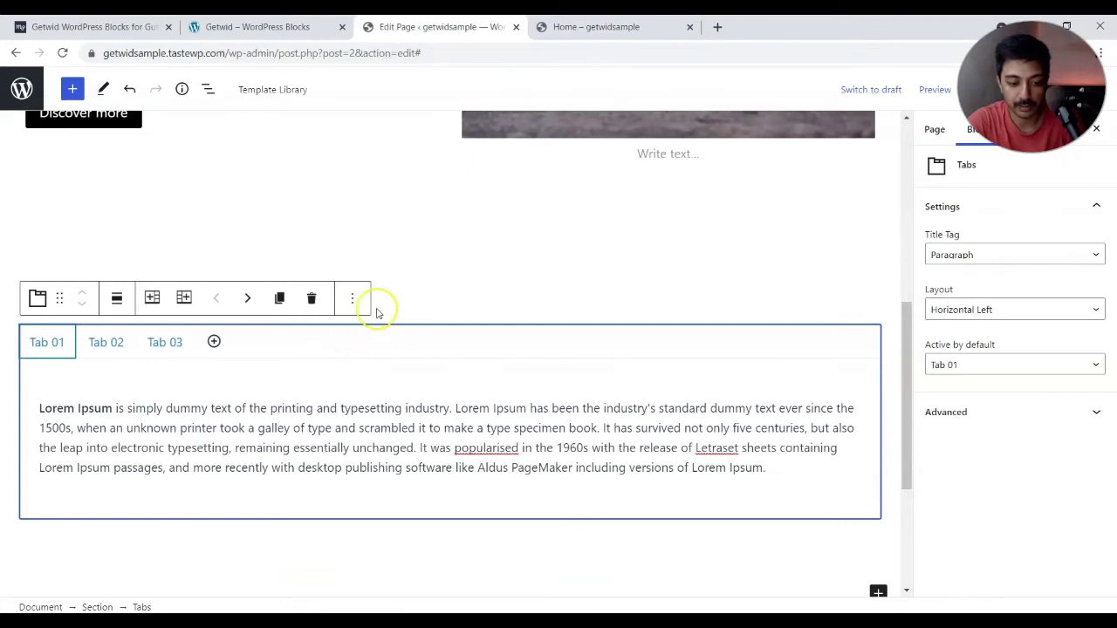
pyautogui.click(352, 298)
pyautogui.scroll(-1, 371, 583)
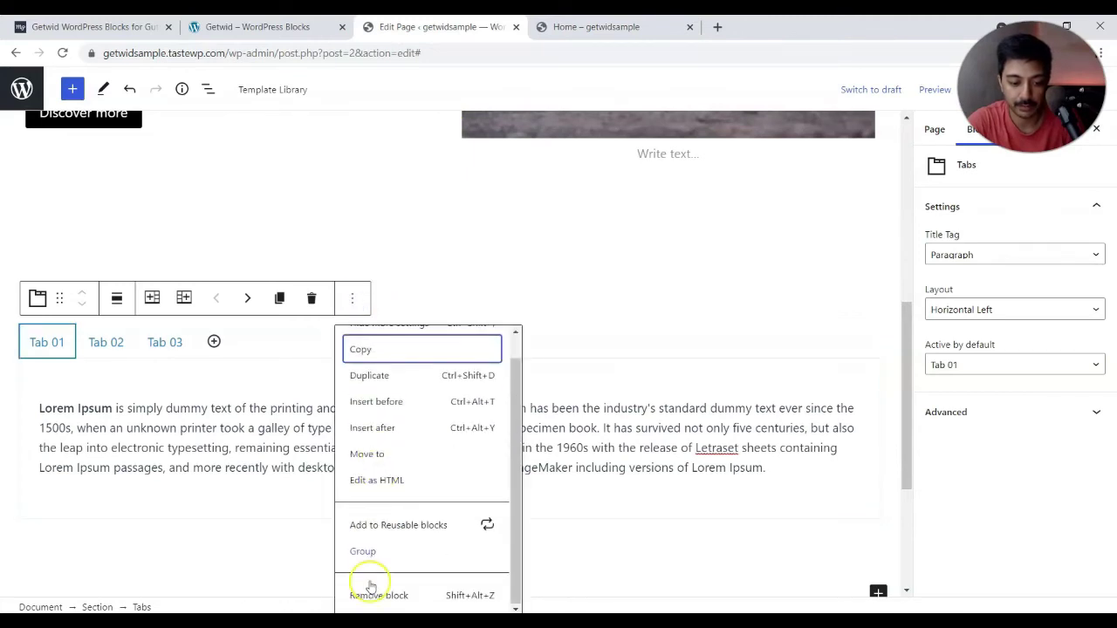
pyautogui.click(375, 593)
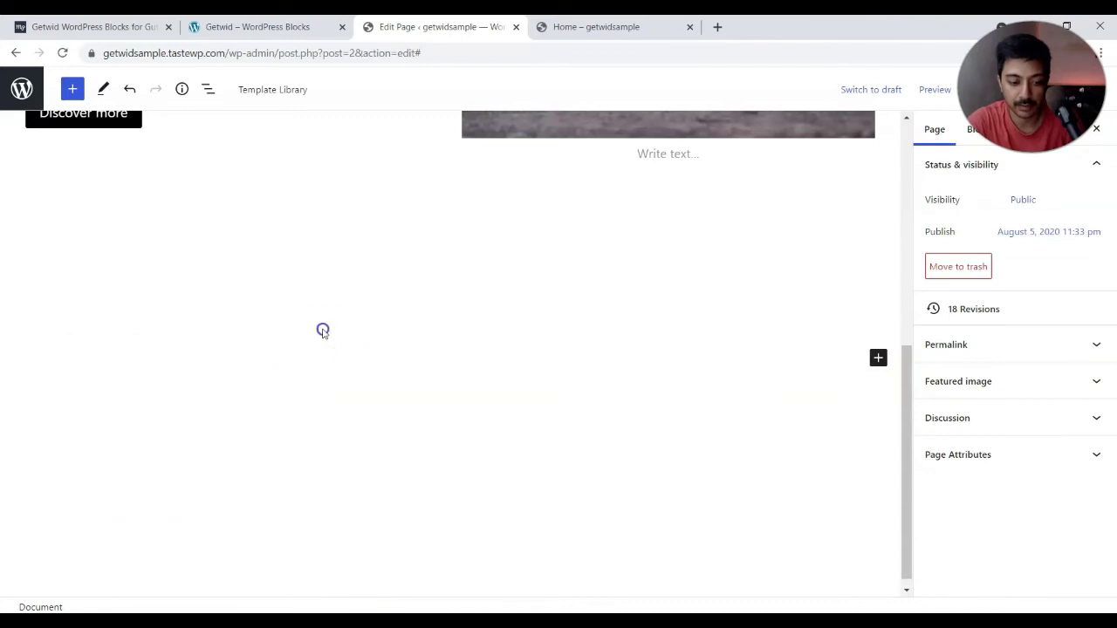
# - Browse all available blocks and insert the Getwid Image Hotspot block into the empty section
pyautogui.click(328, 351)
pyautogui.click(328, 352)
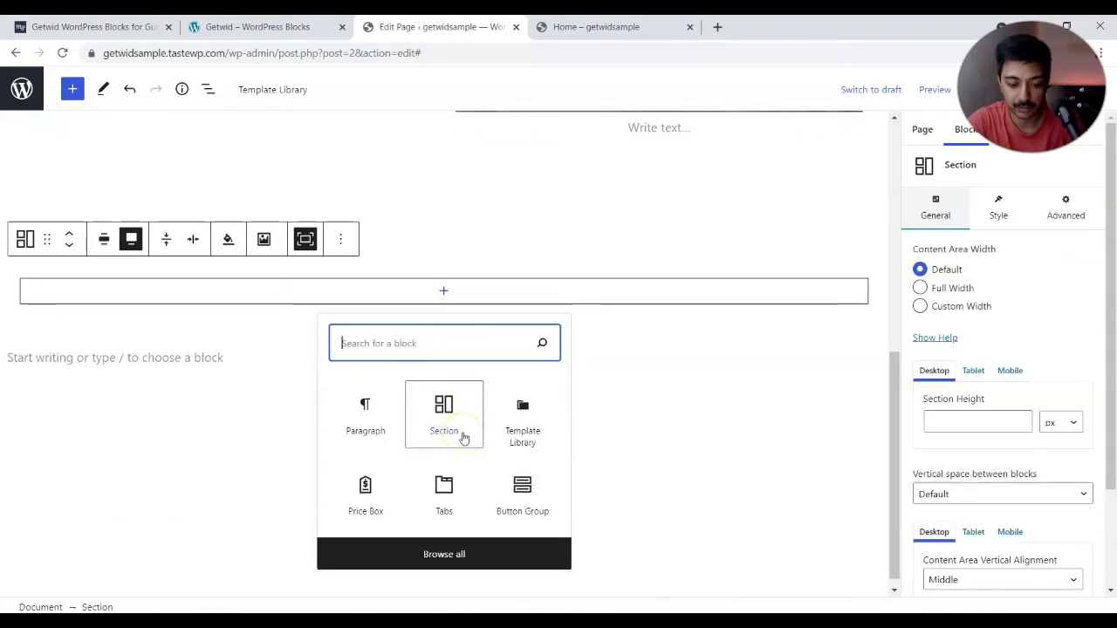
pyautogui.click(443, 558)
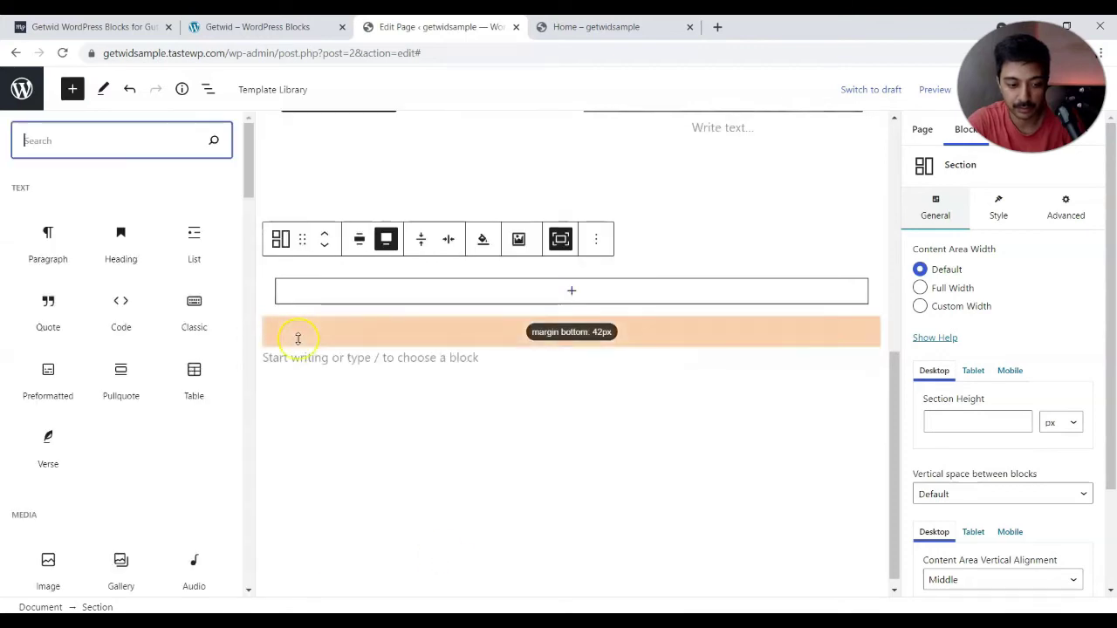
pyautogui.scroll(-15, 53, 358)
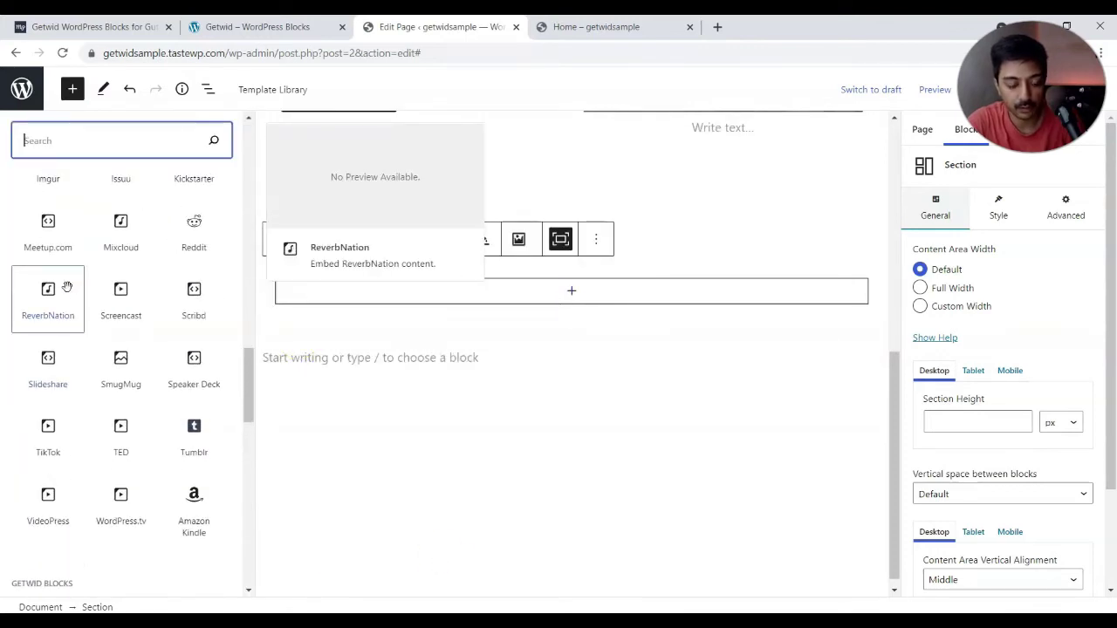
pyautogui.scroll(-5, 66, 296)
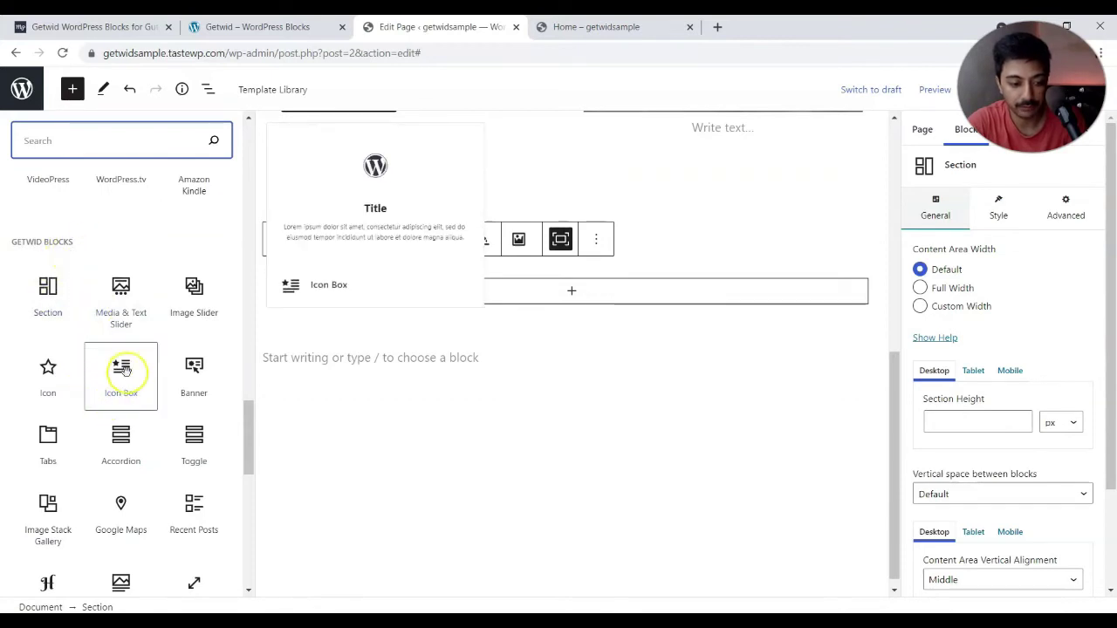
pyautogui.scroll(-5, 149, 357)
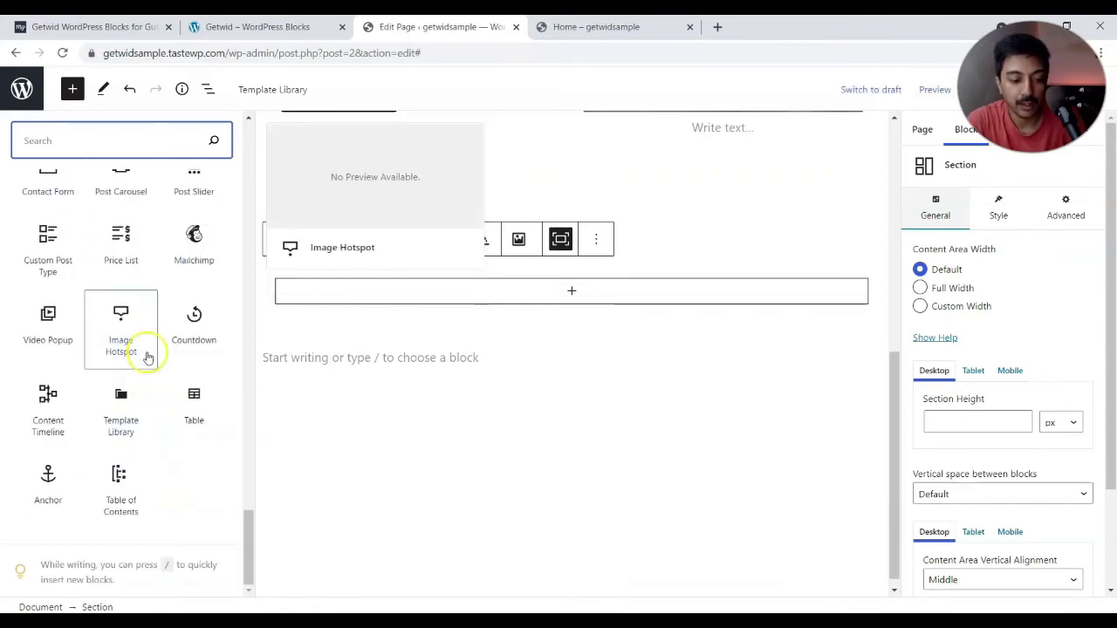
pyautogui.click(122, 347)
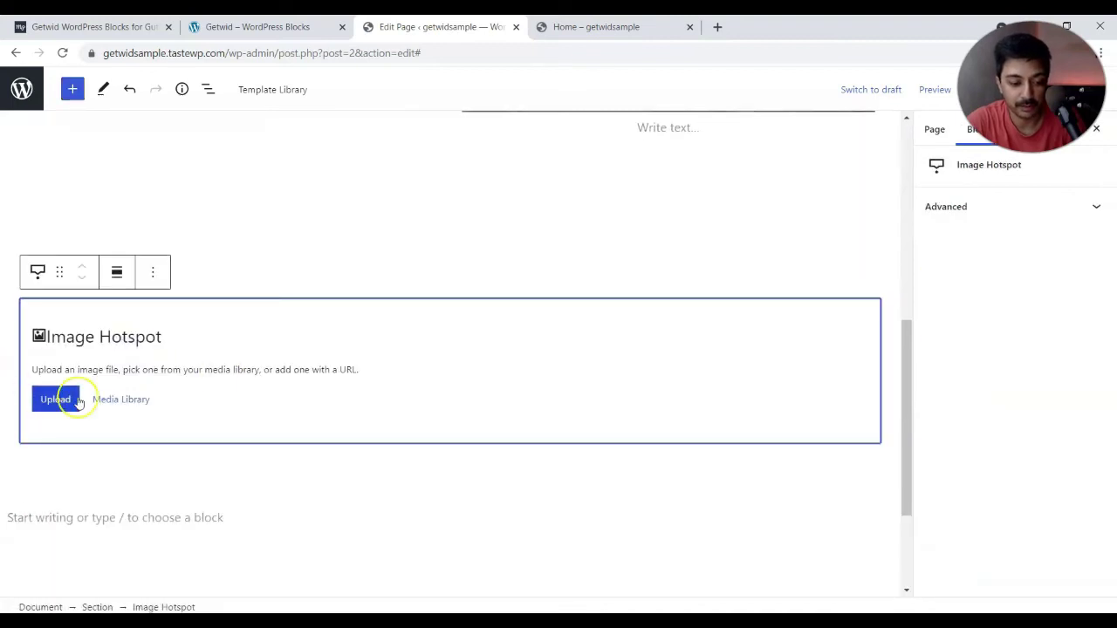
# - Use the black sofa photo pexels-photo-276583.jpeg from the media library as the hotspot image
pyautogui.click(120, 400)
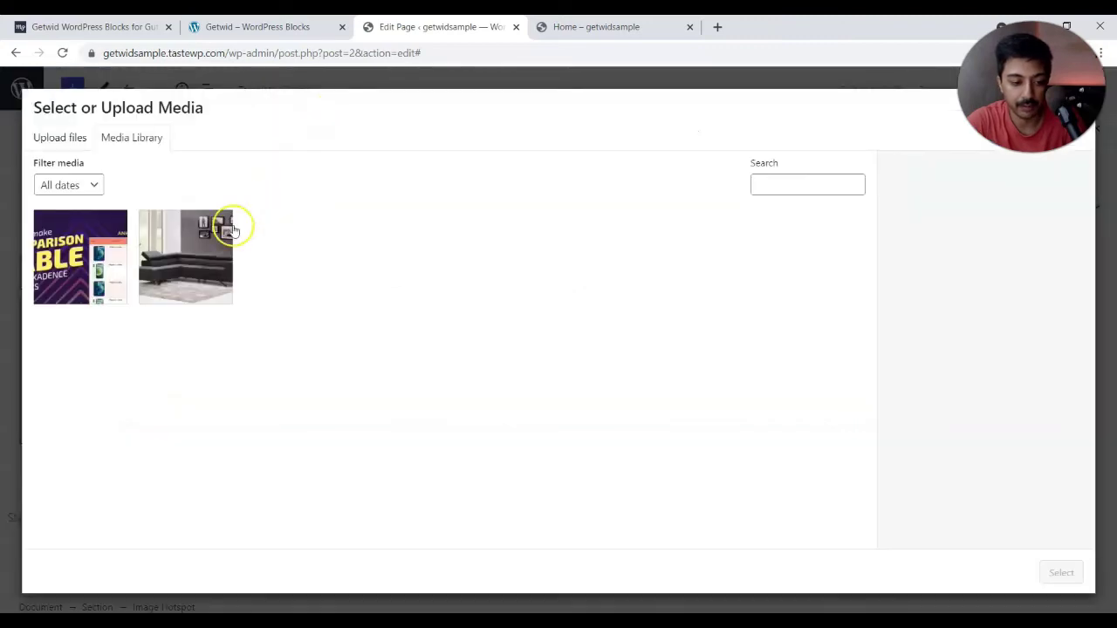
pyautogui.click(230, 229)
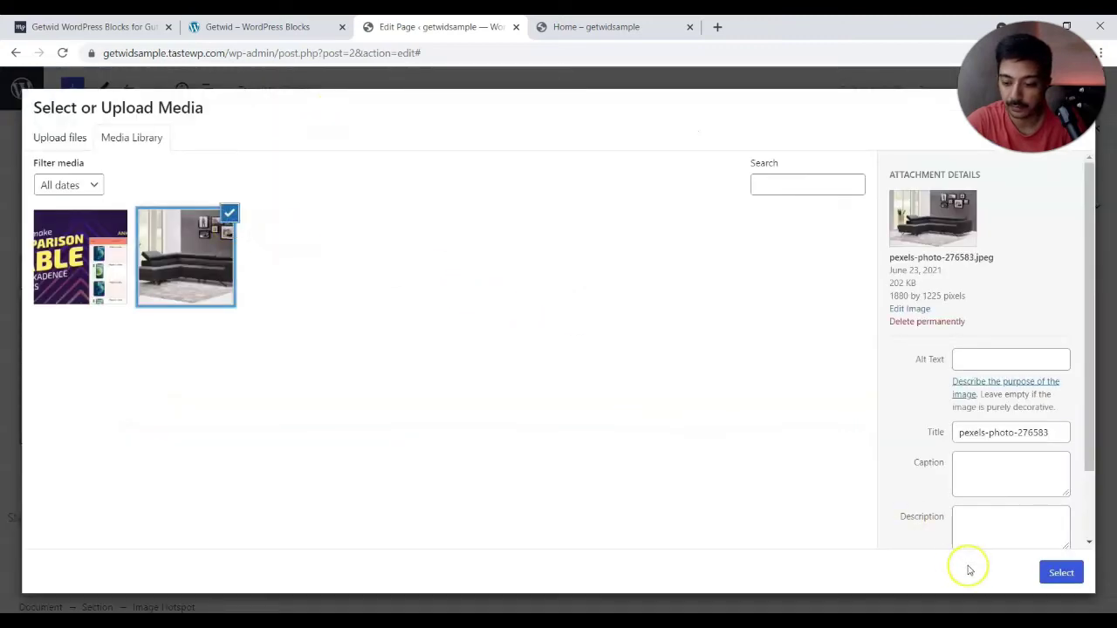
pyautogui.click(1060, 573)
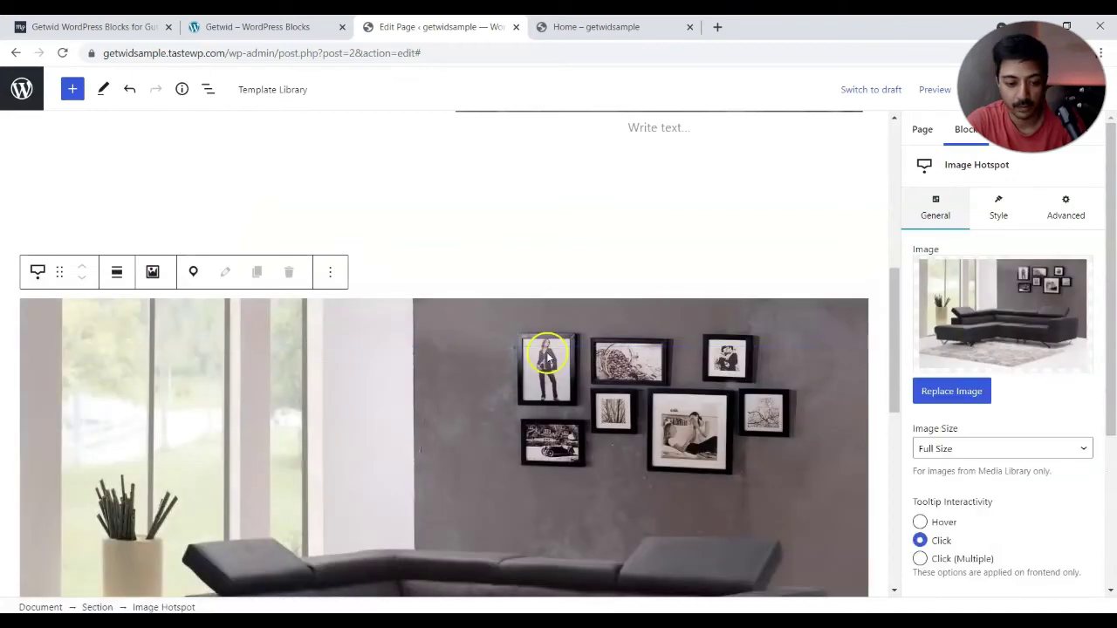
# - Add a hotspot point near the wall pictures, titled Photo Frame, with the link # set to open in a new tab
pyautogui.scroll(-2, 397, 431)
pyautogui.click(515, 390)
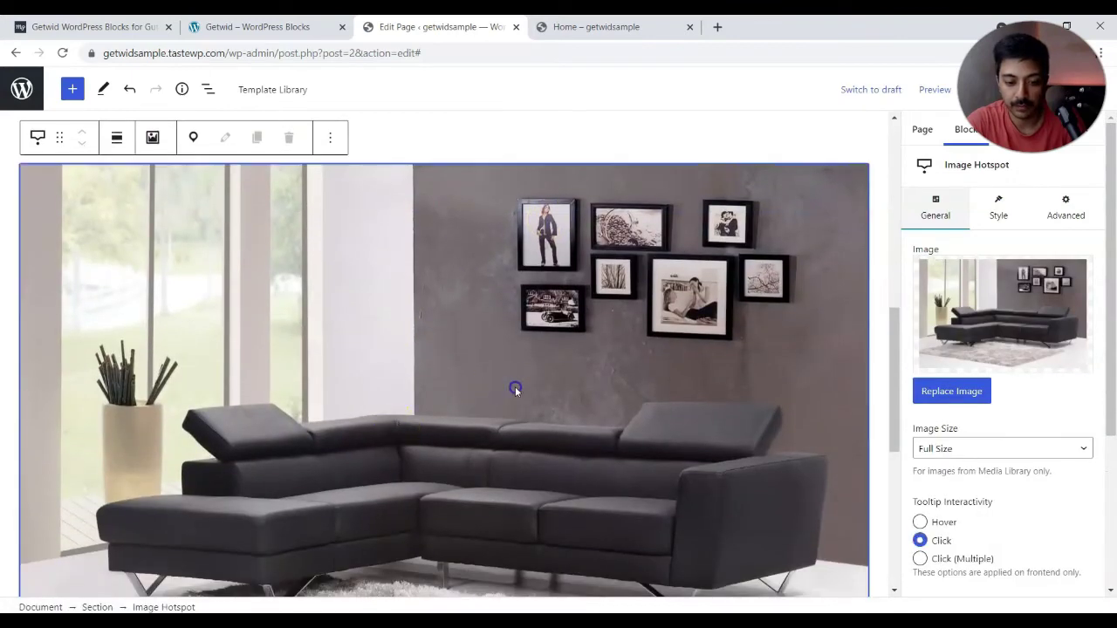
pyautogui.scroll(1, 502, 315)
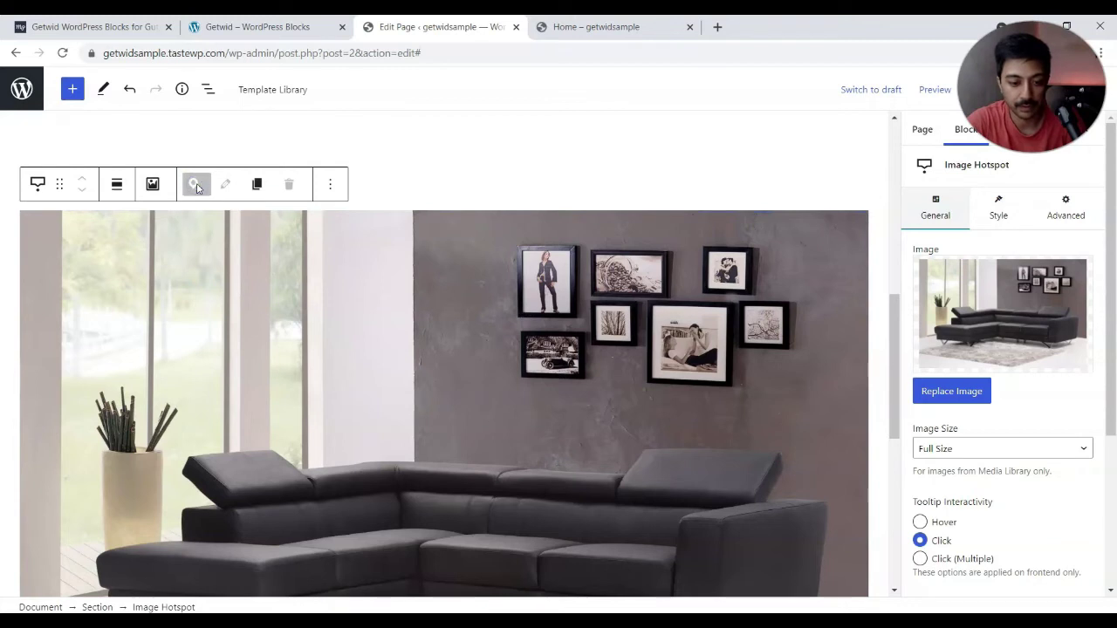
pyautogui.click(524, 311)
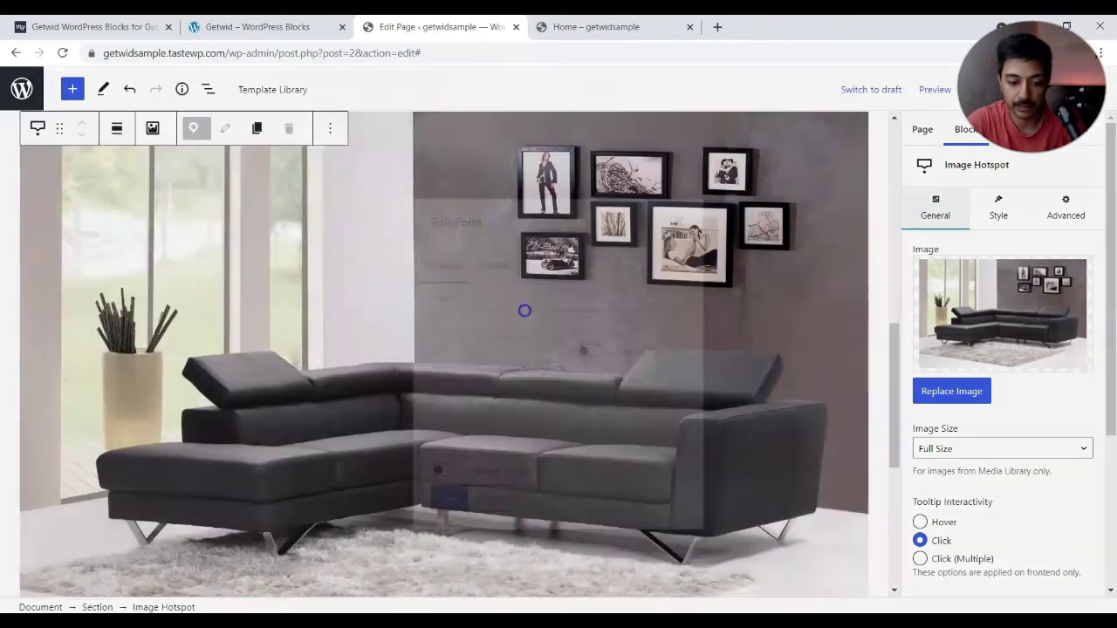
pyautogui.click(472, 297)
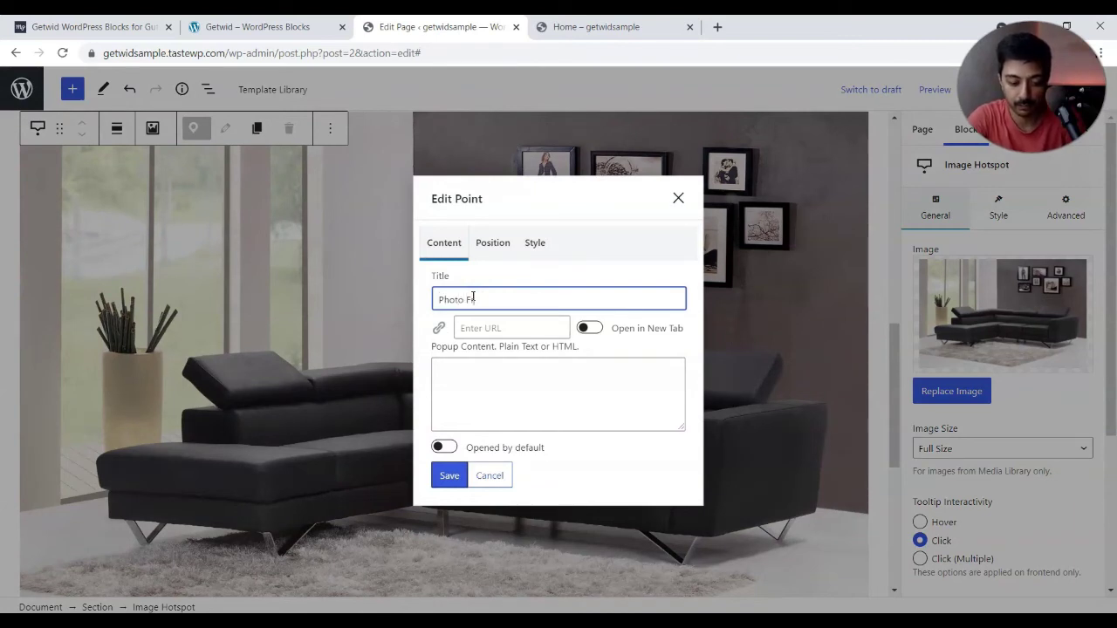
pyautogui.press('Tab')
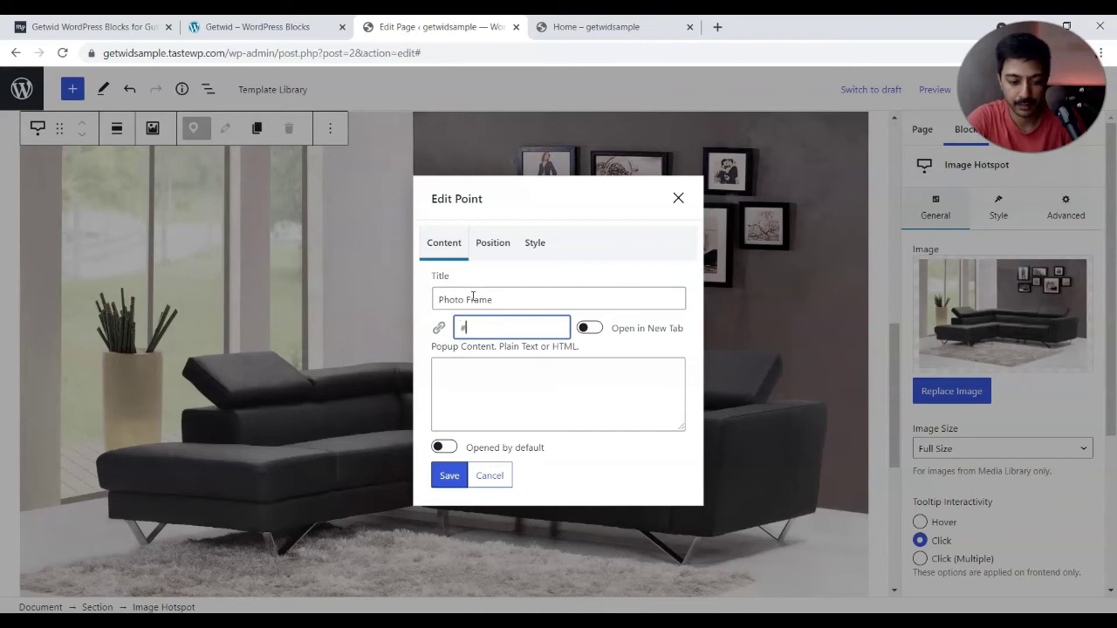
pyautogui.click(590, 327)
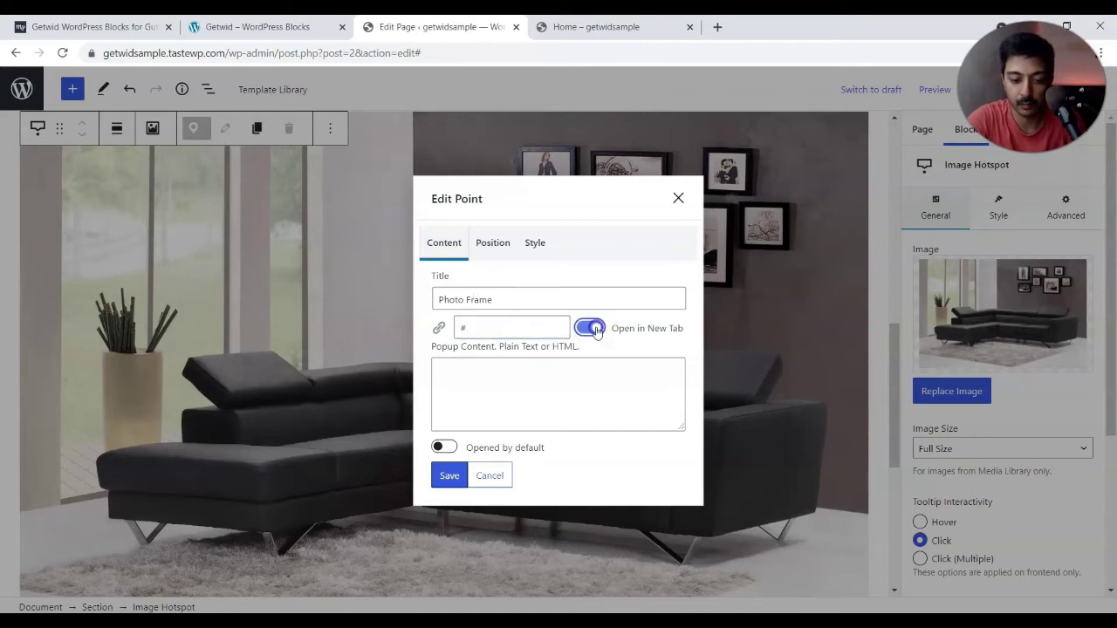
# - Fill the point's popup content with pasted Lorem Ipsum text and save the point
pyautogui.click(533, 371)
pyautogui.hotkey('ctrl', 'v')
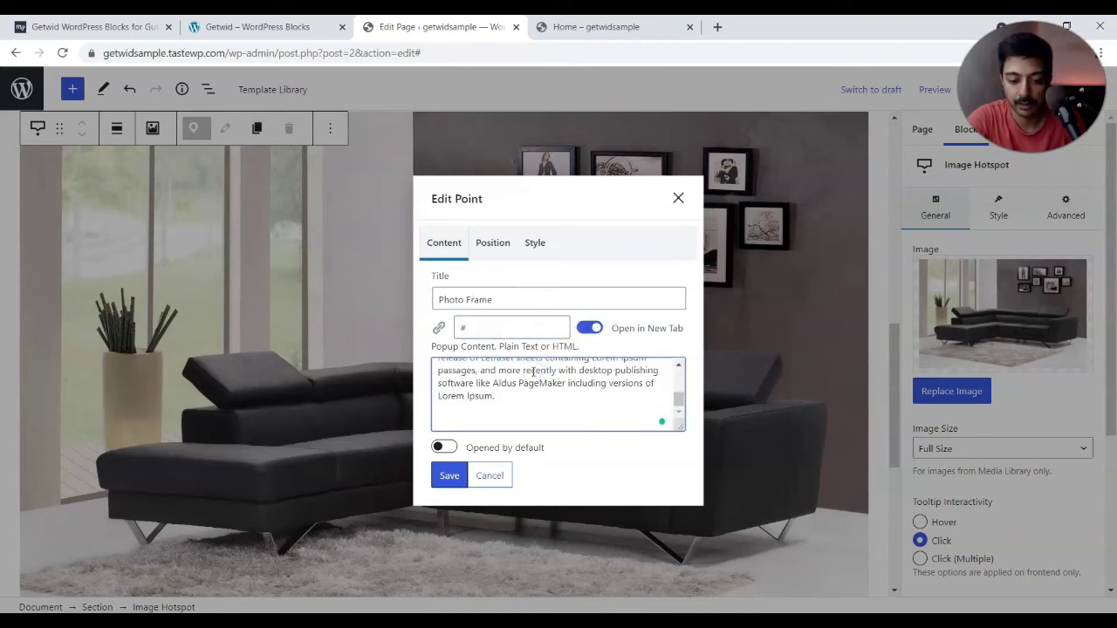
pyautogui.press('Return')
pyautogui.hotkey('shift', 'Up')
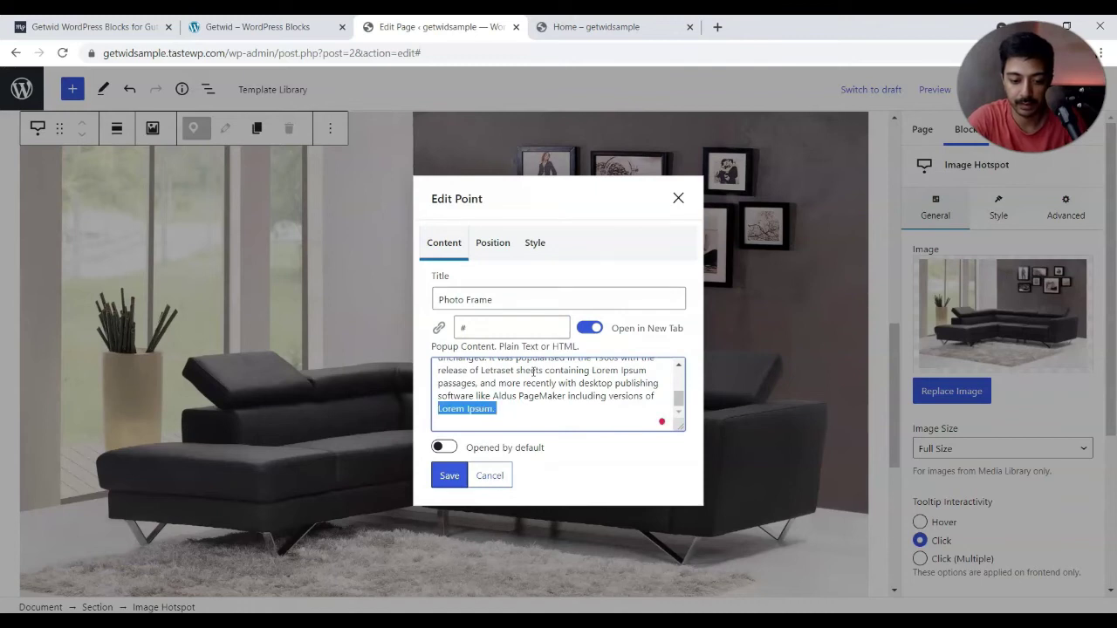
pyautogui.hotkey('shift', 'Up')
pyautogui.hotkey('shift', 'Up')
pyautogui.click(448, 476)
pyautogui.moveTo(527, 218)
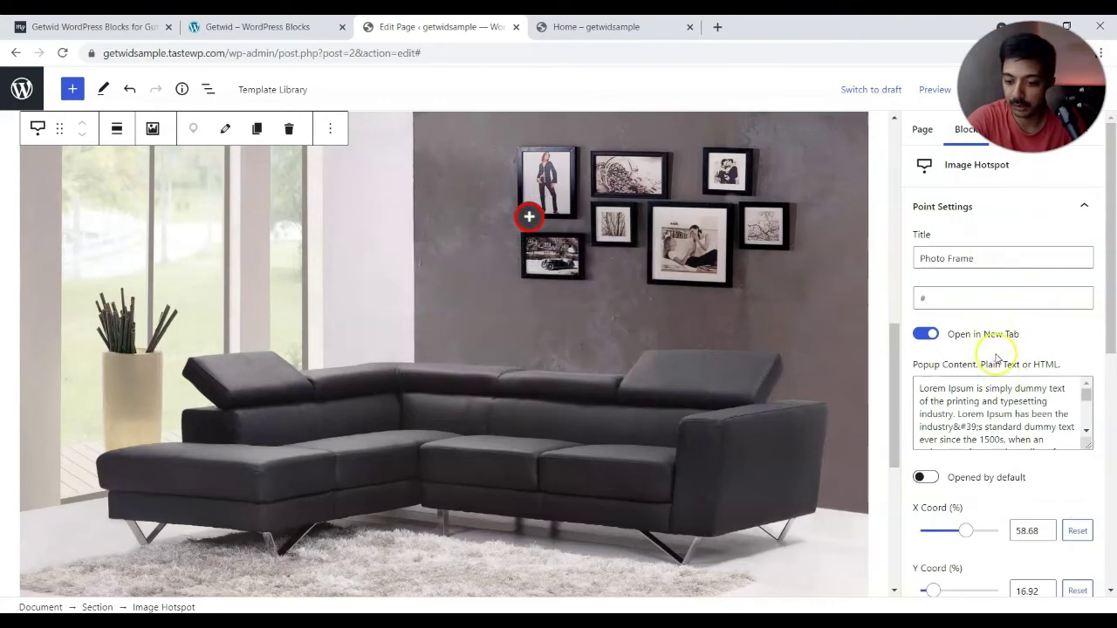
# - Shorten the Photo Frame popup content so that it ends at "took a galley of type and"
pyautogui.click(1023, 429)
pyautogui.hotkey('ctrl', 'a')
pyautogui.hotkey('ctrl', 'End')
pyautogui.hotkey('ctrl', 'shift', 'Left')
pyautogui.hotkey('ctrl', 'shift', 'Left')
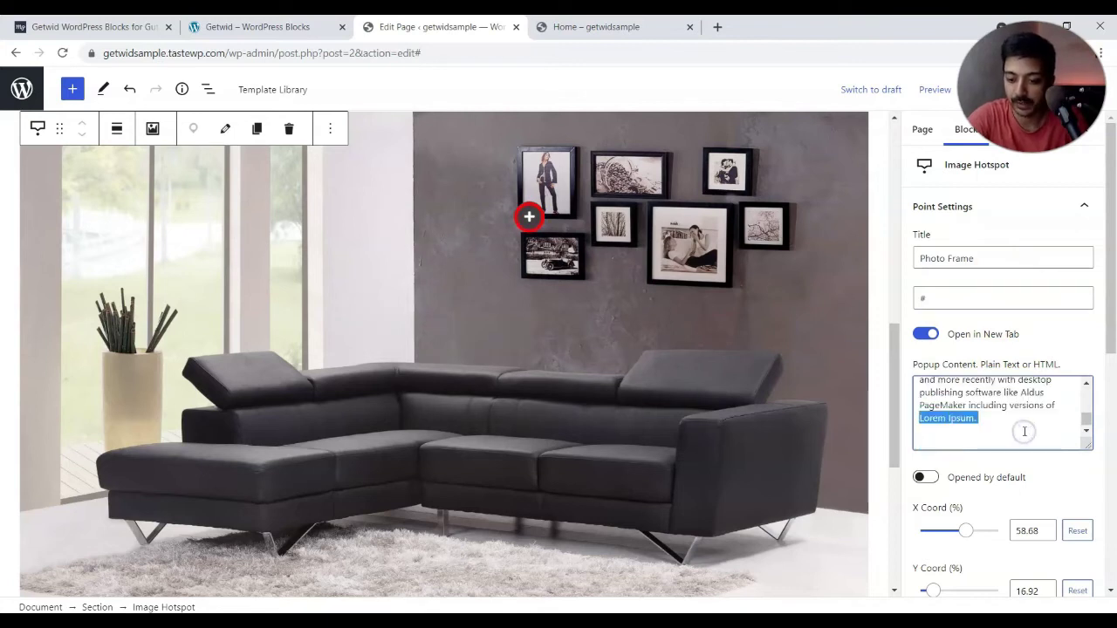
pyautogui.hotkey('shift', 'Up')
pyautogui.hotkey('shift', 'Up')
pyautogui.hotkey('shift', 'Up')
pyautogui.hotkey('shift', 'Up')
pyautogui.hotkey('shift', 'Up')
pyautogui.hotkey('shift', 'Up')
pyautogui.hotkey('shift', 'Up')
pyautogui.hotkey('shift', 'Up')
pyautogui.hotkey('shift', 'Up')
pyautogui.hotkey('shift', 'Up')
pyautogui.hotkey('shift', 'Up')
pyautogui.press('BackSpace')
# - Move the Photo Frame point to about 58.53% X and 14.98% Y, at the lower corner of the portrait of the standing woman
pyautogui.scroll(-1, 977, 498)
pyautogui.moveTo(965, 491)
pyautogui.mouseDown()
pyautogui.moveTo(952, 490)
pyautogui.moveTo(978, 492)
pyautogui.moveTo(965, 489)
pyautogui.mouseUp()
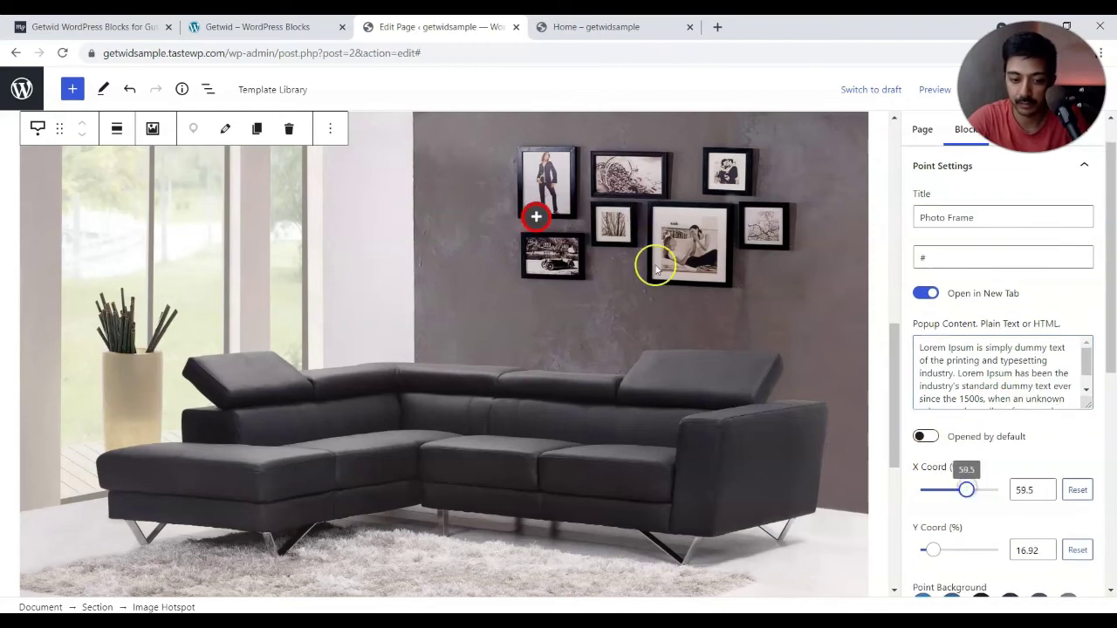
pyautogui.moveTo(535, 216)
pyautogui.mouseDown()
pyautogui.moveTo(428, 219)
pyautogui.moveTo(570, 175)
pyautogui.moveTo(579, 276)
pyautogui.moveTo(558, 206)
pyautogui.moveTo(537, 213)
pyautogui.mouseUp()
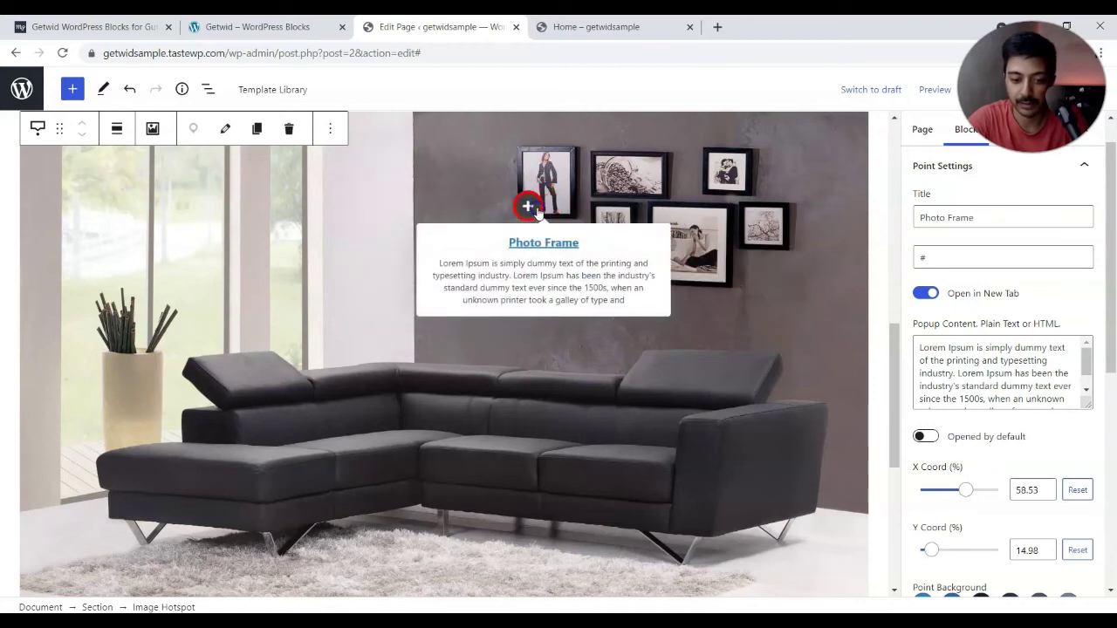
# - Try a white point background, and replace it with a custom red of about #c31111
pyautogui.scroll(-2, 966, 490)
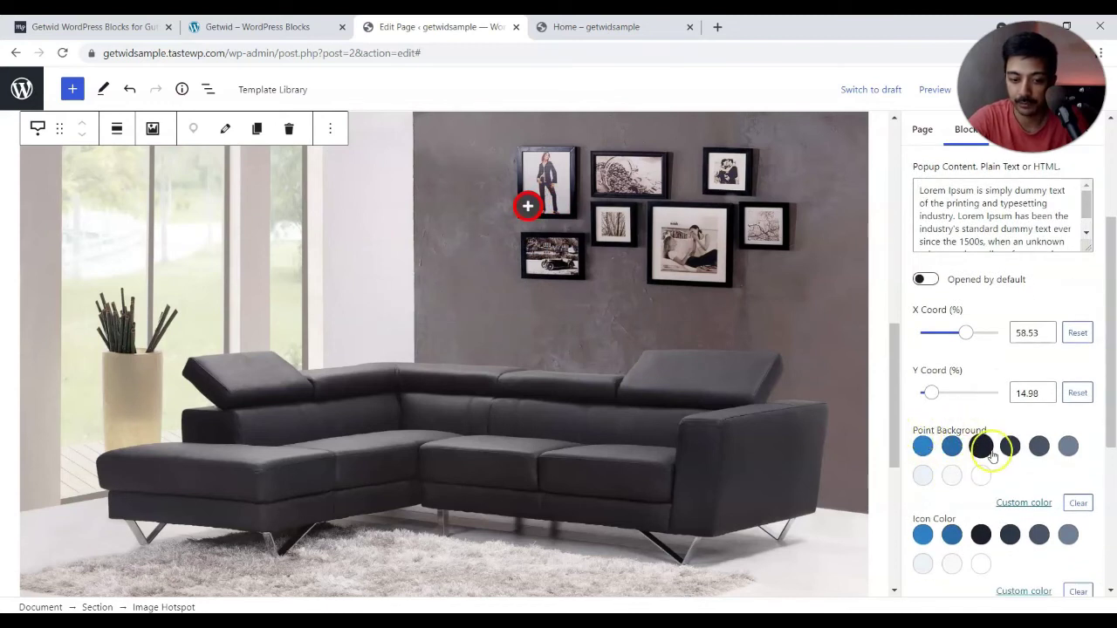
pyautogui.click(979, 480)
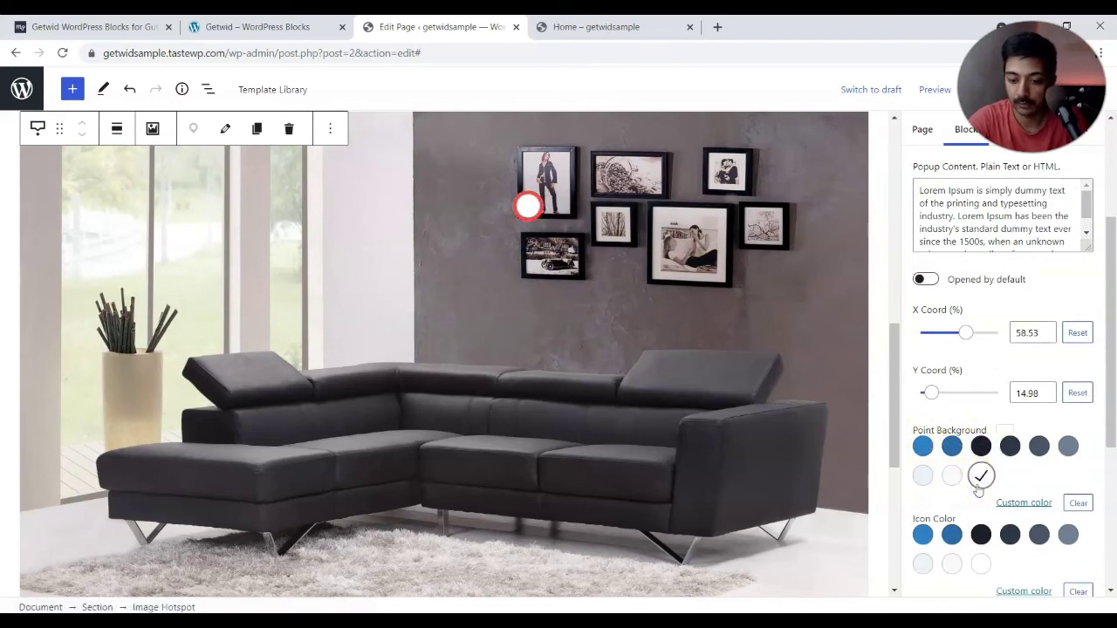
pyautogui.click(1018, 501)
pyautogui.moveTo(980, 364); pyautogui.dragTo(1014, 311)
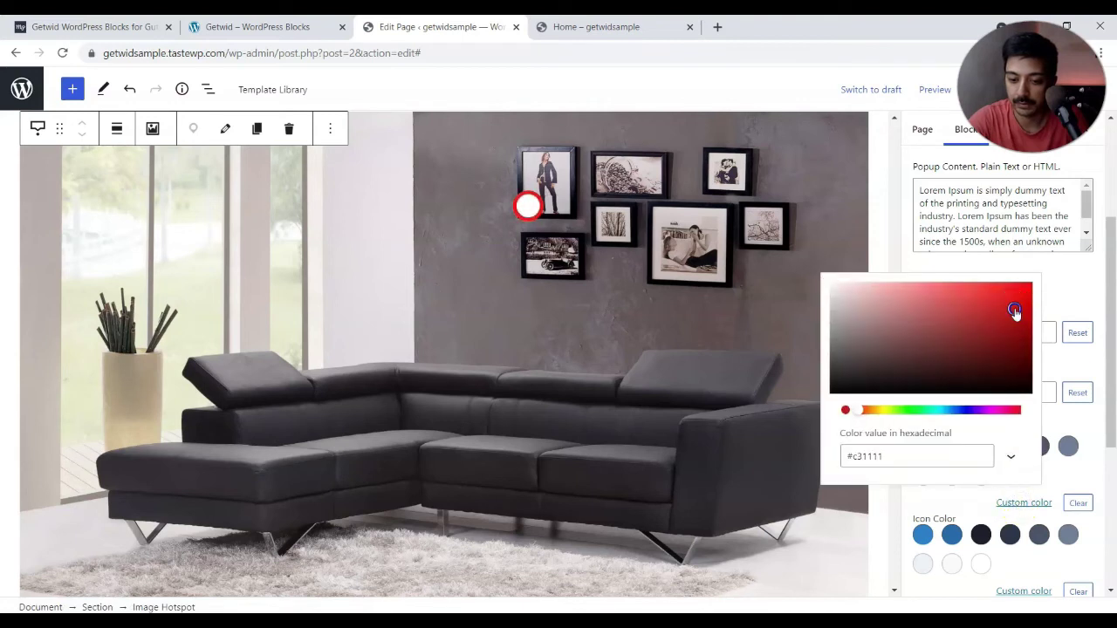
pyautogui.click(1044, 460)
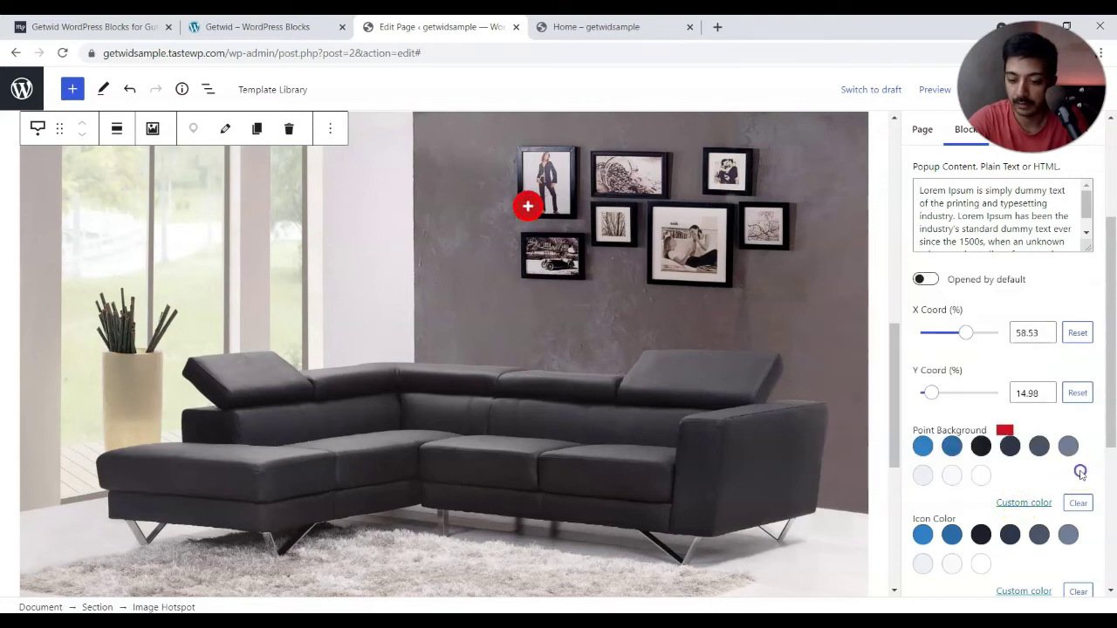
# - Try the Bottom, Left and Right tooltip positions for the Photo Frame point, opening its popup for each
pyautogui.scroll(-3, 965, 530)
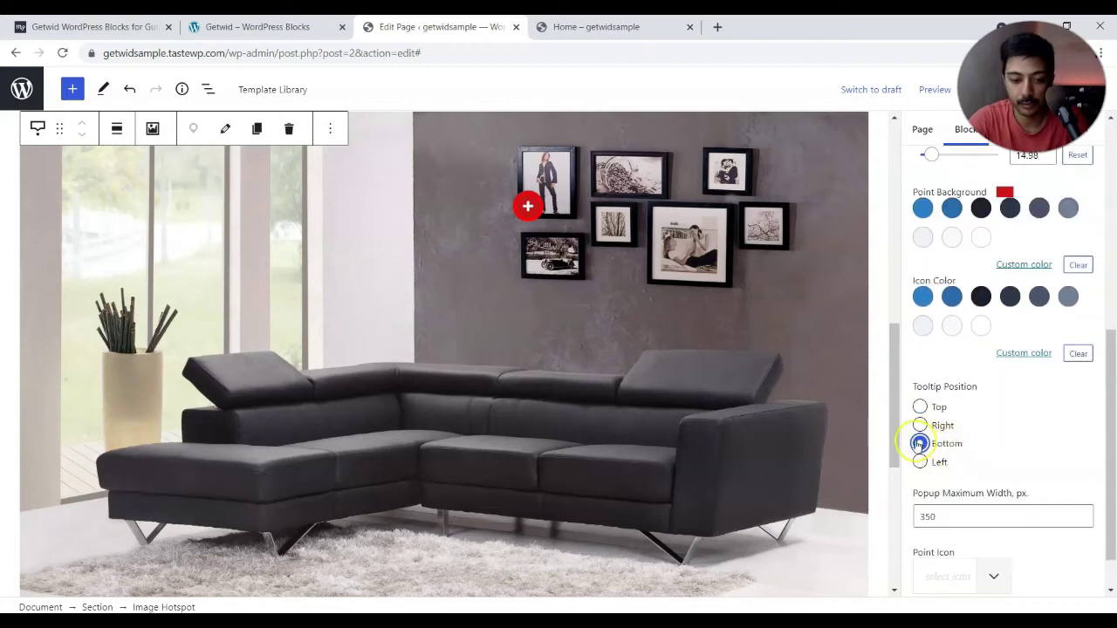
pyautogui.click(523, 206)
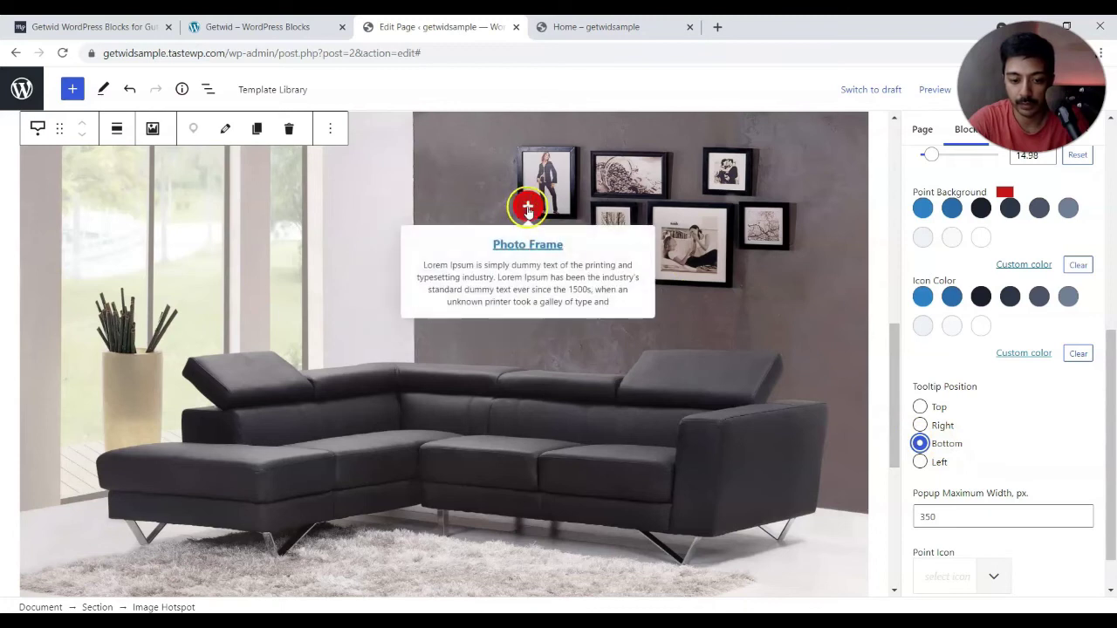
pyautogui.click(807, 367)
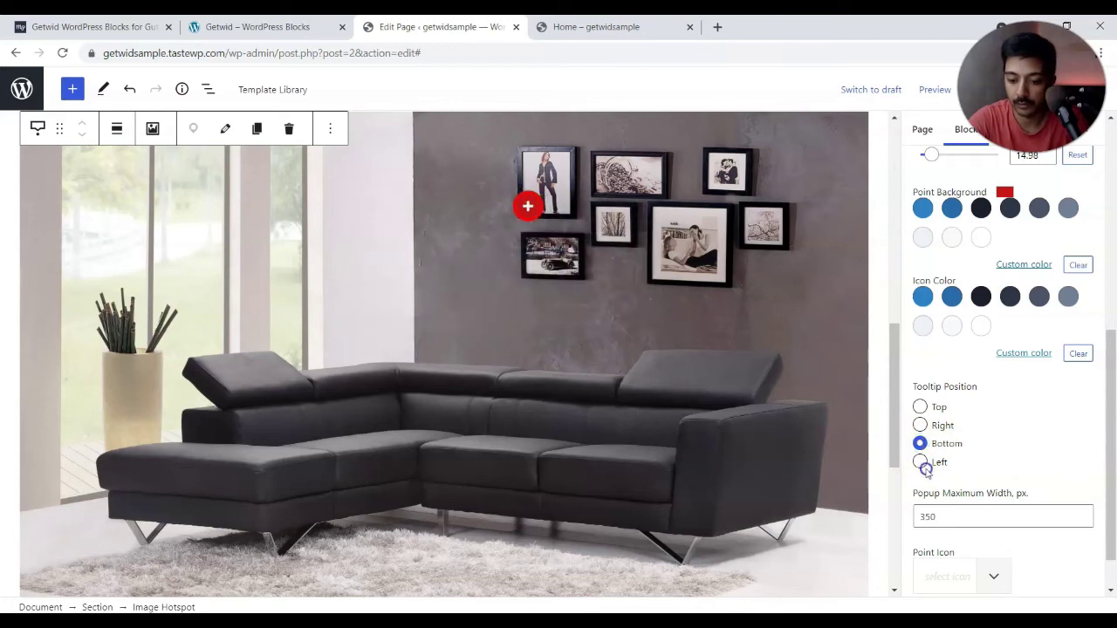
pyautogui.click(920, 462)
pyautogui.click(527, 206)
pyautogui.click(812, 313)
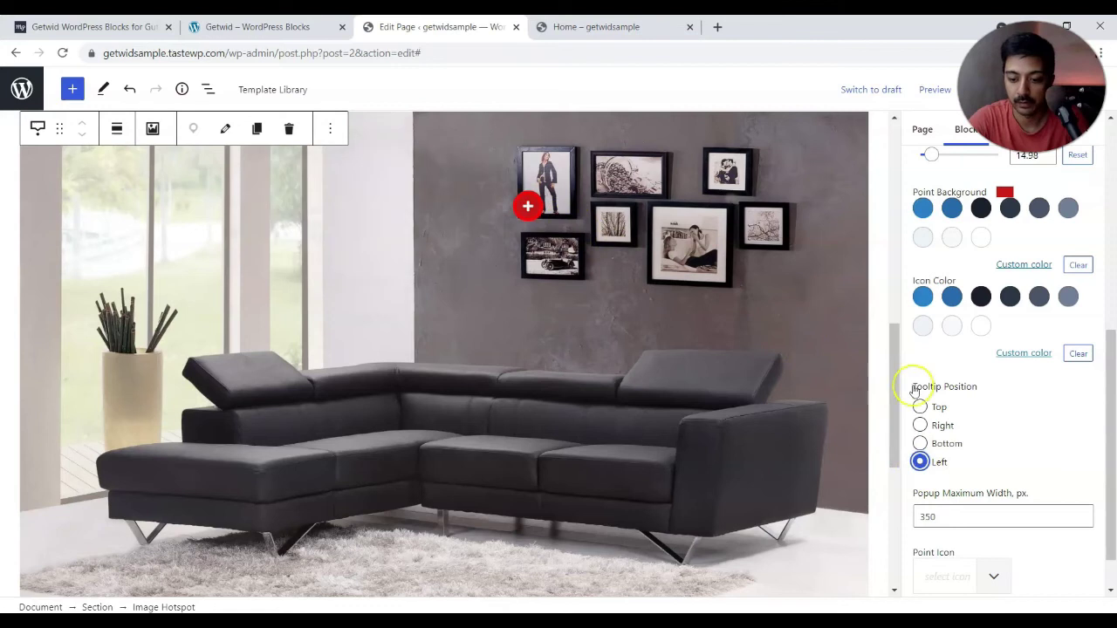
pyautogui.click(920, 425)
pyautogui.click(527, 206)
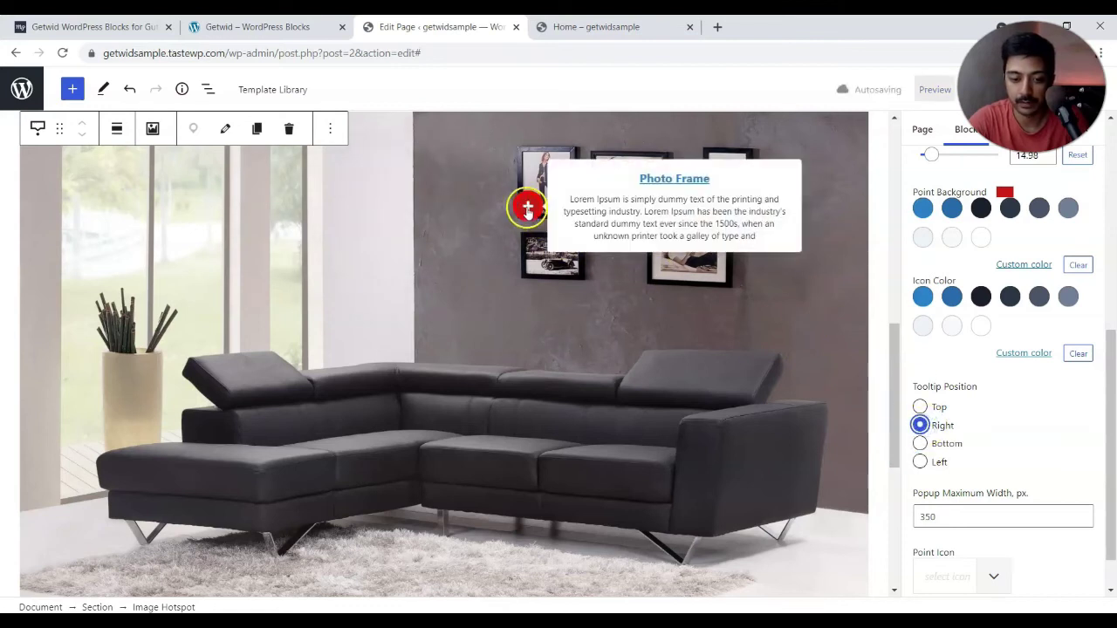
# - Set the Photo Frame point's tooltip position to Top and preview its popup on the image
pyautogui.click(919, 407)
pyautogui.click(528, 302)
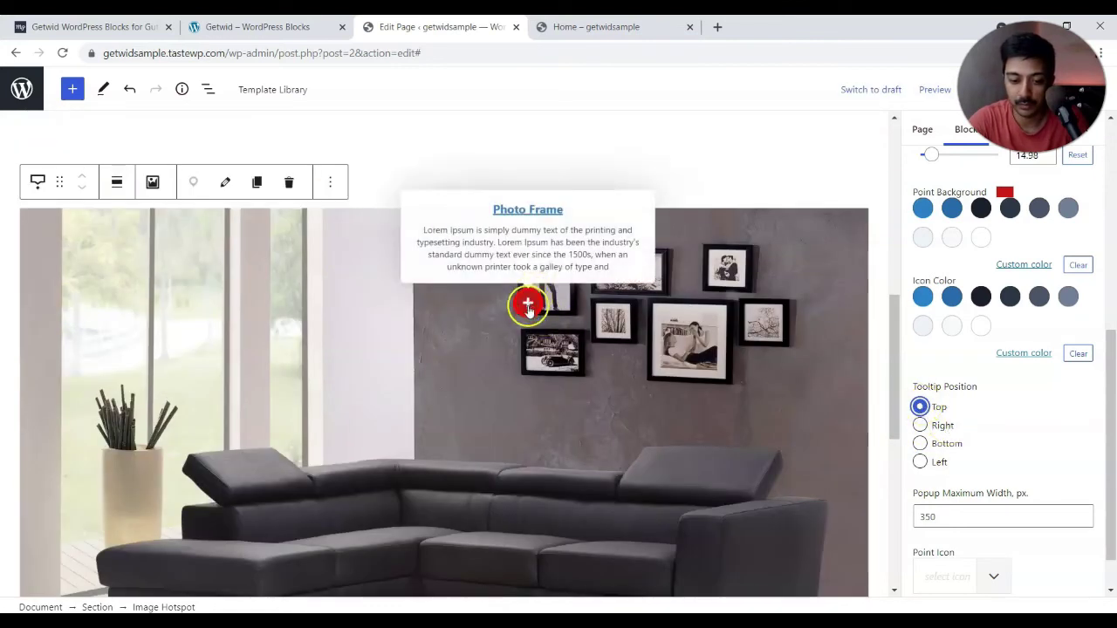
pyautogui.click(534, 226)
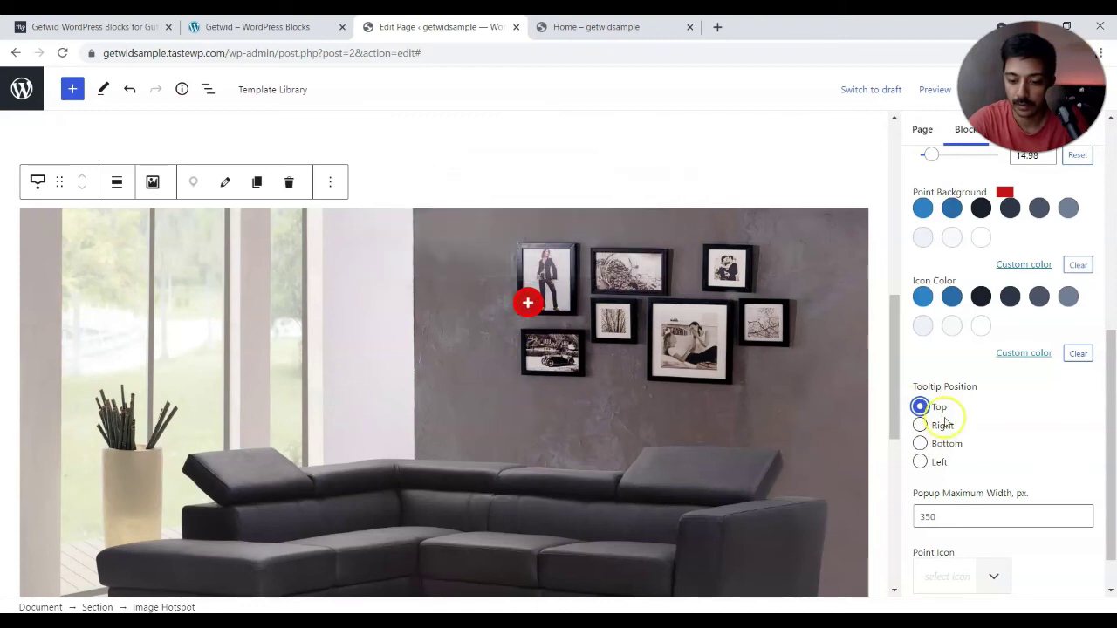
# - Set the Photo Frame point's tooltip position to Bottom and preview its popup on the image
pyautogui.click(921, 445)
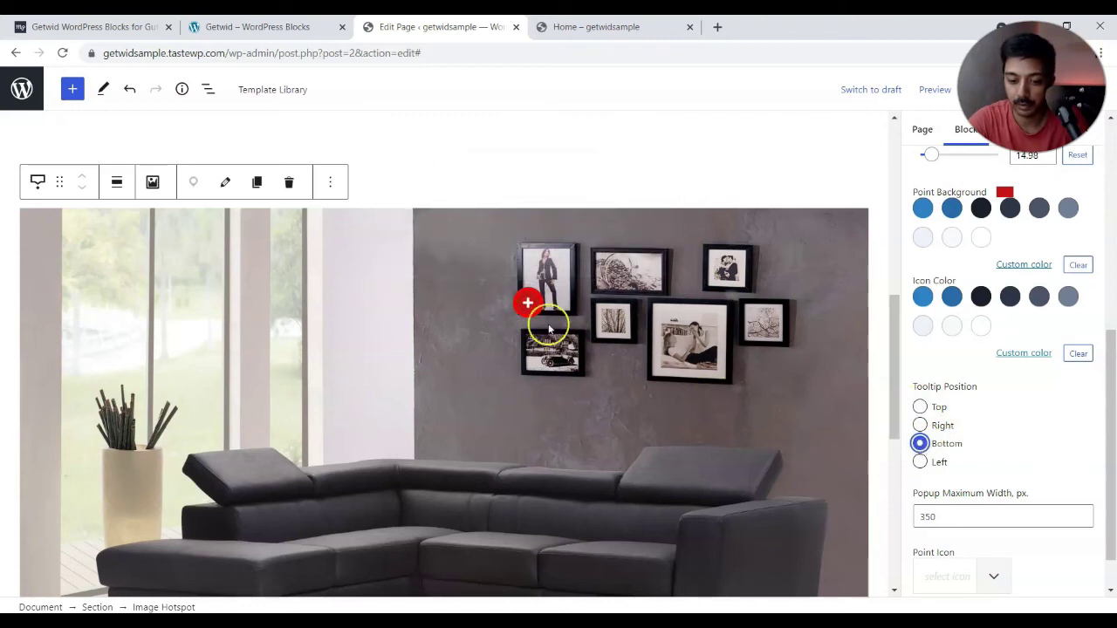
pyautogui.click(530, 304)
pyautogui.click(769, 325)
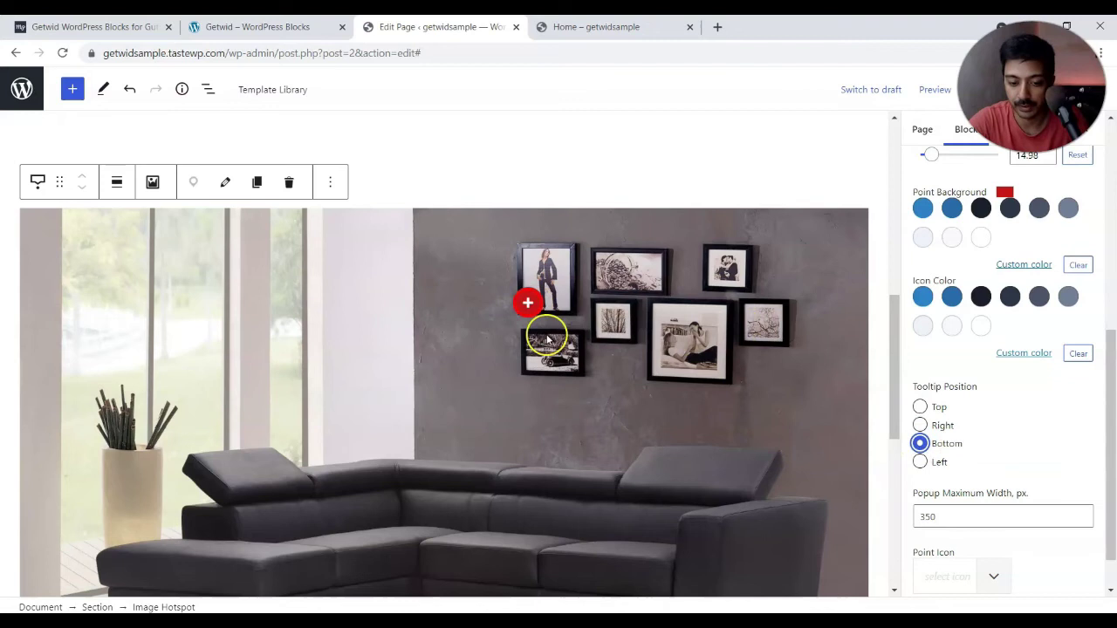
# - Try the Amazon icon as the Photo Frame point's icon, and clear the selection
pyautogui.scroll(-1, 611, 349)
pyautogui.scroll(-1, 1011, 456)
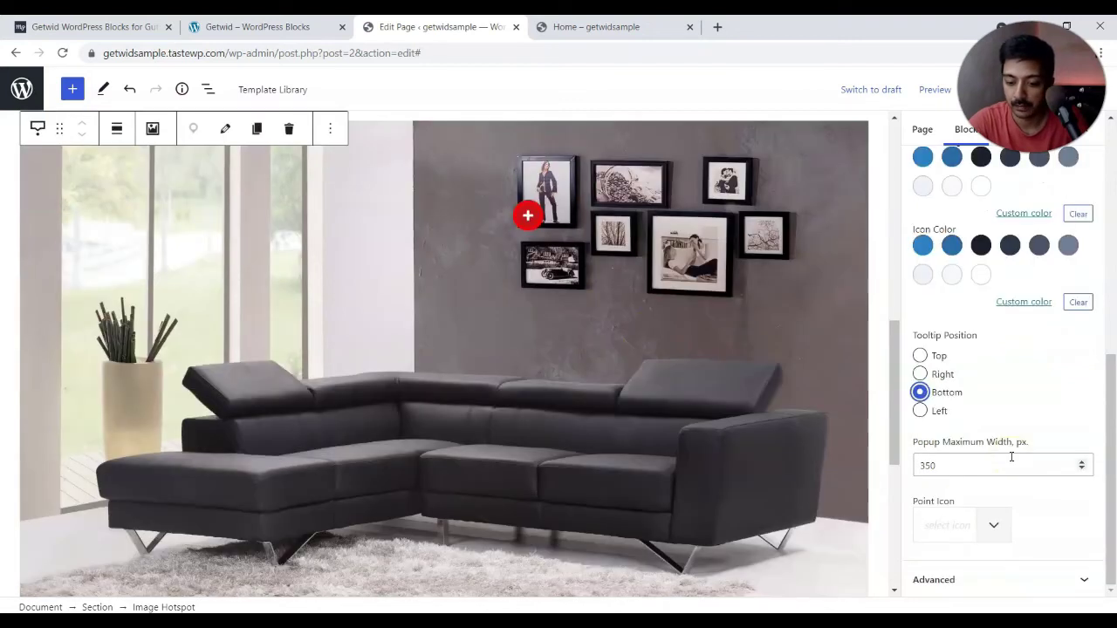
pyautogui.click(945, 527)
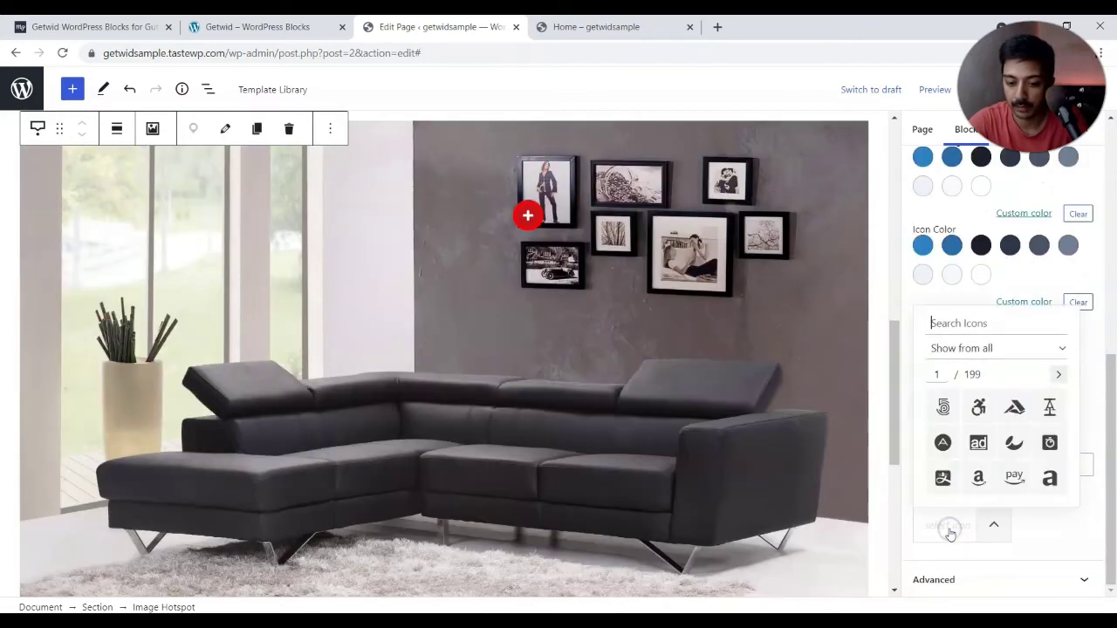
pyautogui.click(978, 478)
pyautogui.click(941, 527)
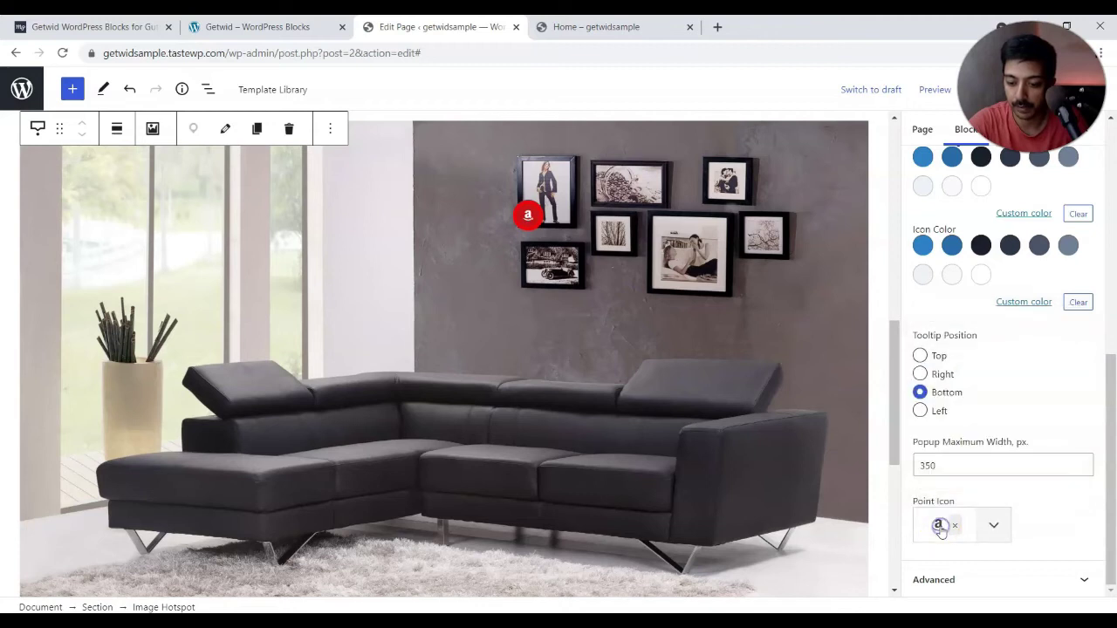
pyautogui.click(954, 529)
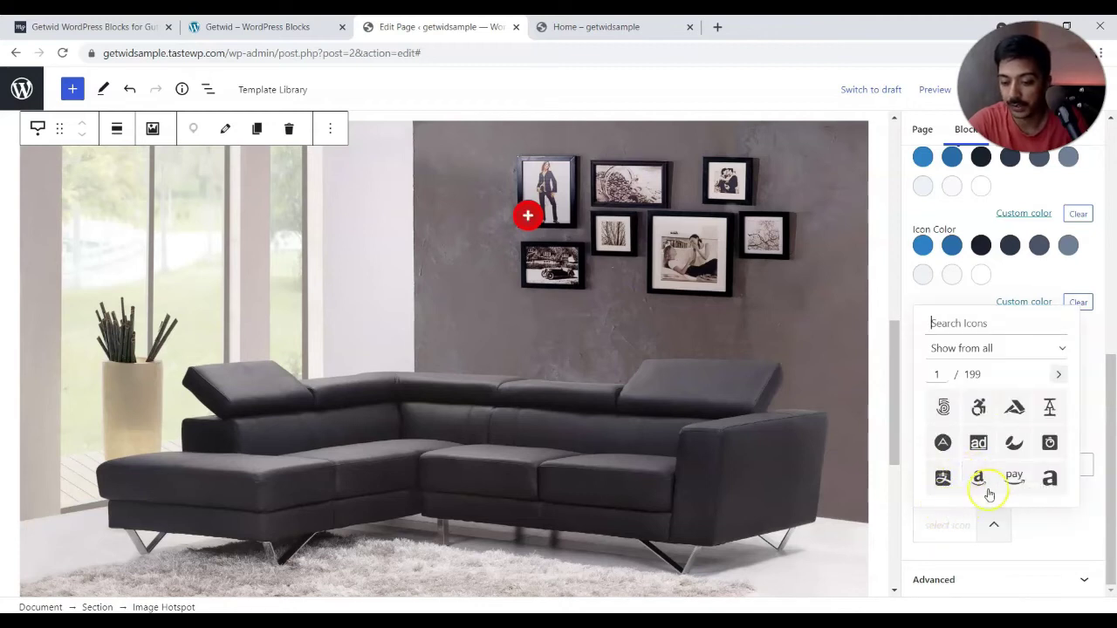
pyautogui.click(957, 524)
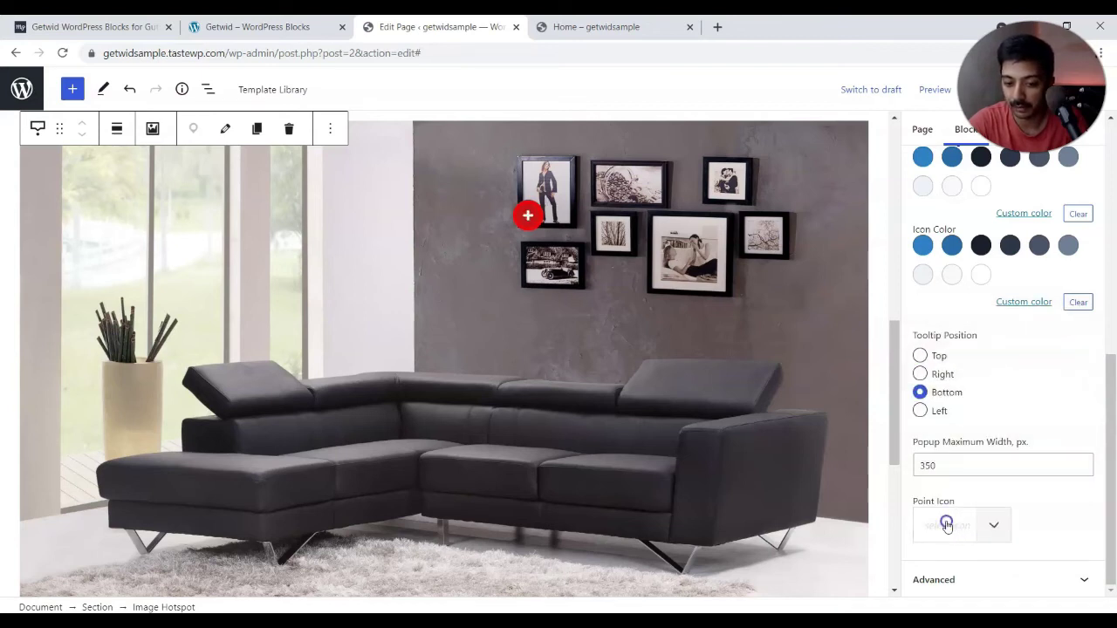
pyautogui.click(947, 524)
pyautogui.click(1042, 524)
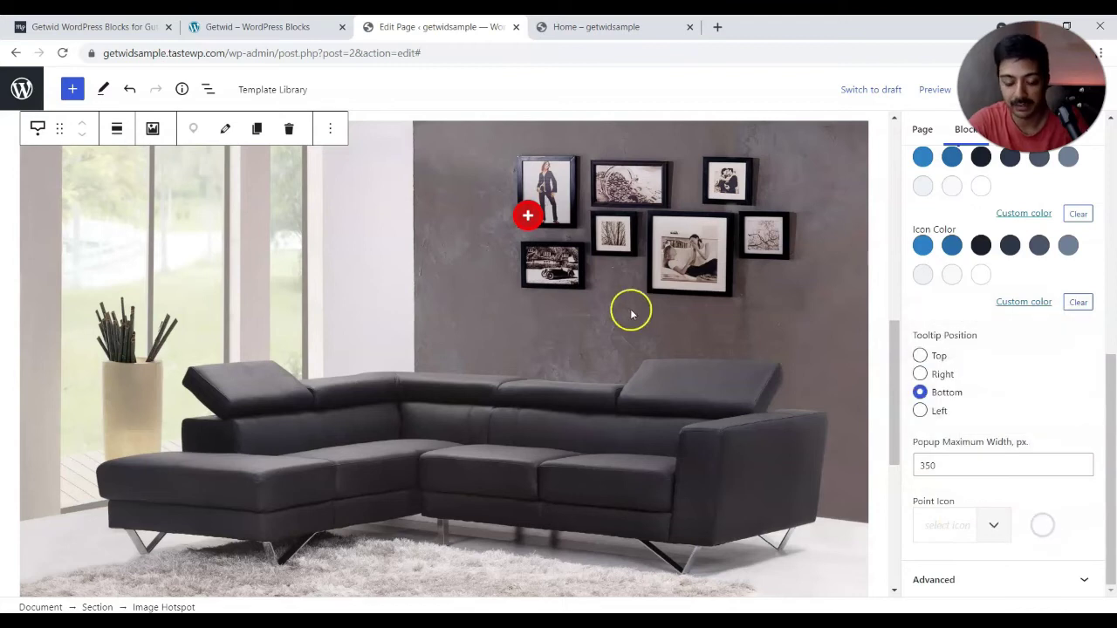
# - Drop a hotspot point on the couch's backrest near the vase, titled Couch, with the link # opening in a new tab
pyautogui.click(464, 312)
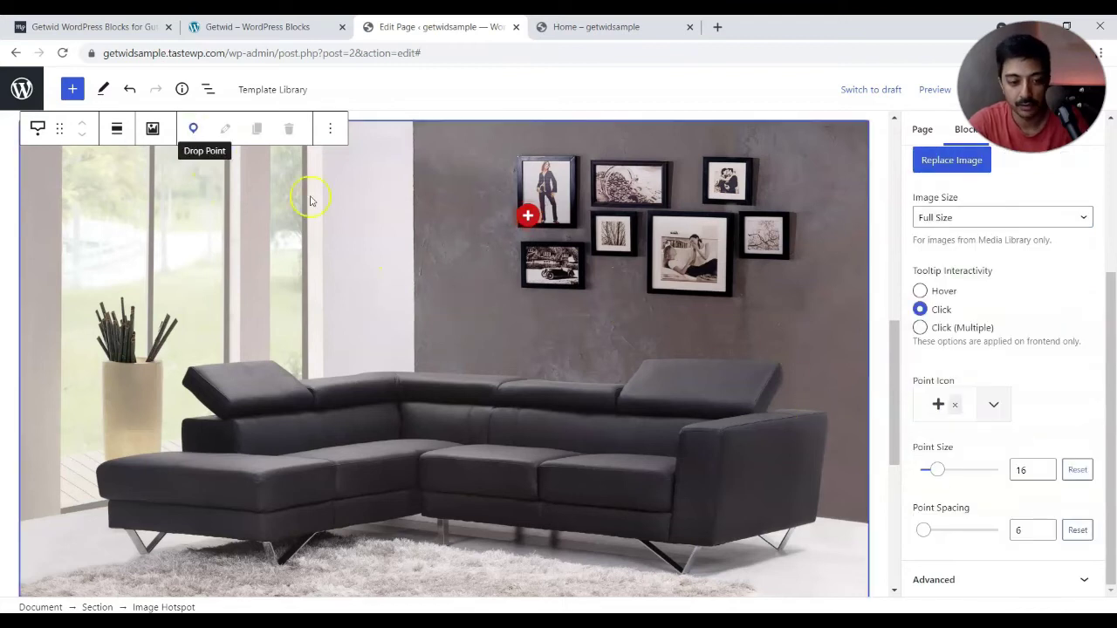
pyautogui.click(195, 129)
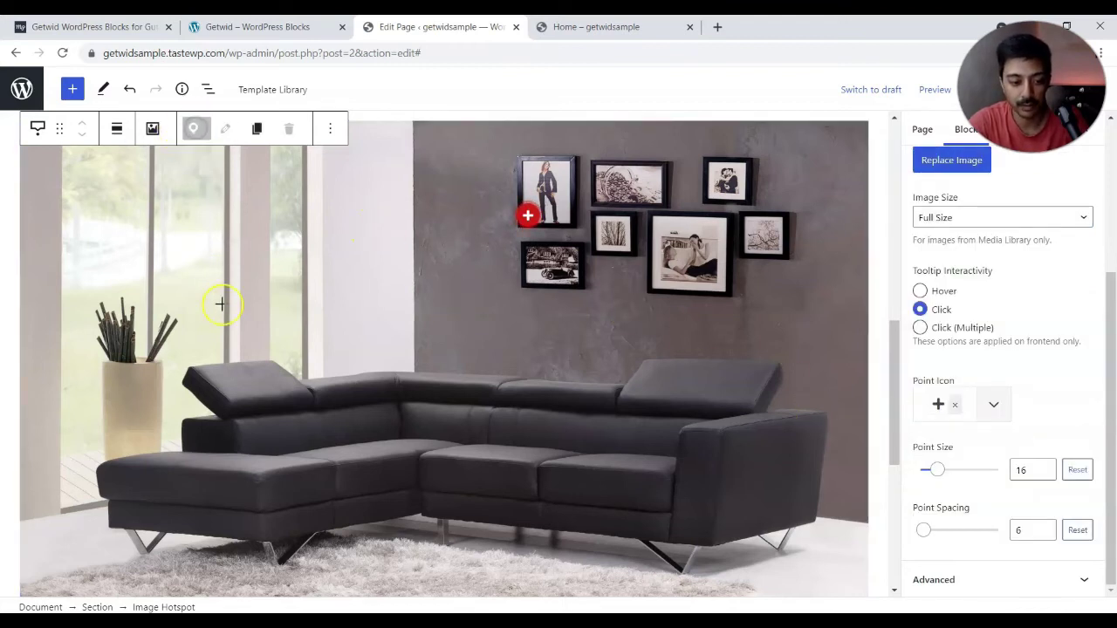
pyautogui.click(236, 394)
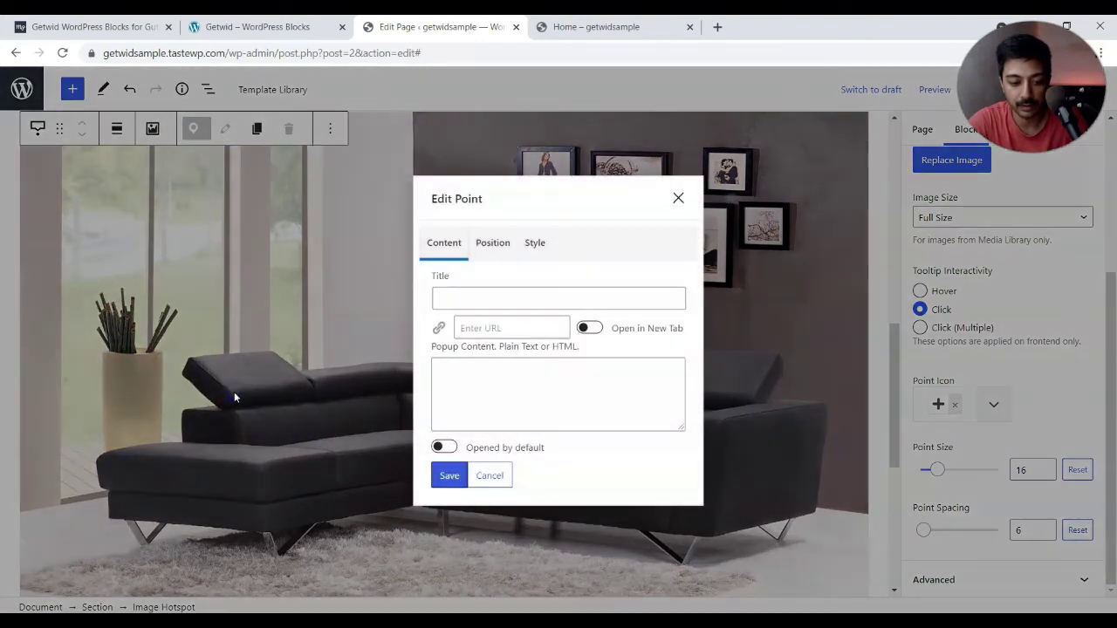
pyautogui.click(545, 299)
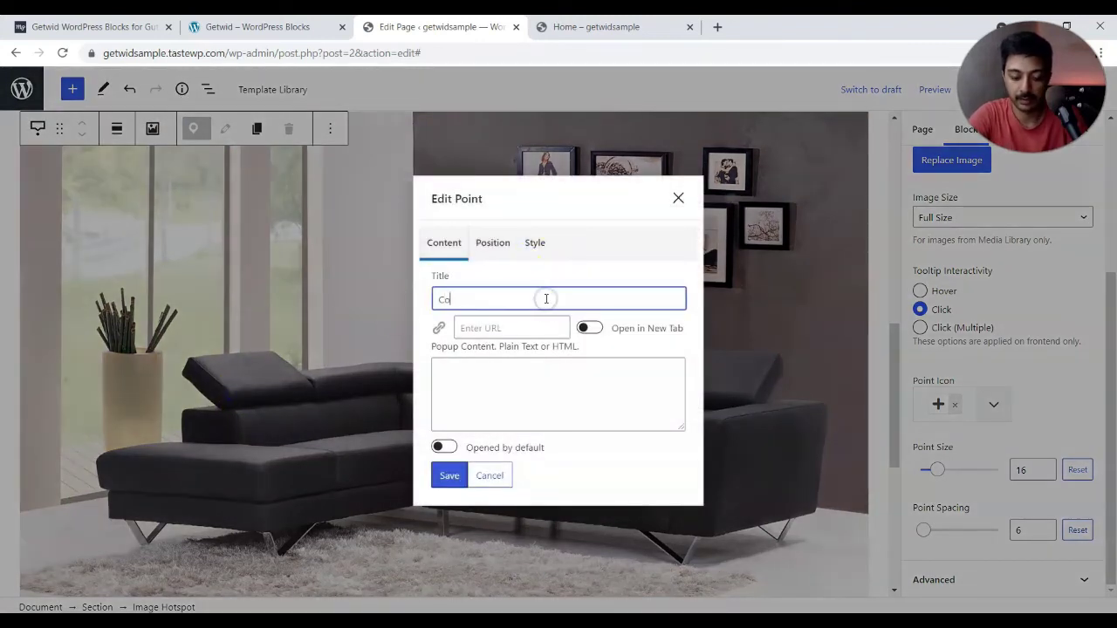
pyautogui.press('Tab')
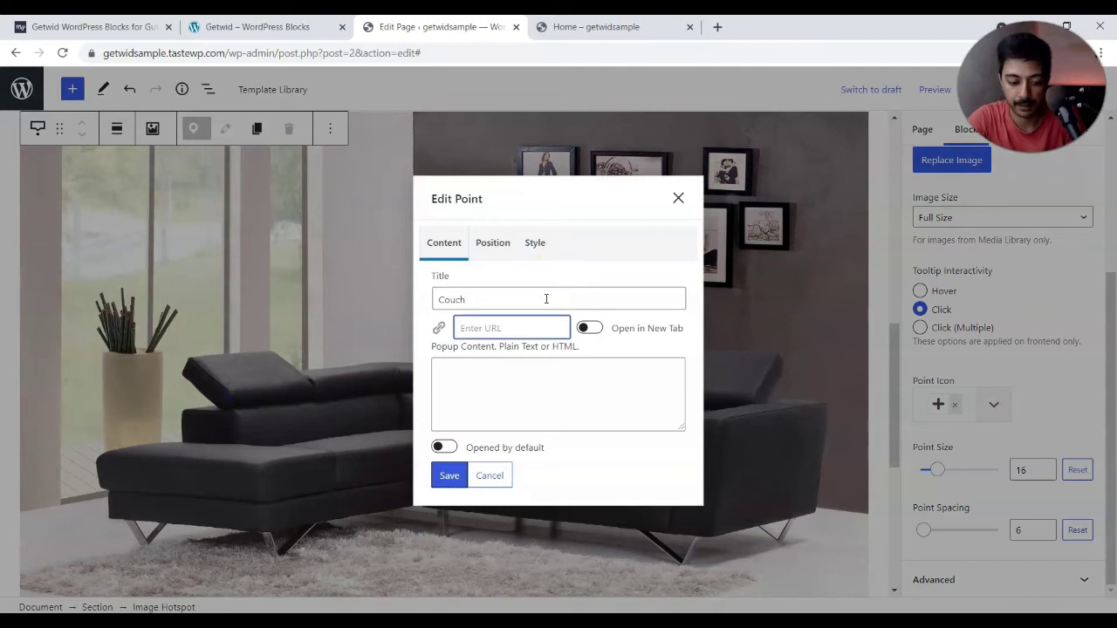
pyautogui.click(589, 328)
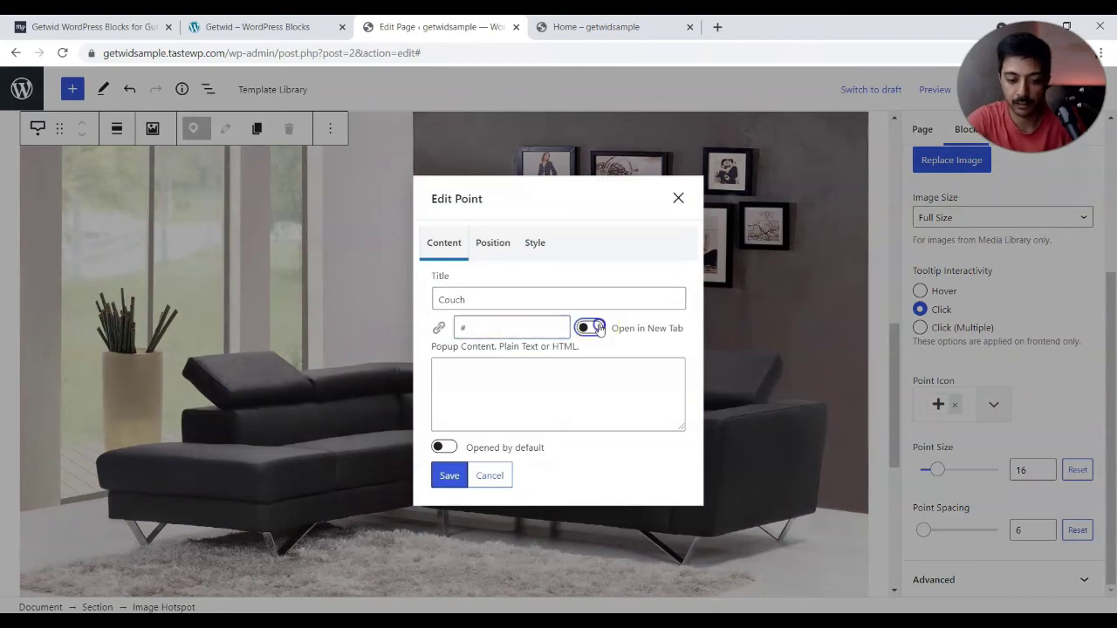
# - Fill the Couch popup with Lorem Ipsum text, trim it to end at "Lorem Ipsum has been the", and save the point
pyautogui.click(527, 382)
pyautogui.write("Lorem Ipsum is simply dummy text of the printing and typesetting industry. Lorem Ipsum has been the industry's standard dummy text ever since the 1500s, when an unknown printer took a galley of type and scrambled it to make a type specimen book. It has survived not only five centuries, but also the leap into electronic typesetting, remaining essentially unchanged. It was popularised in the 1960s with the release of Letraset sheets containing Lorem Ipsum passages, and more recently with desktop publishing software like Aldus PageMaker including versions of Lorem Ipsum.")
pyautogui.press('Return')
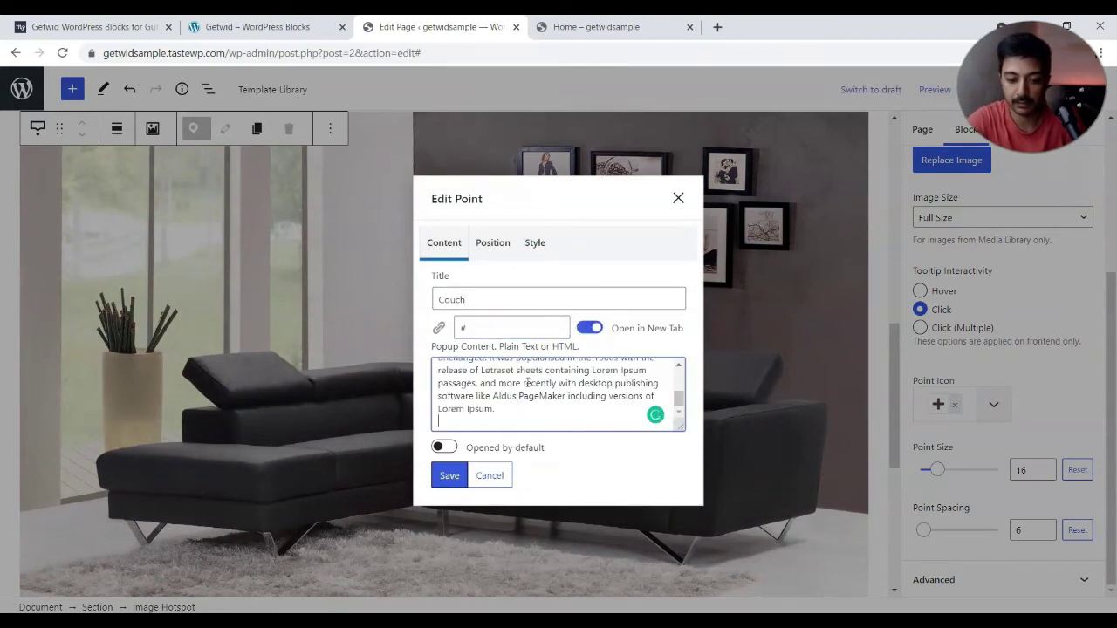
pyautogui.hotkey('shift', 'Up')
pyautogui.hotkey('shift', 'Up')
pyautogui.hotkey('shift', 'Up')
pyautogui.hotkey('shift', 'Up')
pyautogui.hotkey('shift', 'Up')
pyautogui.hotkey('shift', 'Up')
pyautogui.hotkey('shift', 'Up')
pyautogui.hotkey('shift', 'Up')
pyautogui.hotkey('shift', 'Up')
pyautogui.hotkey('shift', 'Up')
pyautogui.hotkey('shift', 'Up')
pyautogui.hotkey('shift', 'Up')
pyautogui.hotkey('shift', 'Down')
pyautogui.hotkey('shift', 'Down')
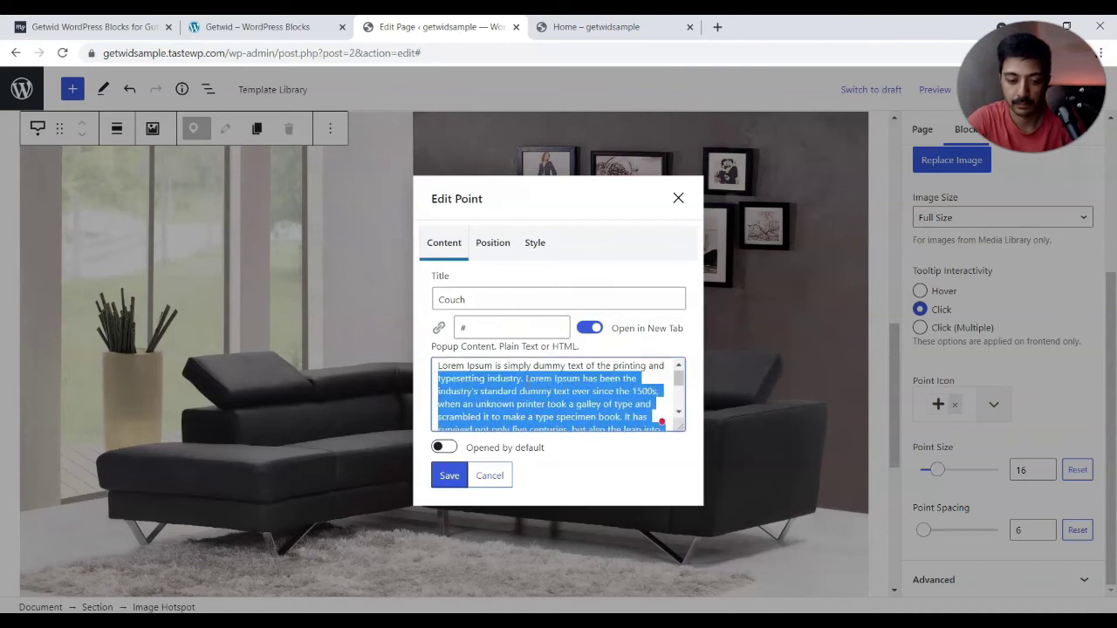
pyautogui.press('BackSpace')
pyautogui.click(451, 477)
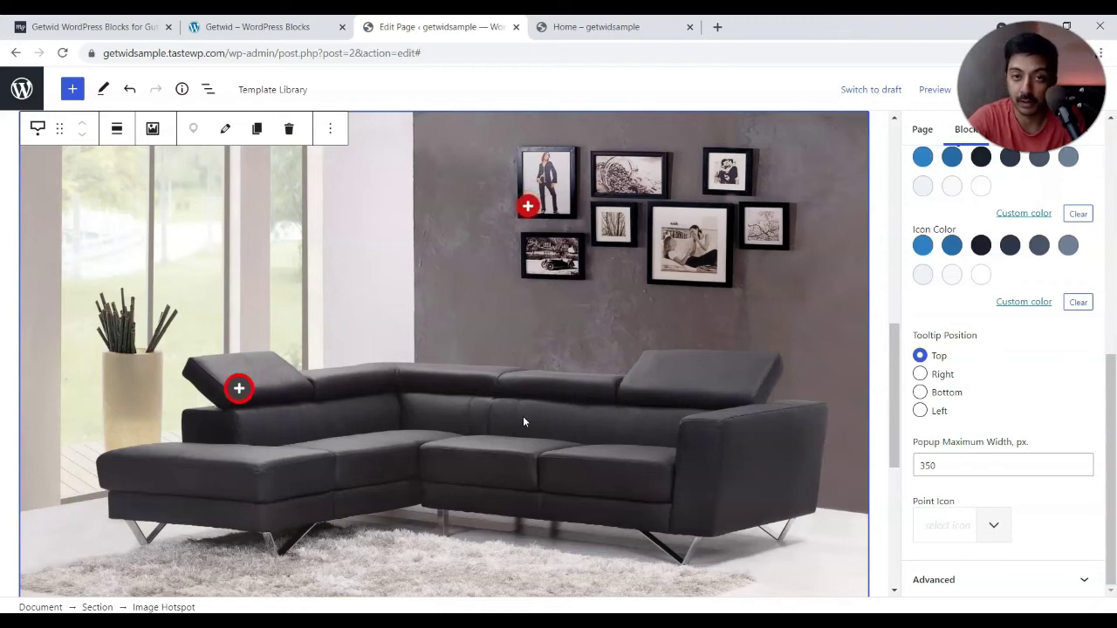
# - Preview the Photo Frame point's popup in the editor and update the page
pyautogui.click(397, 370)
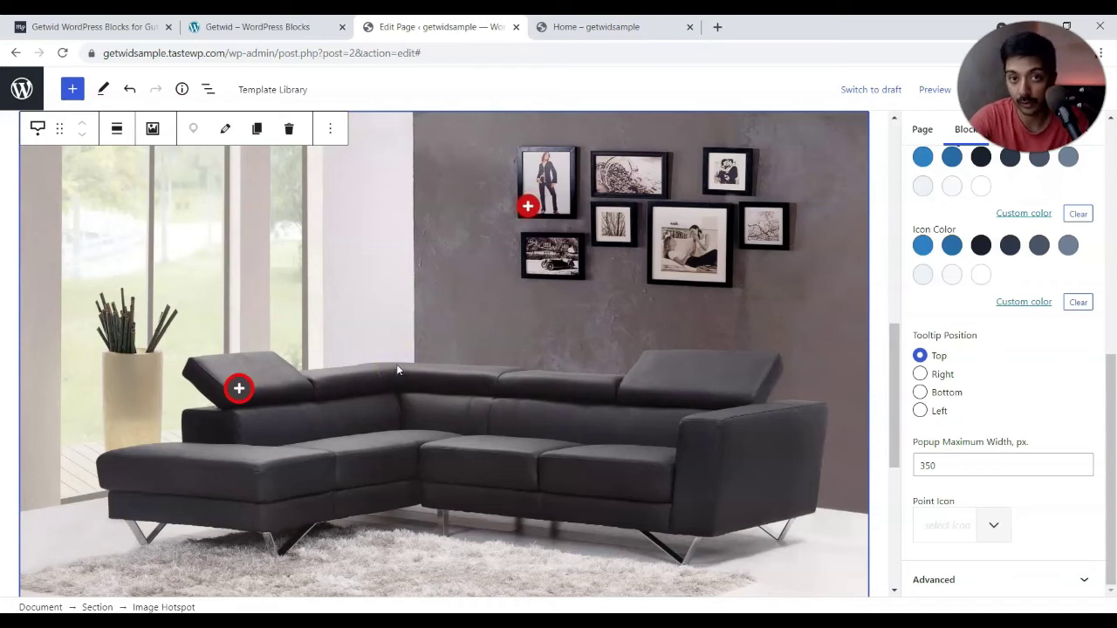
pyautogui.click(527, 210)
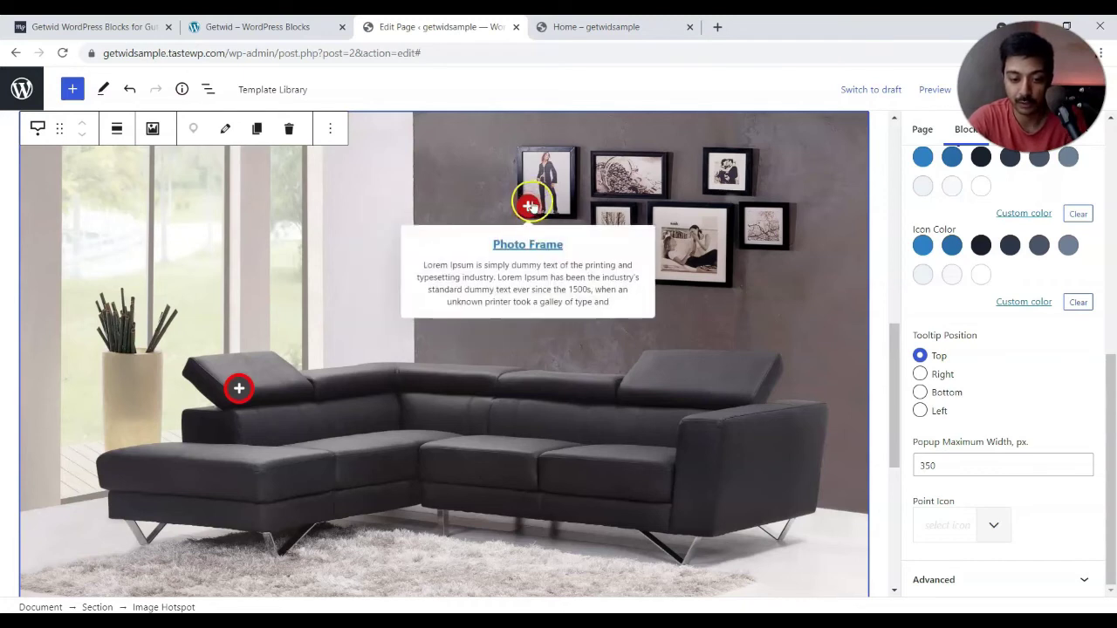
pyautogui.click(523, 251)
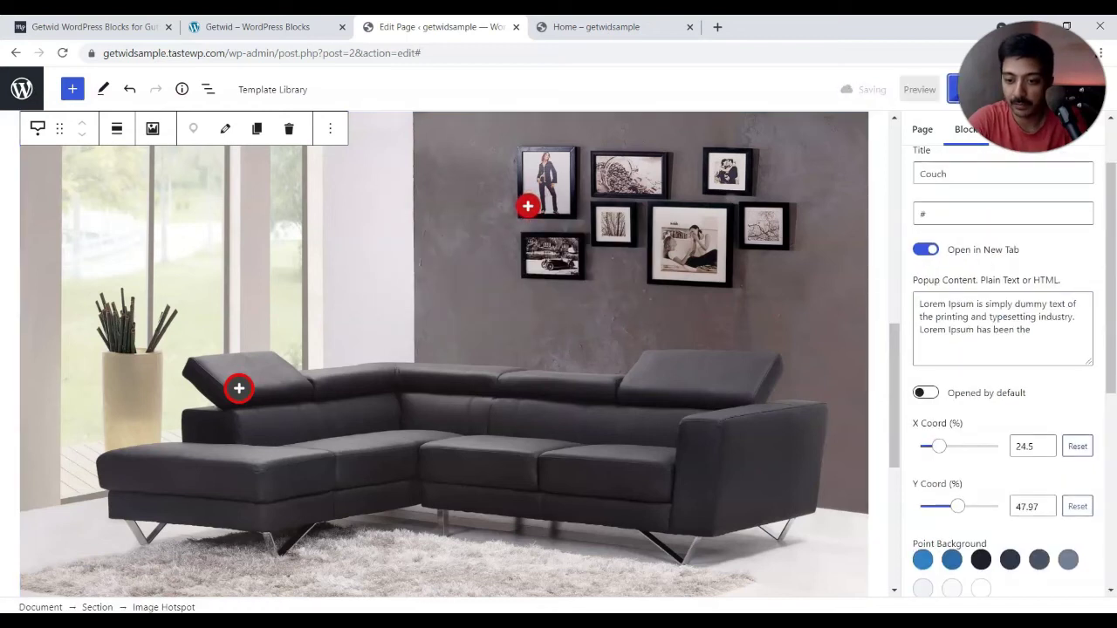
# - Reload the live Home page and test the Couch and Photo Frame hotspot popups on the image
pyautogui.click(596, 26)
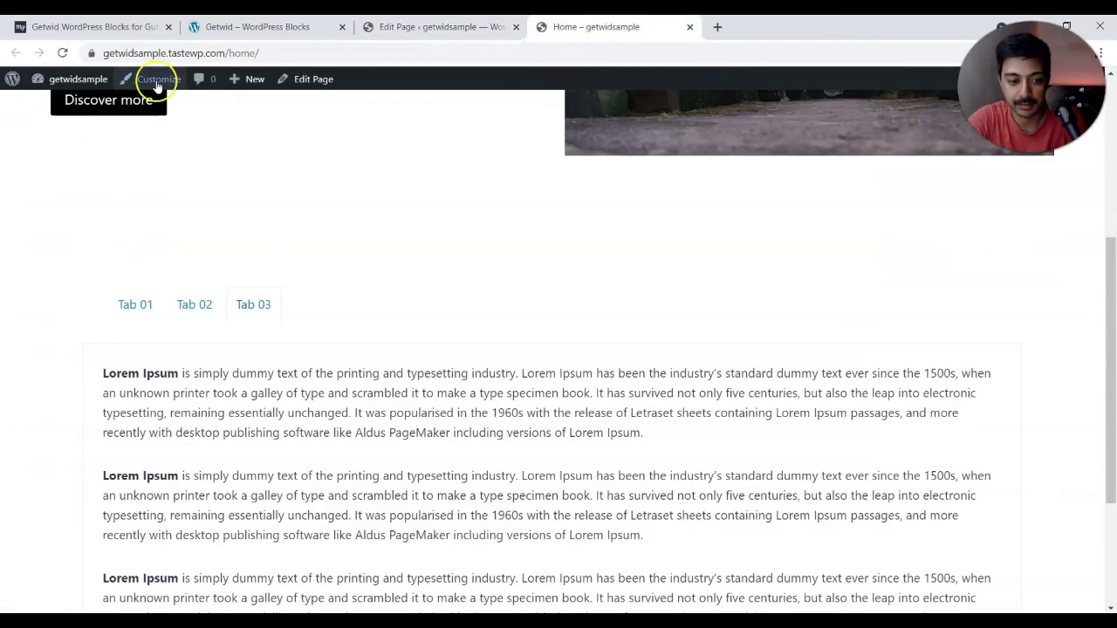
pyautogui.click(66, 53)
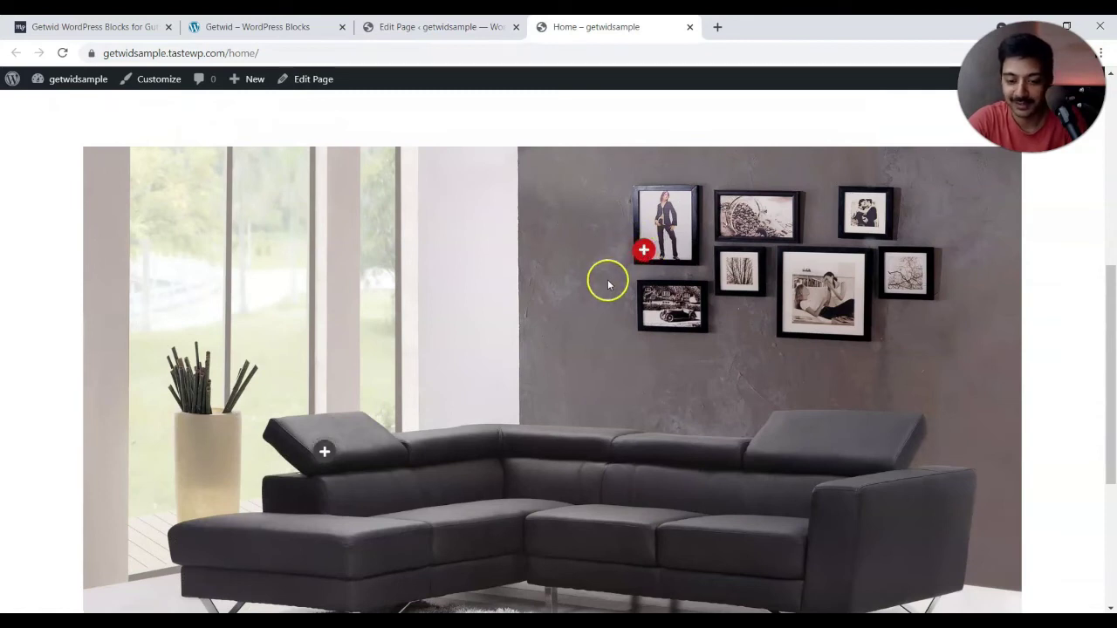
pyautogui.click(323, 454)
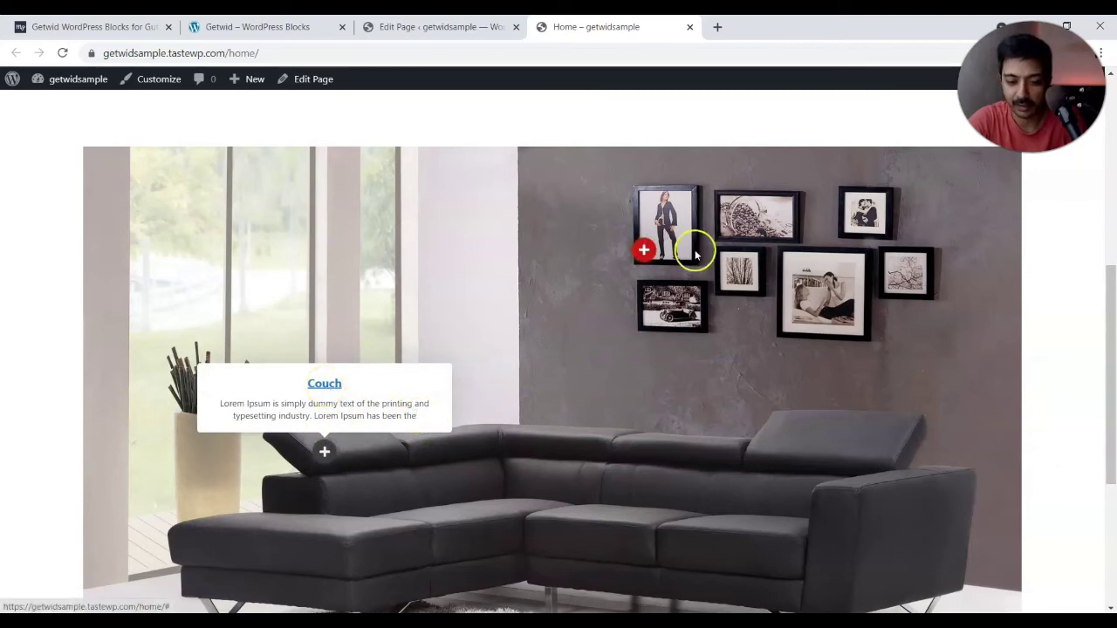
pyautogui.click(642, 247)
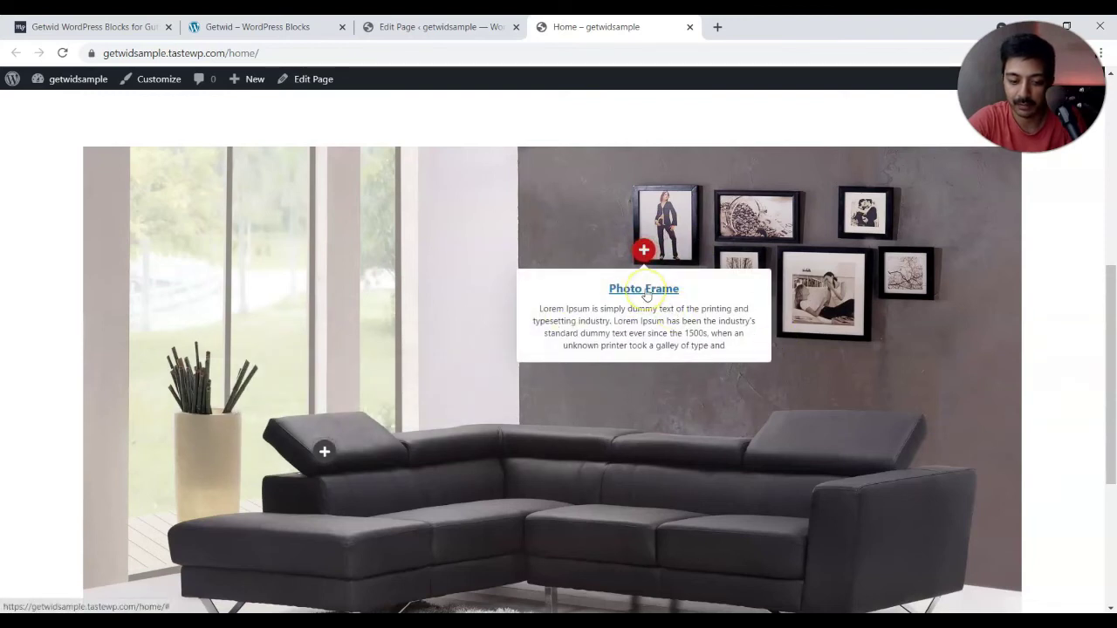
pyautogui.click(658, 292)
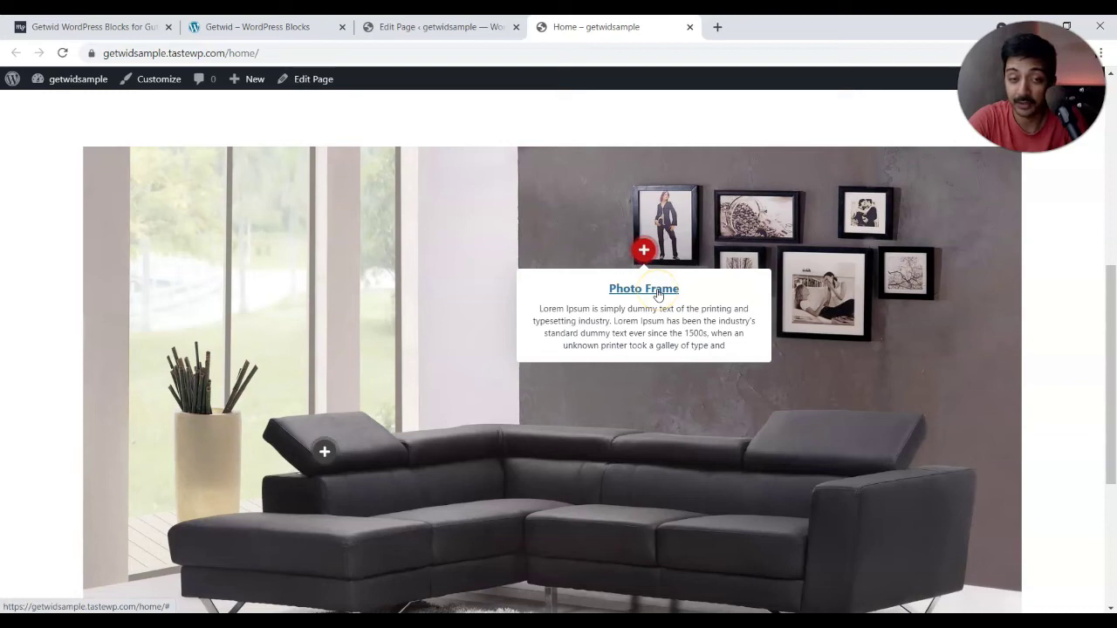
pyautogui.scroll(5, 678, 349)
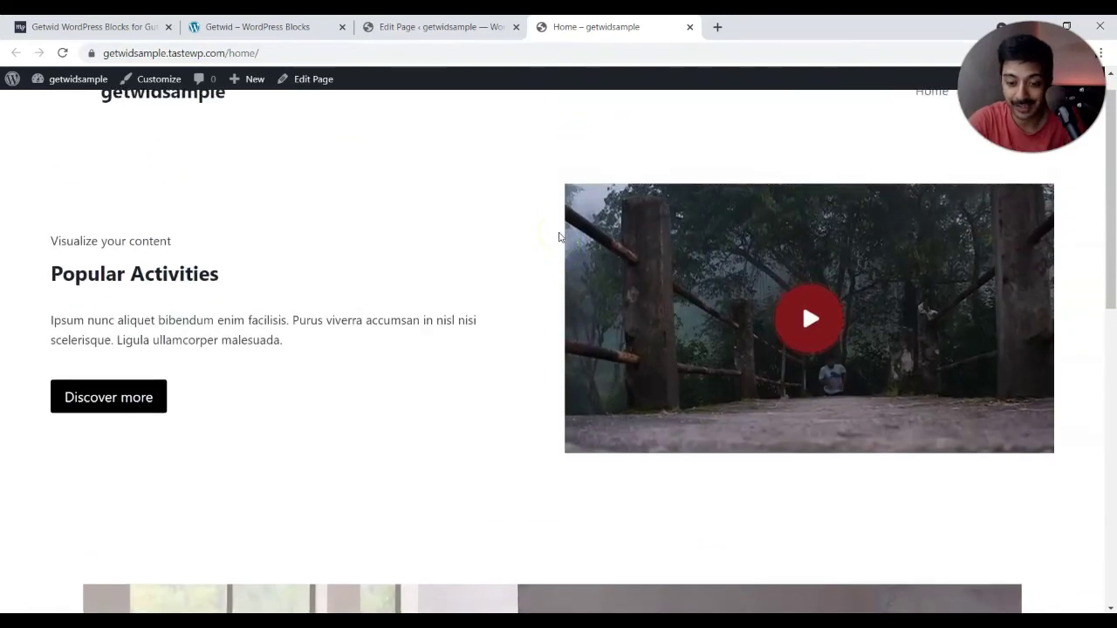
pyautogui.scroll(-5, 735, 317)
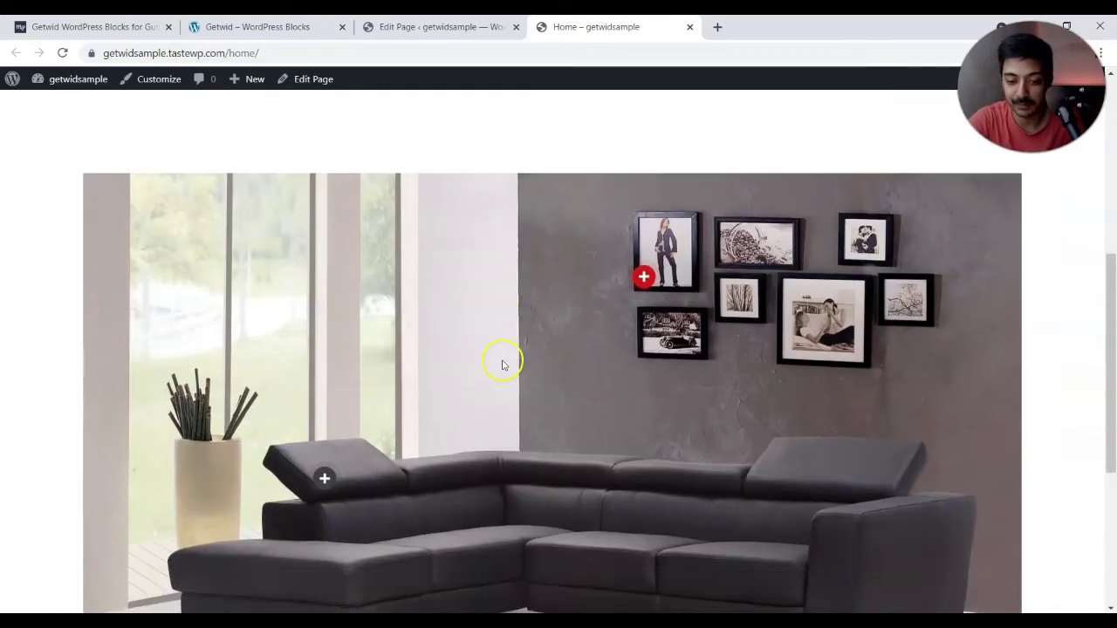
# - Return to the page editor and look through the Getwid Blocks available in the block inserter, from Section to Table of Contents
pyautogui.click(418, 26)
pyautogui.scroll(-1, 88, 351)
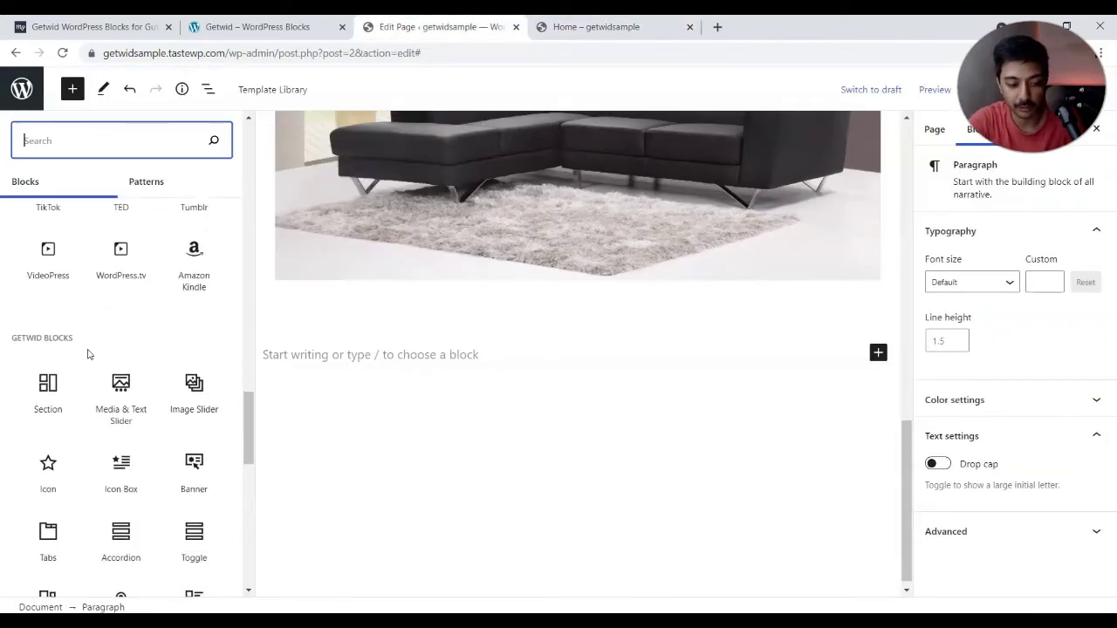
pyautogui.moveTo(111, 387)
pyautogui.moveTo(188, 397)
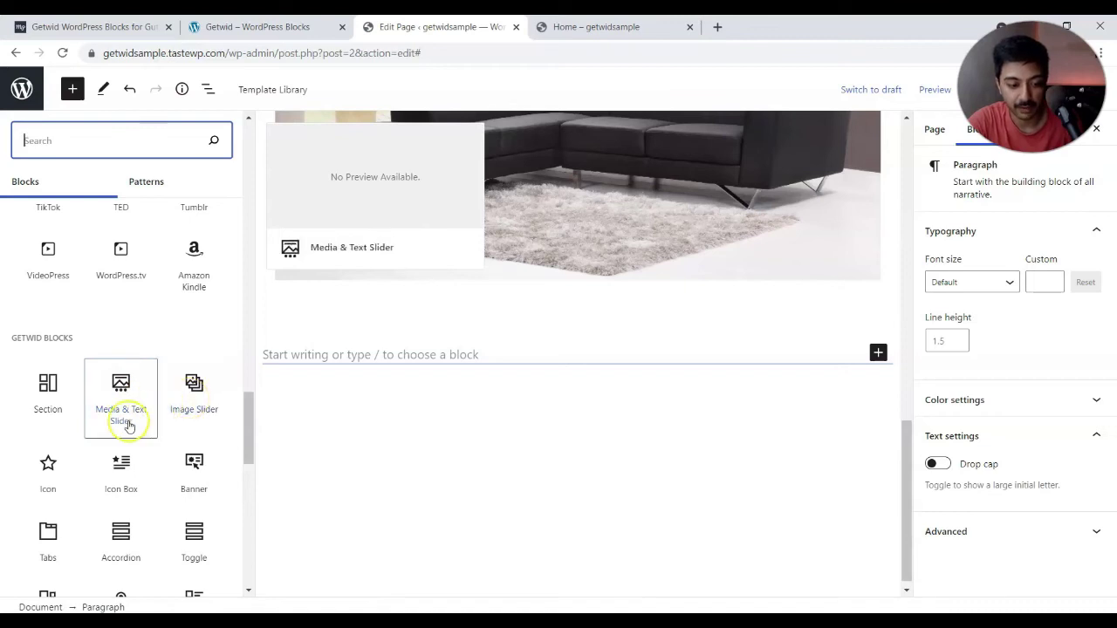
pyautogui.moveTo(123, 475)
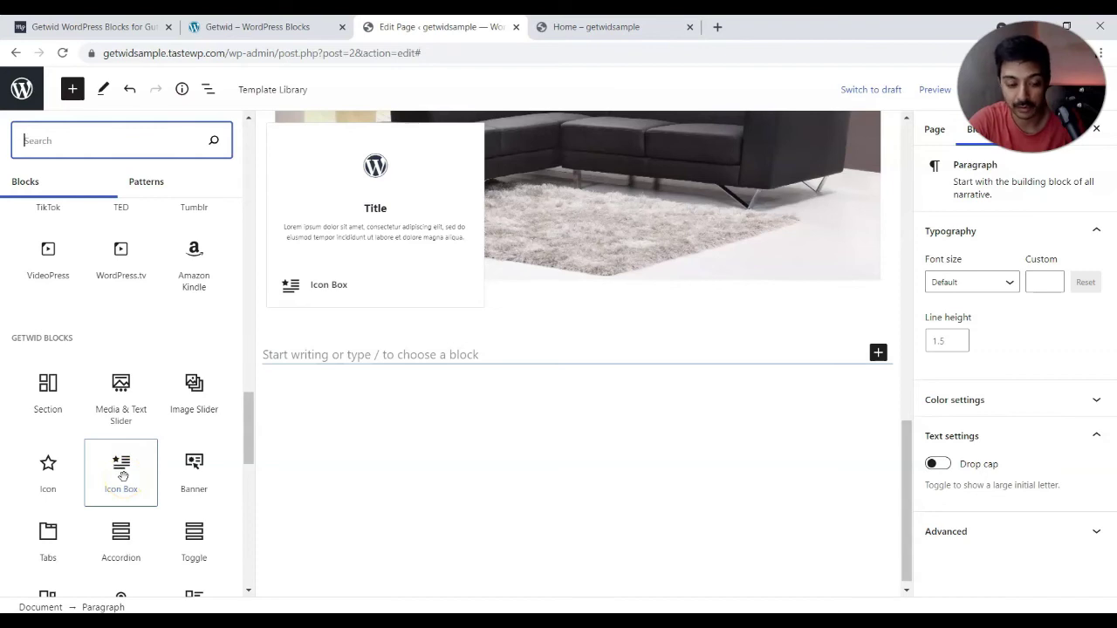
pyautogui.scroll(-5, 122, 476)
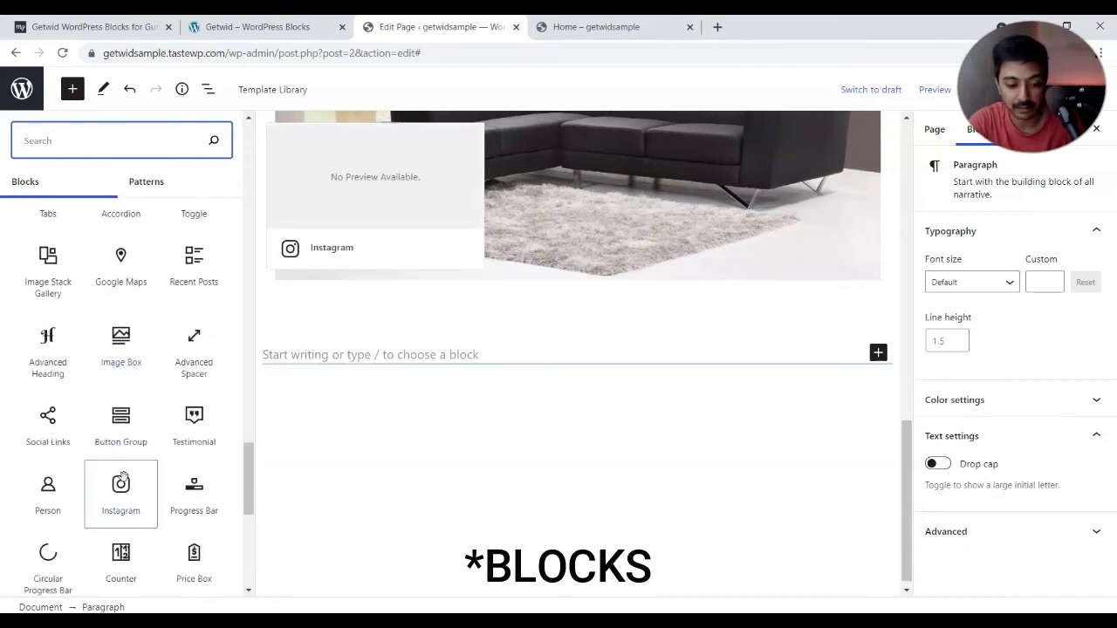
pyautogui.scroll(-2, 122, 477)
pyautogui.scroll(-4, 117, 466)
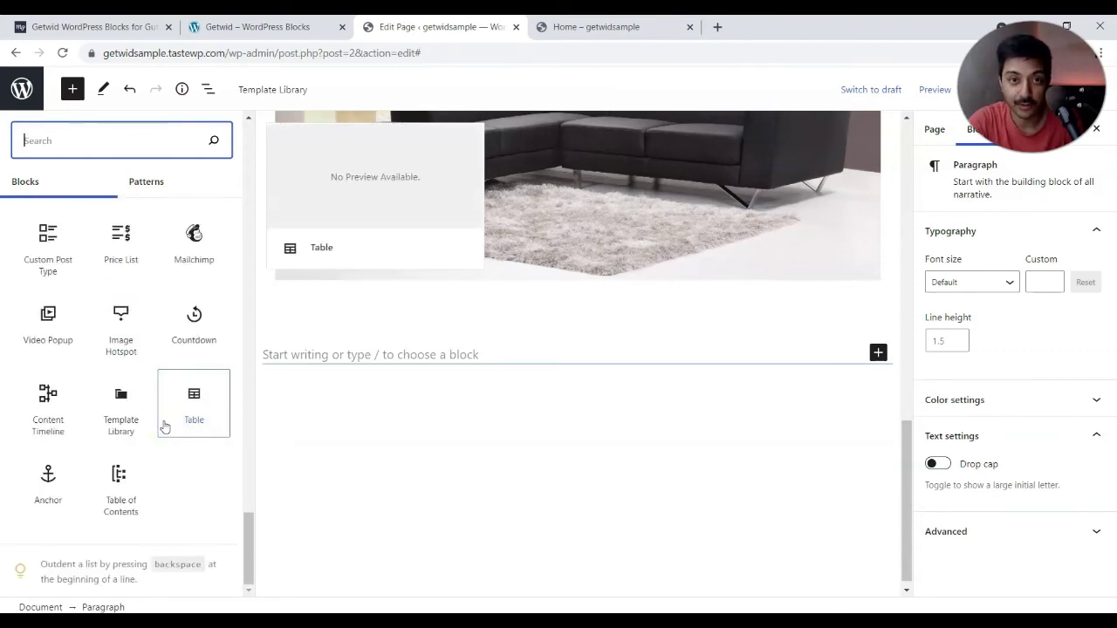
pyautogui.moveTo(133, 344)
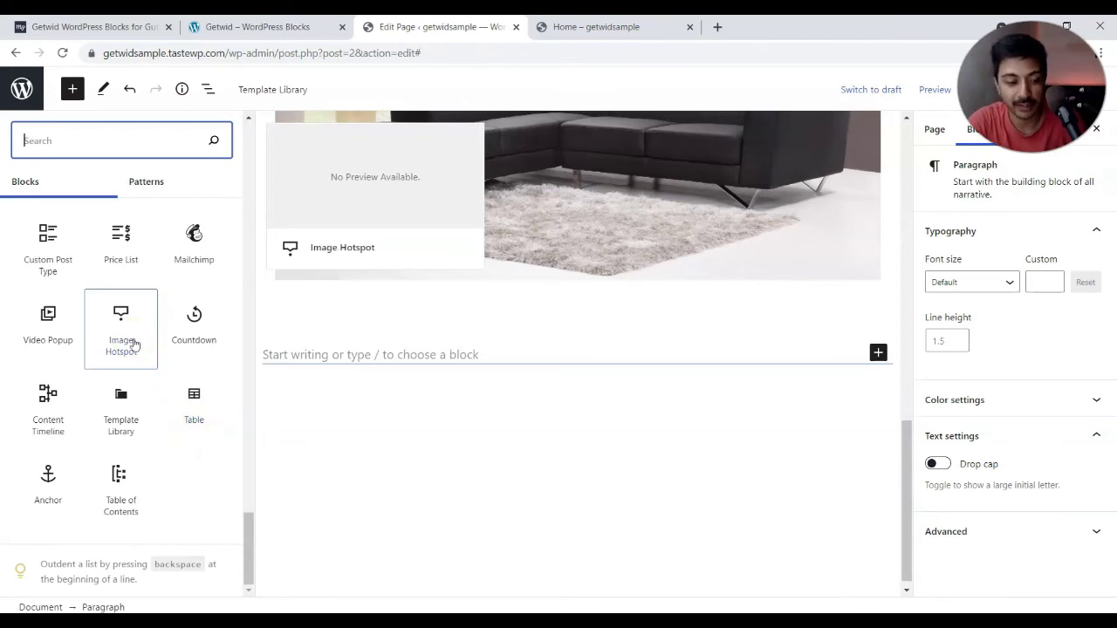
pyautogui.scroll(1, 100, 341)
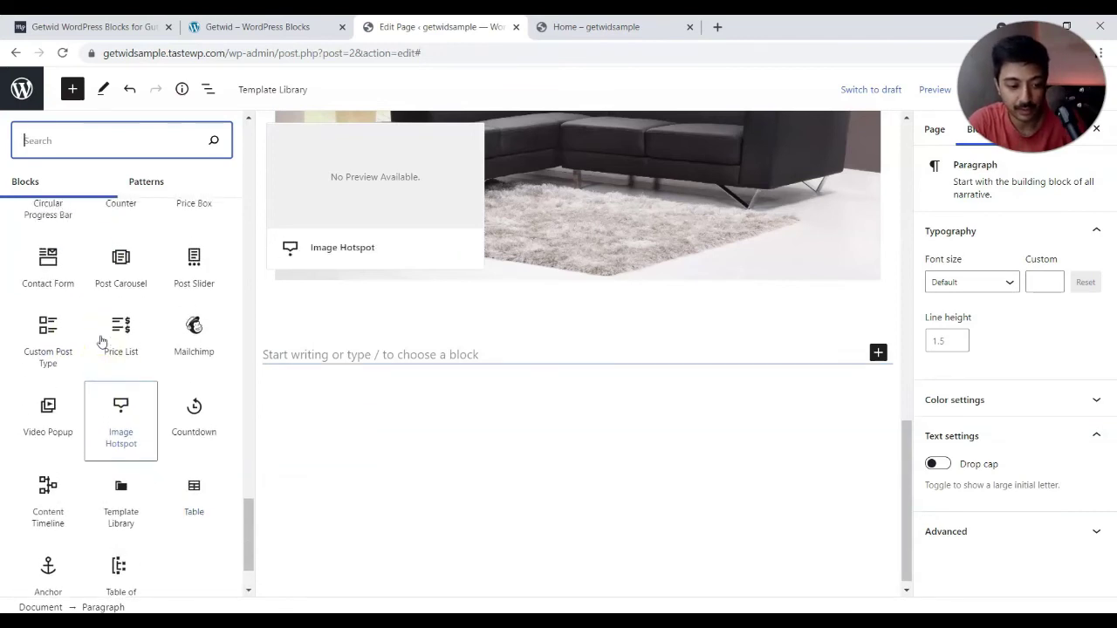
pyautogui.scroll(1, 101, 340)
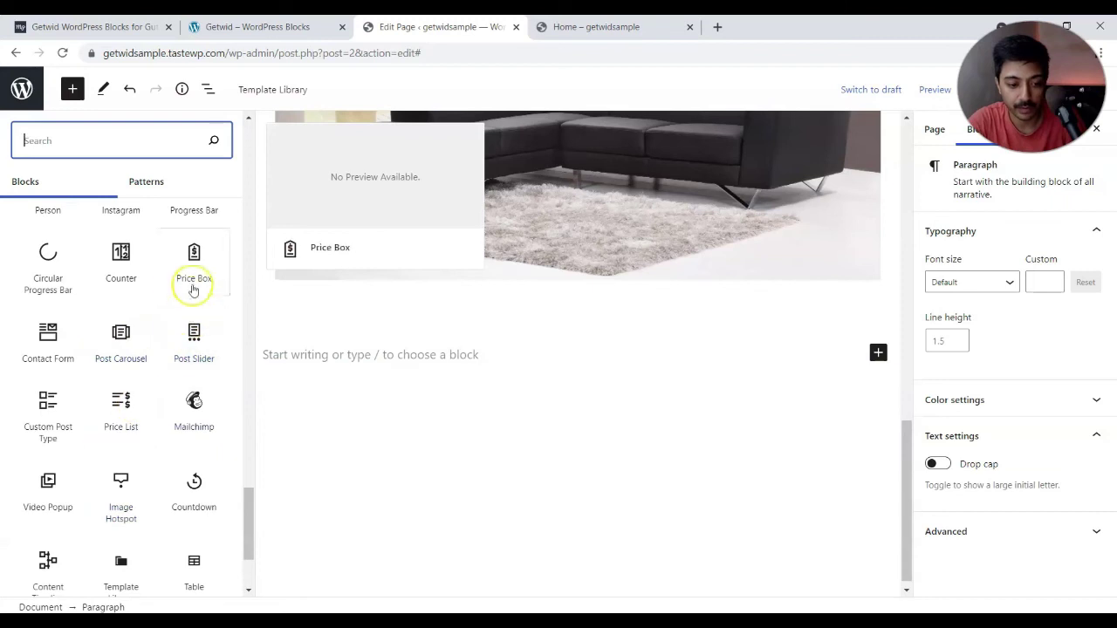
# - Insert a Section block below the hotspot image, using the third preset layout
pyautogui.click(314, 353)
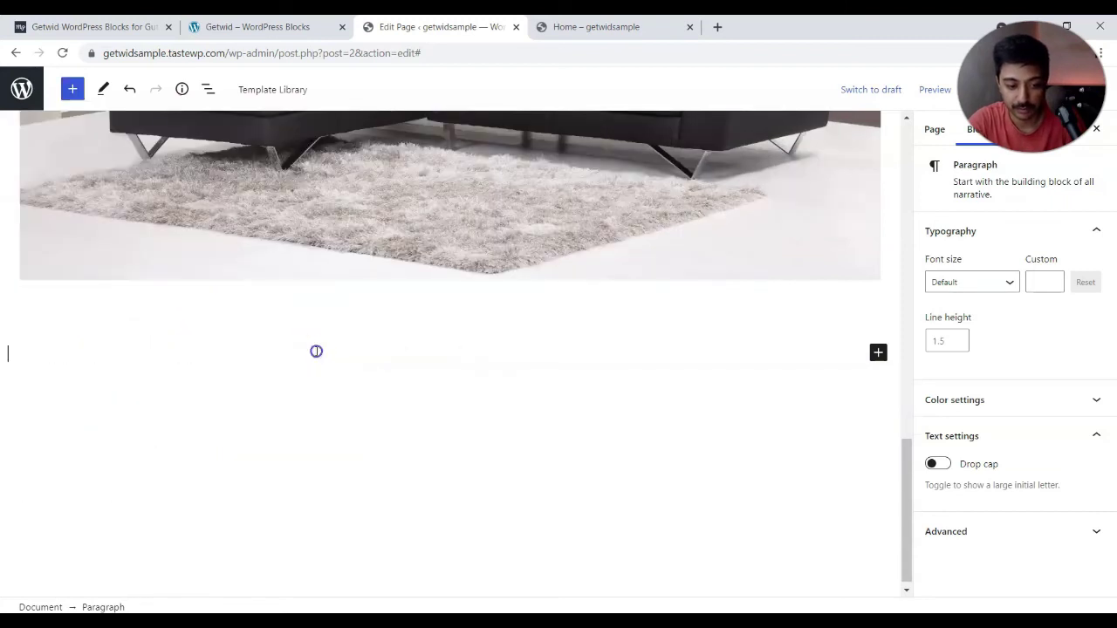
pyautogui.write('/sec')
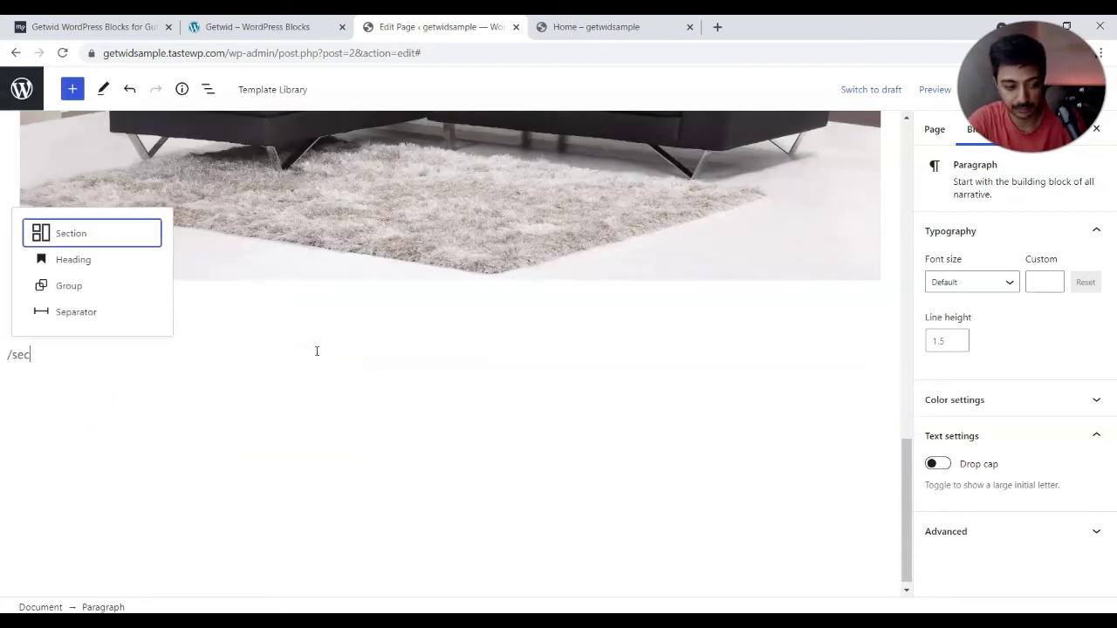
pyautogui.press('Return')
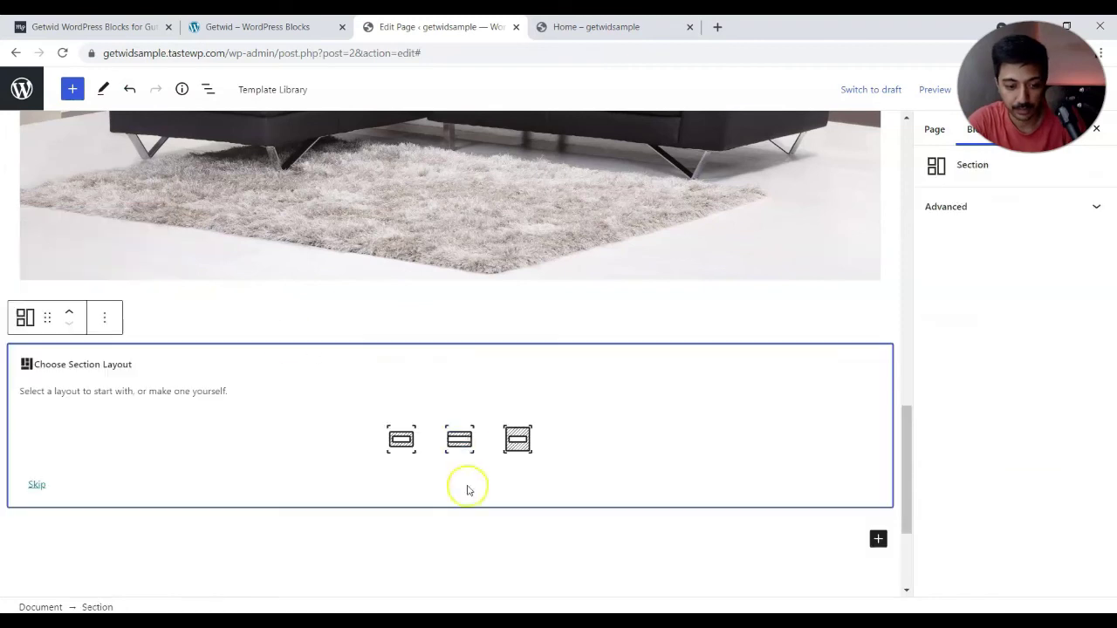
pyautogui.click(519, 442)
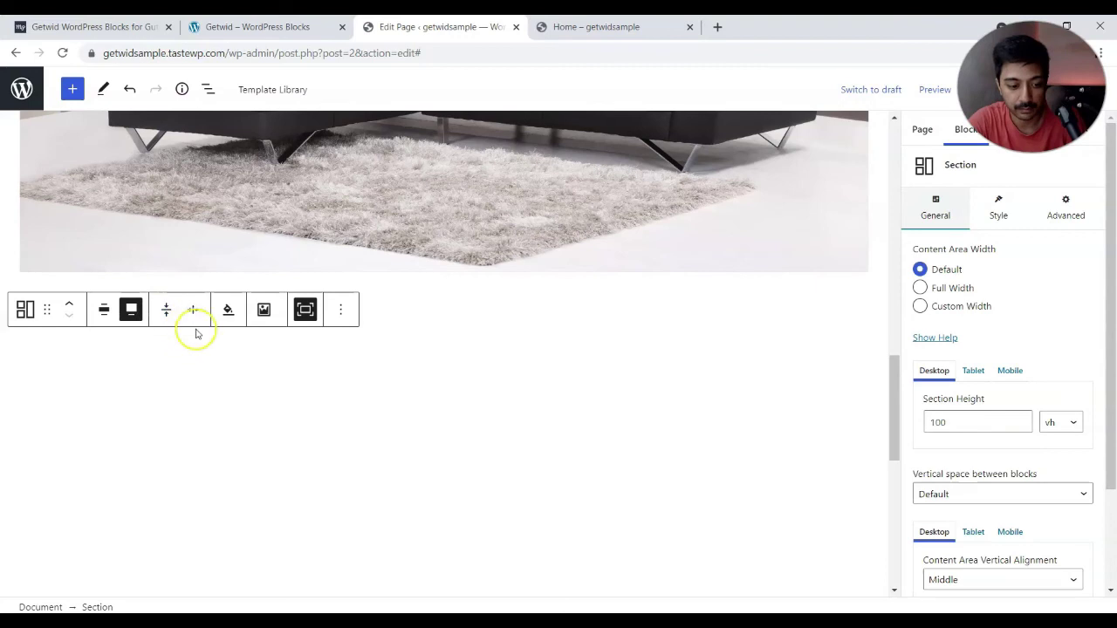
# - Add a Columns block with three equal columns inside the new section
pyautogui.scroll(-2, 443, 459)
pyautogui.click(442, 460)
pyautogui.write('col')
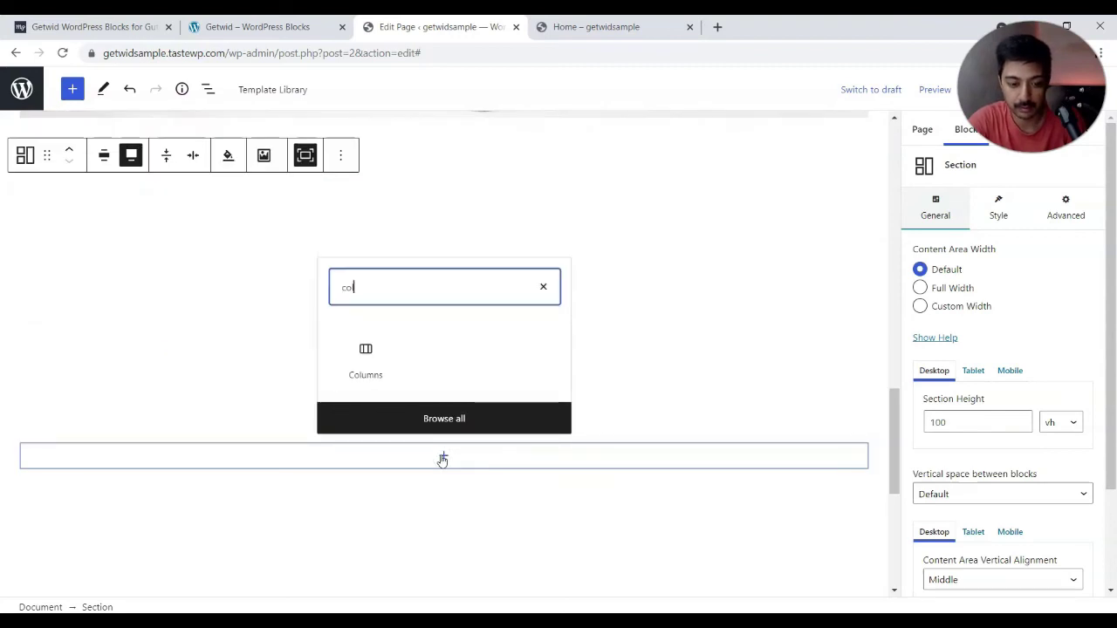
pyautogui.click(369, 365)
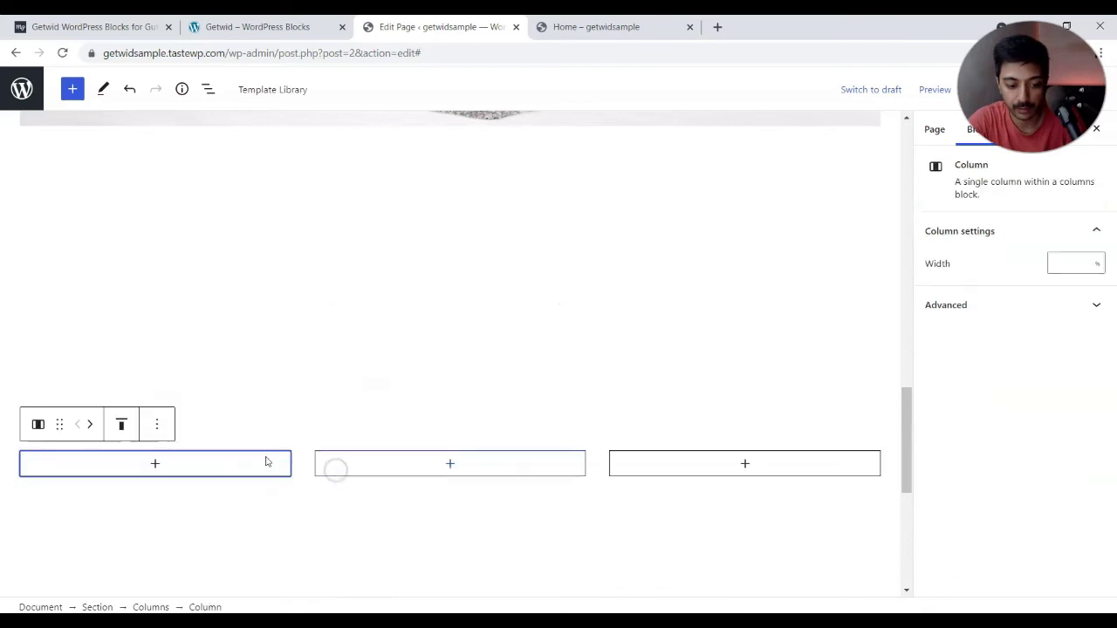
# - Add a Price Box block to the first column and title it "PRICE SECTION 1"
pyautogui.click(155, 463)
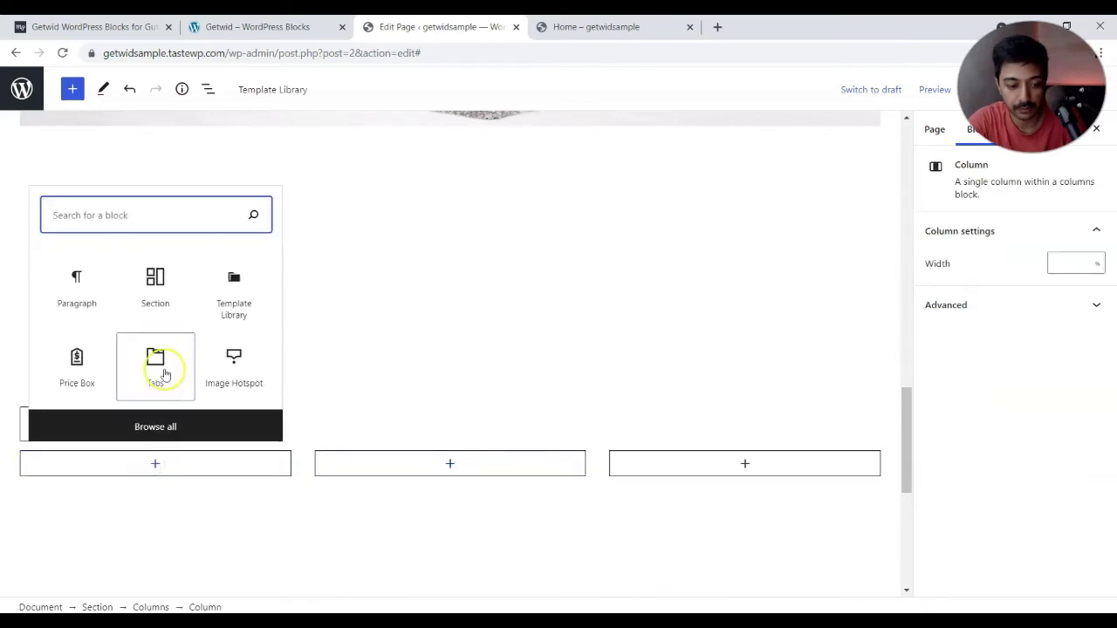
pyautogui.click(79, 367)
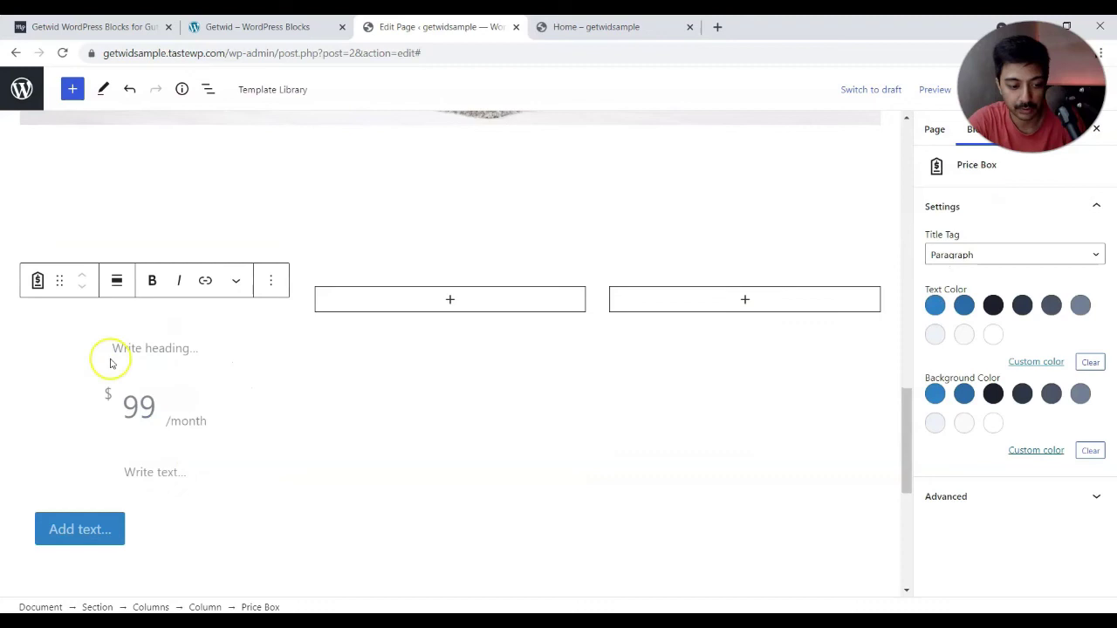
pyautogui.write('PRI')
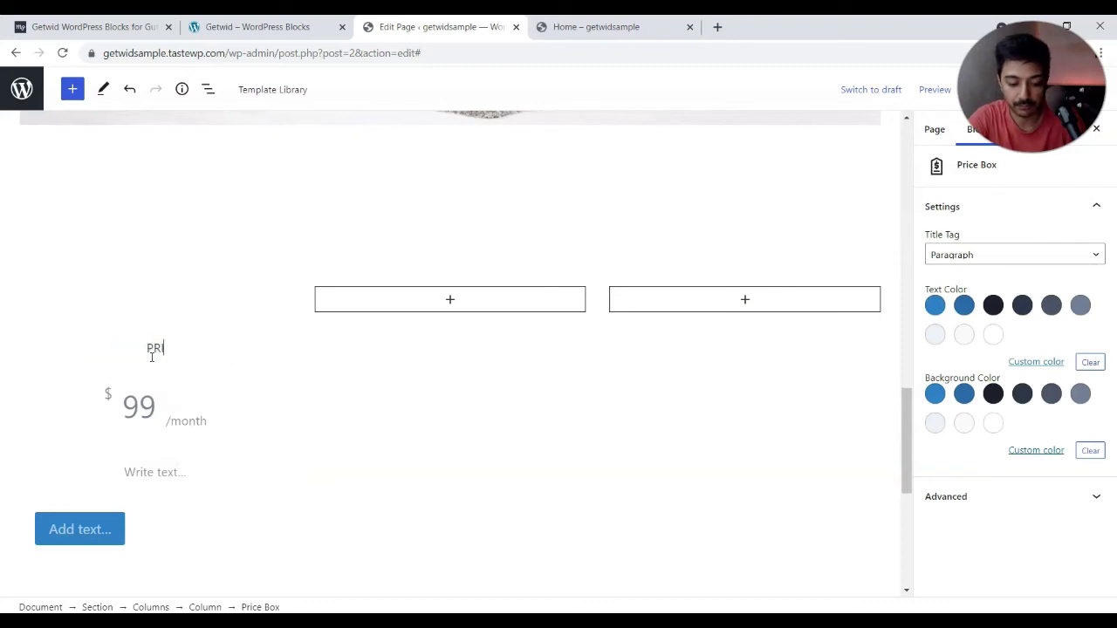
pyautogui.write('CE SECTION !')
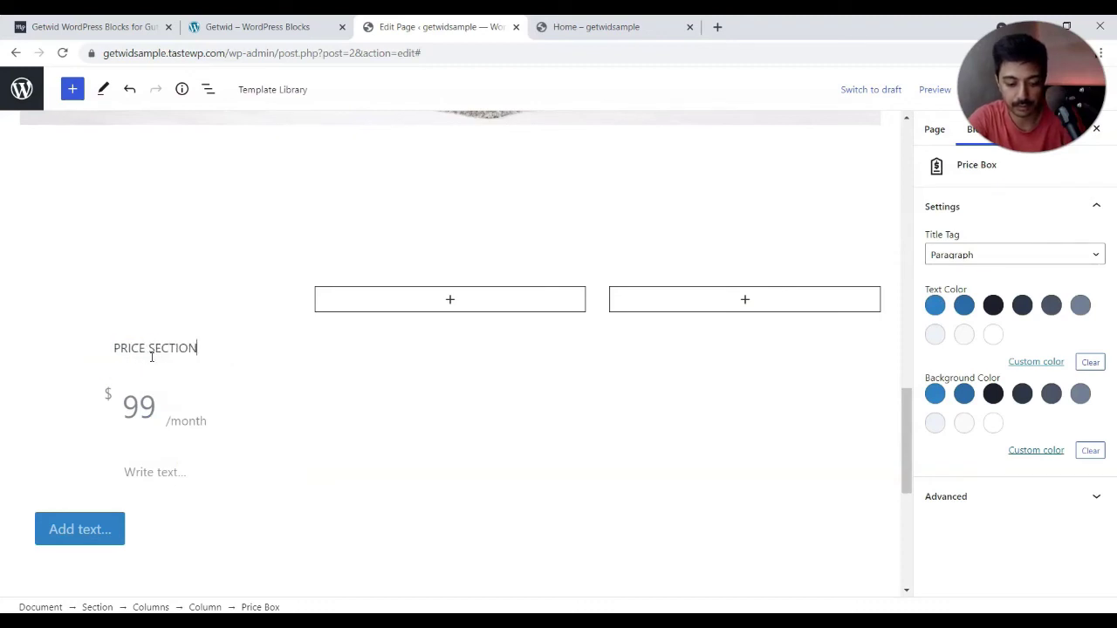
pyautogui.click(161, 356)
pyautogui.press('BackSpace')
pyautogui.write('1')
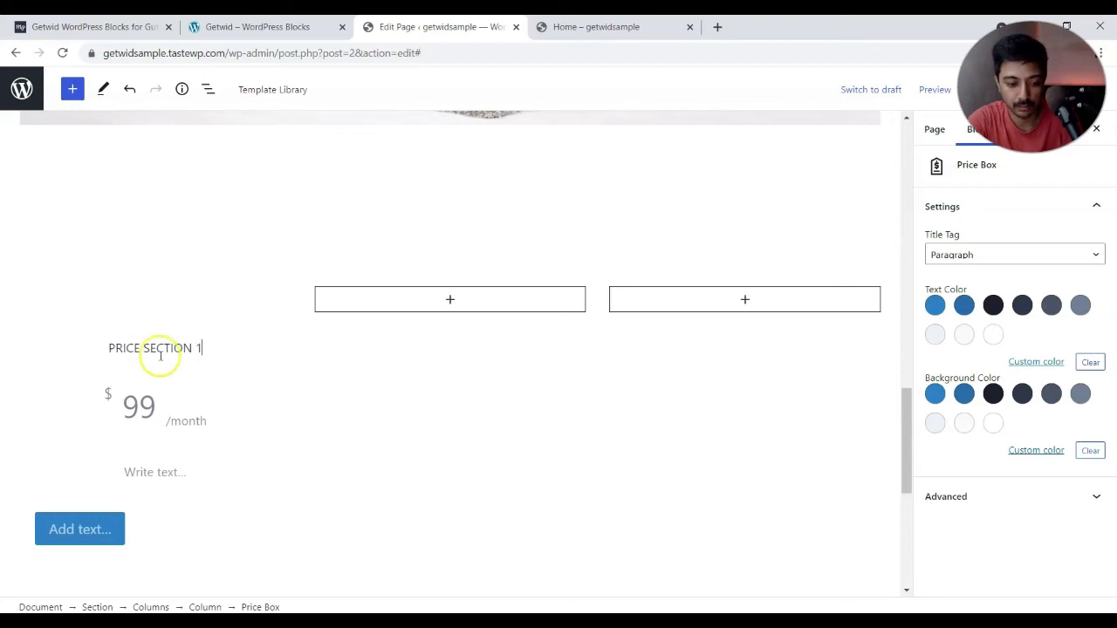
# - Set the first box's price to 99 per month and fill its description with Lorem Ipsum text ending at "Lorem Ipsum has been the"
pyautogui.click(147, 397)
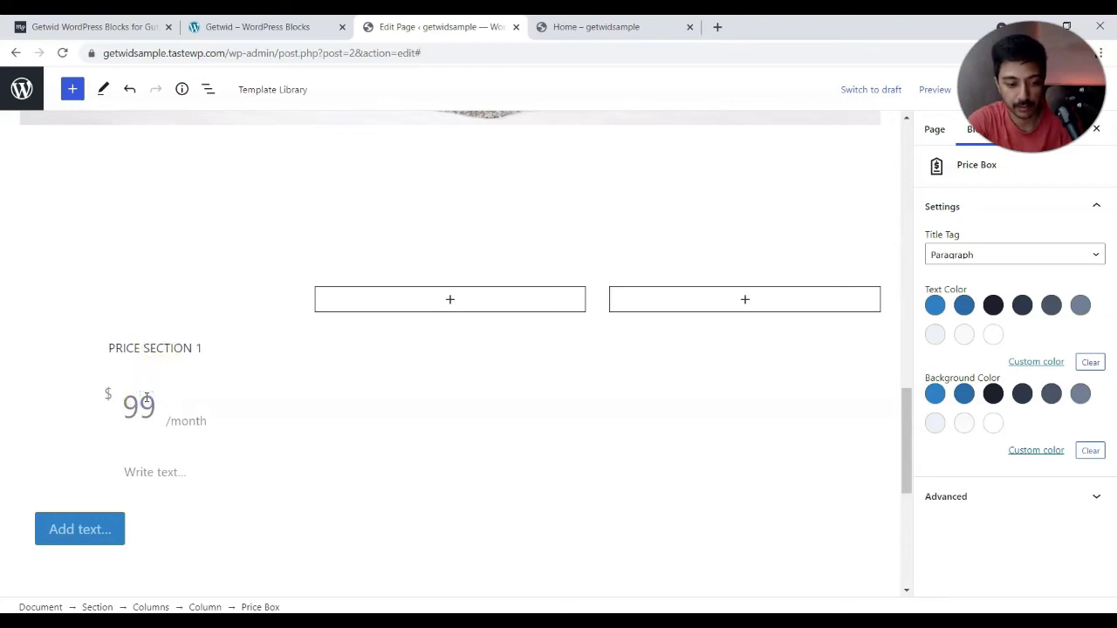
pyautogui.write('99')
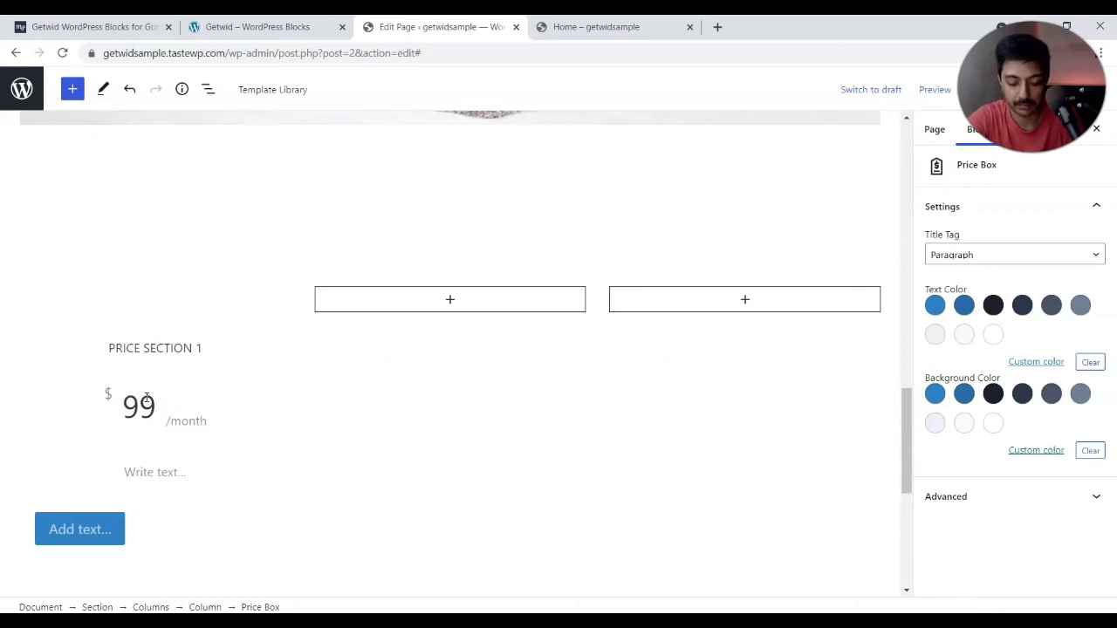
pyautogui.click(37, 473)
pyautogui.click(175, 465)
pyautogui.write("Lorem Ipsum is simply dummy text of the printing and typesetting industry. Lorem Ipsum has been the industry's standard dummy text ever since the 1500s, when an unknown printer took a galley of type and scrambled it to make a type specimen book. It has survived not only five centuries, but also the leap into electronic typesetting, remaining essentially unchanged. It was popularised in the 1960s with the release of Letraset sheets containing Lorem Ipsum passages, and more recently with desktop publishing software like Aldus PageMaker including versions of Lorem Ipsum.")
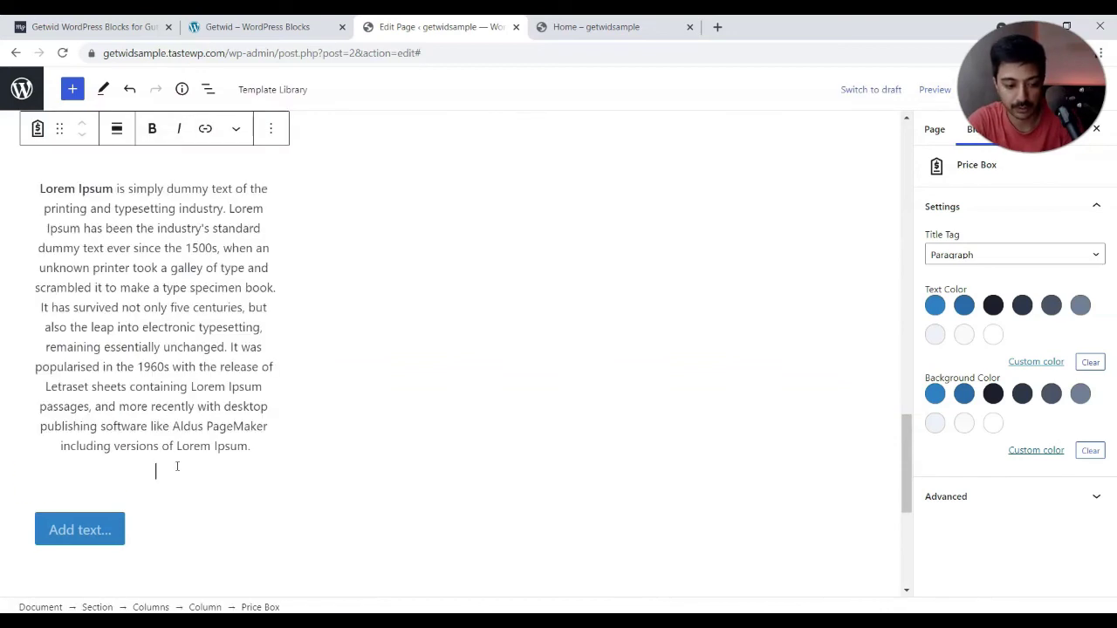
pyautogui.keyDown('shift'); pyautogui.click(155, 229); pyautogui.keyUp('shift')
pyautogui.press('BackSpace')
pyautogui.scroll(3, 169, 252)
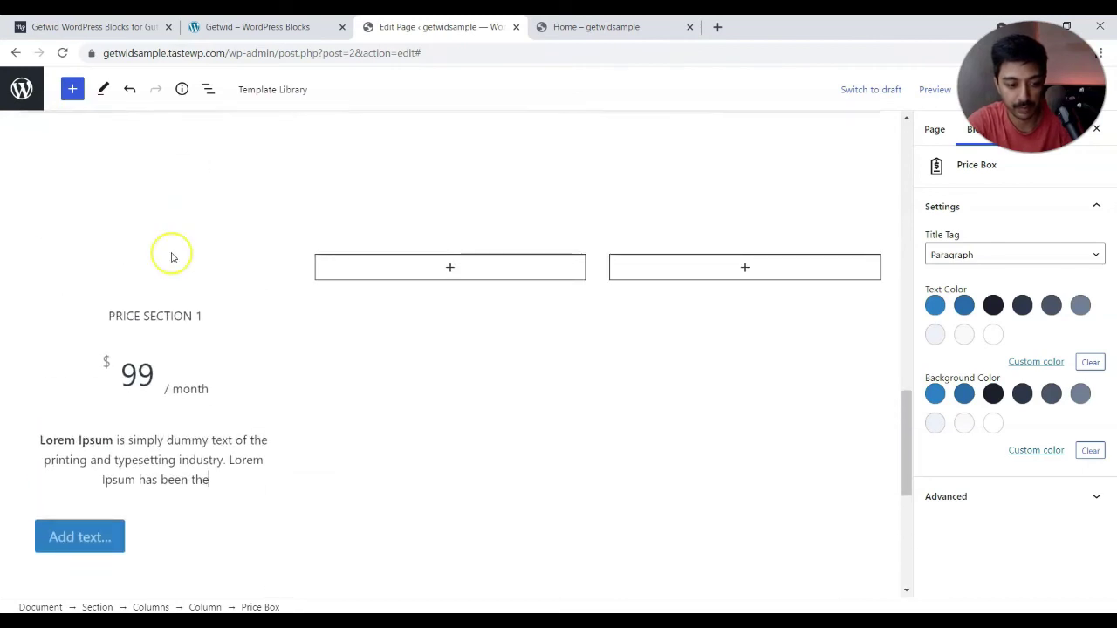
pyautogui.scroll(2, 208, 375)
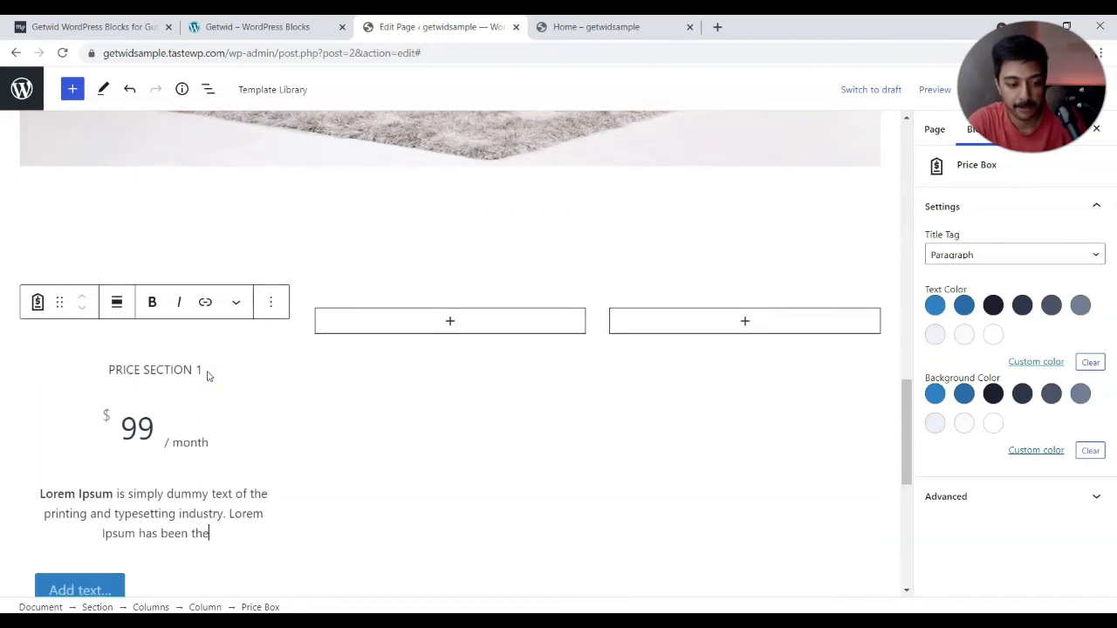
# - Label the first price box's button "BUY NOW" and align it to the center
pyautogui.scroll(-2, 164, 503)
pyautogui.click(84, 449)
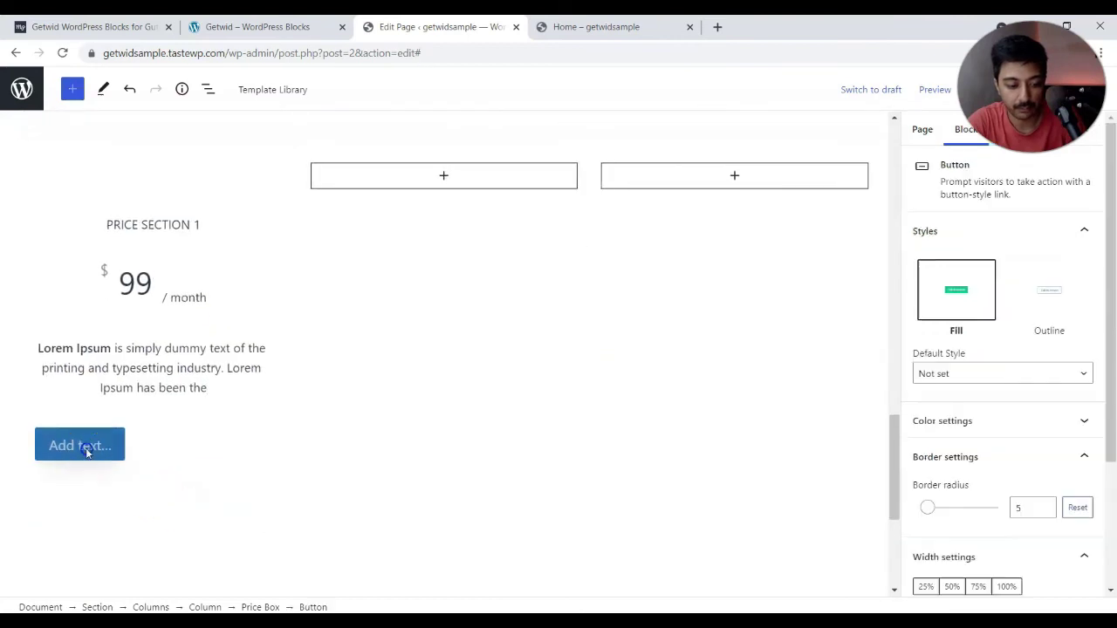
pyautogui.write('BIUY')
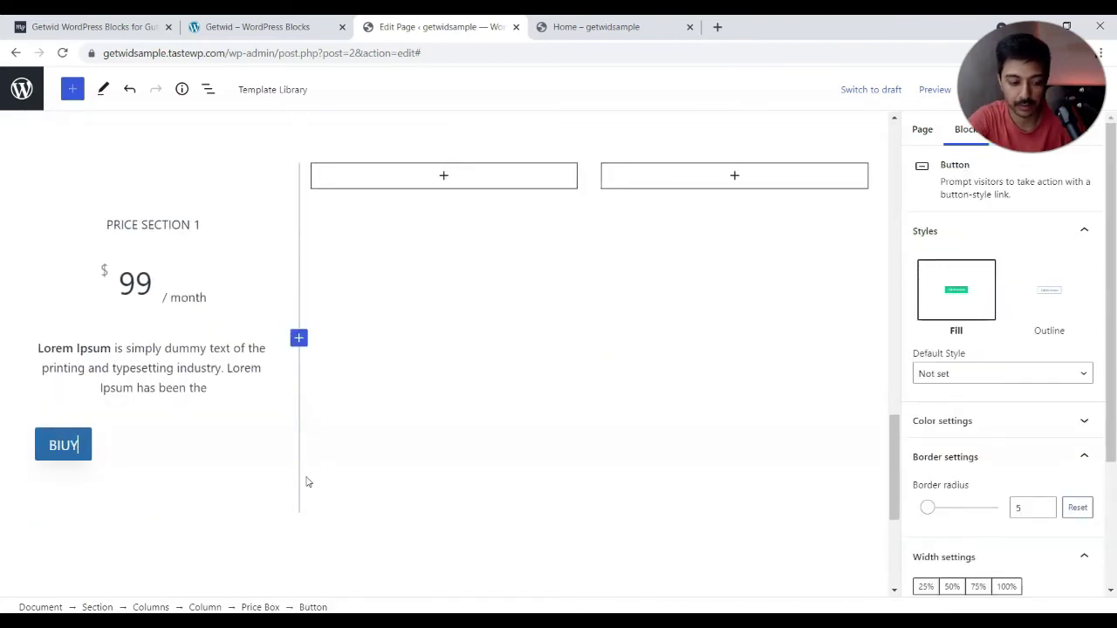
pyautogui.press('BackSpace')
pyautogui.press('BackSpace')
pyautogui.press('BackSpace')
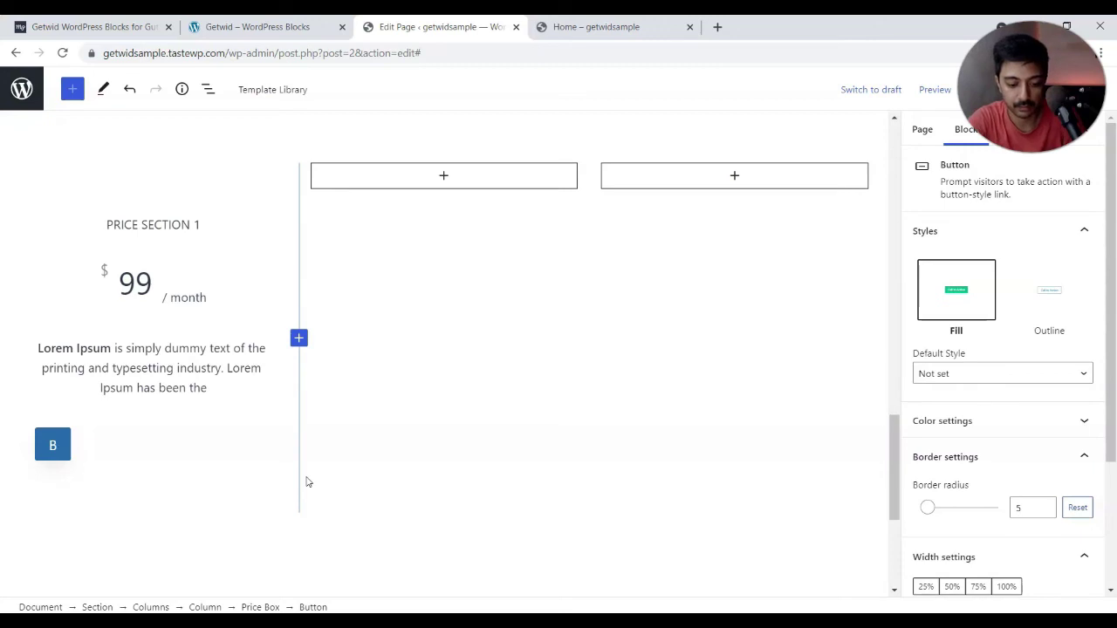
pyautogui.write('UY NOW')
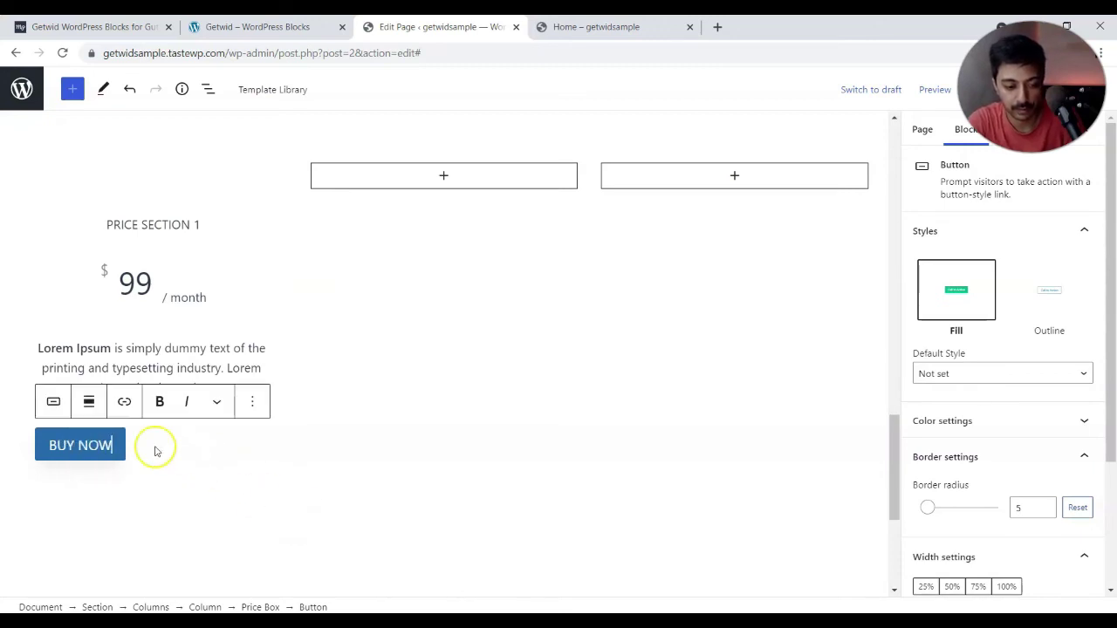
pyautogui.click(88, 401)
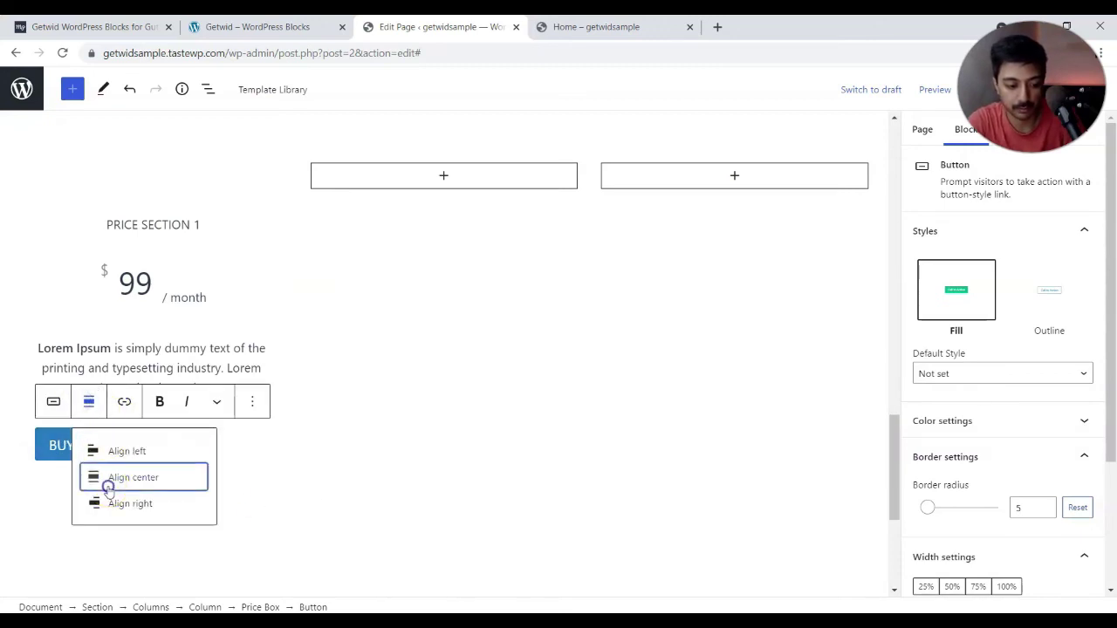
pyautogui.click(108, 486)
# - Copy the finished Price Box block and paste it into the second column
pyautogui.click(192, 298)
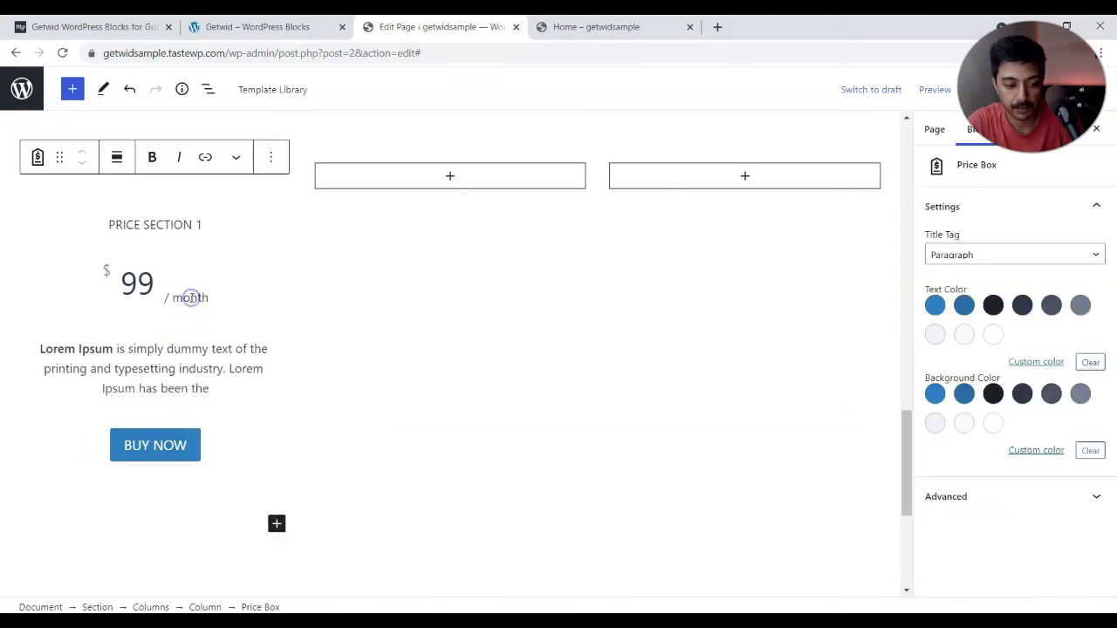
pyautogui.click(260, 606)
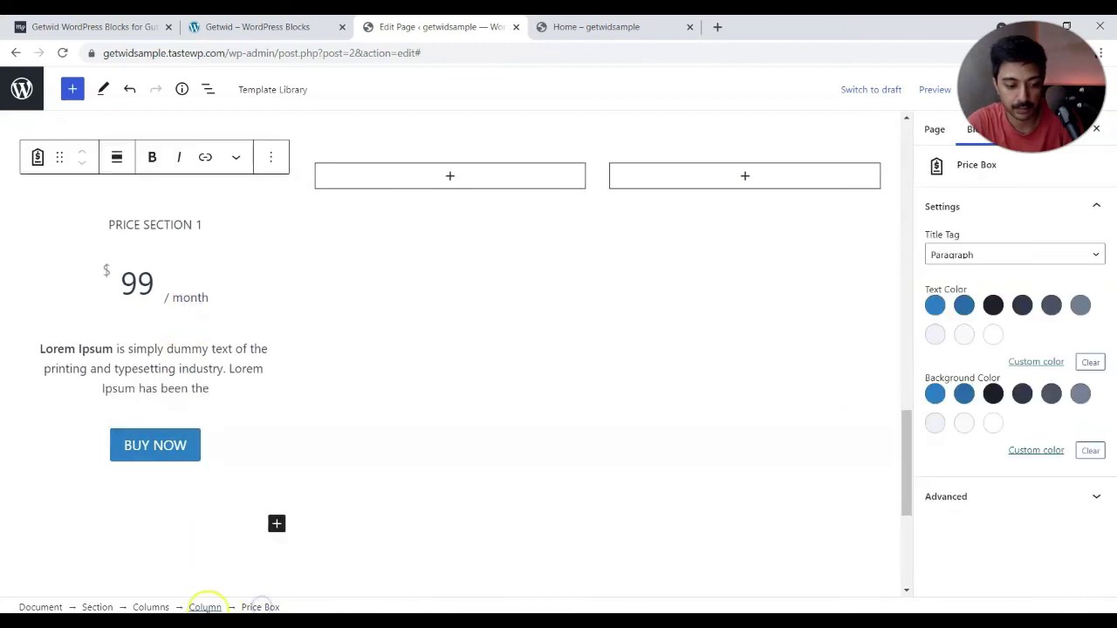
pyautogui.scroll(1, 241, 487)
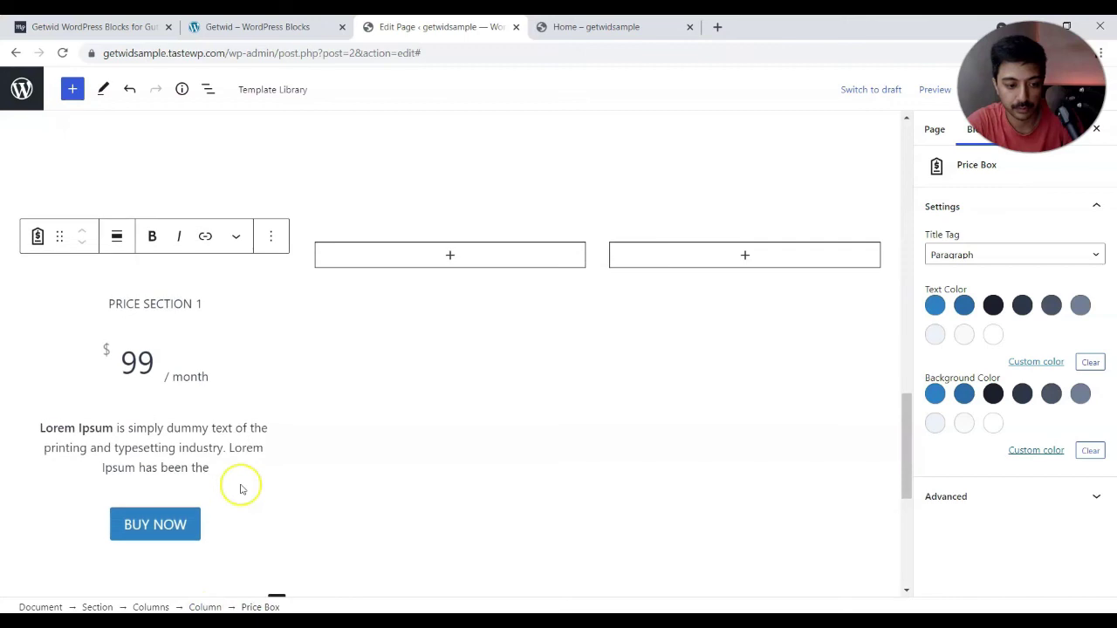
pyautogui.click(271, 236)
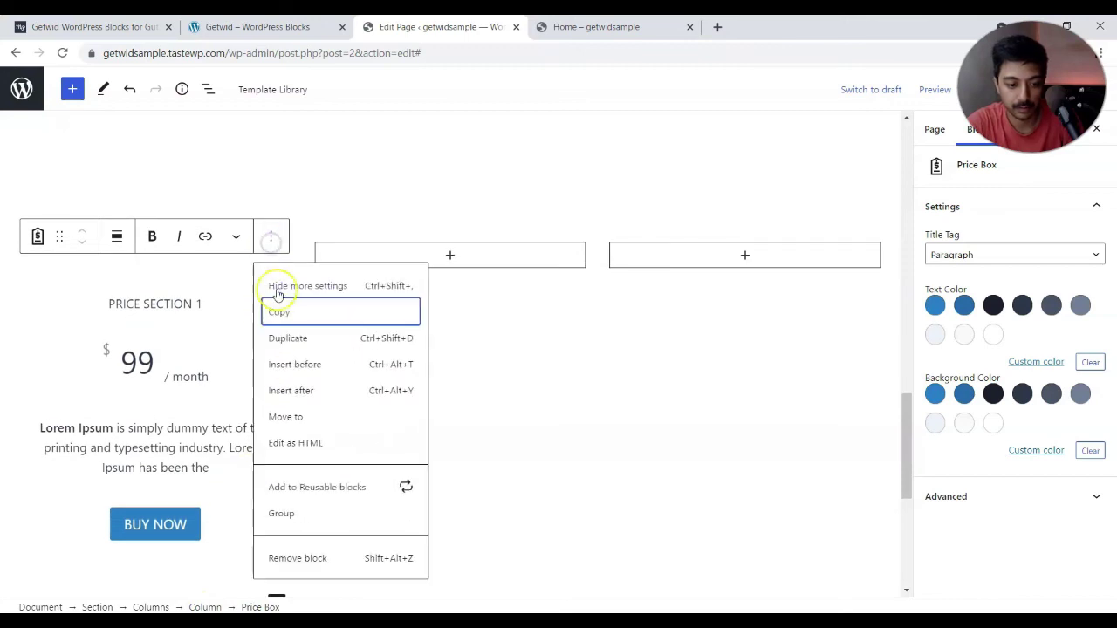
pyautogui.click(279, 315)
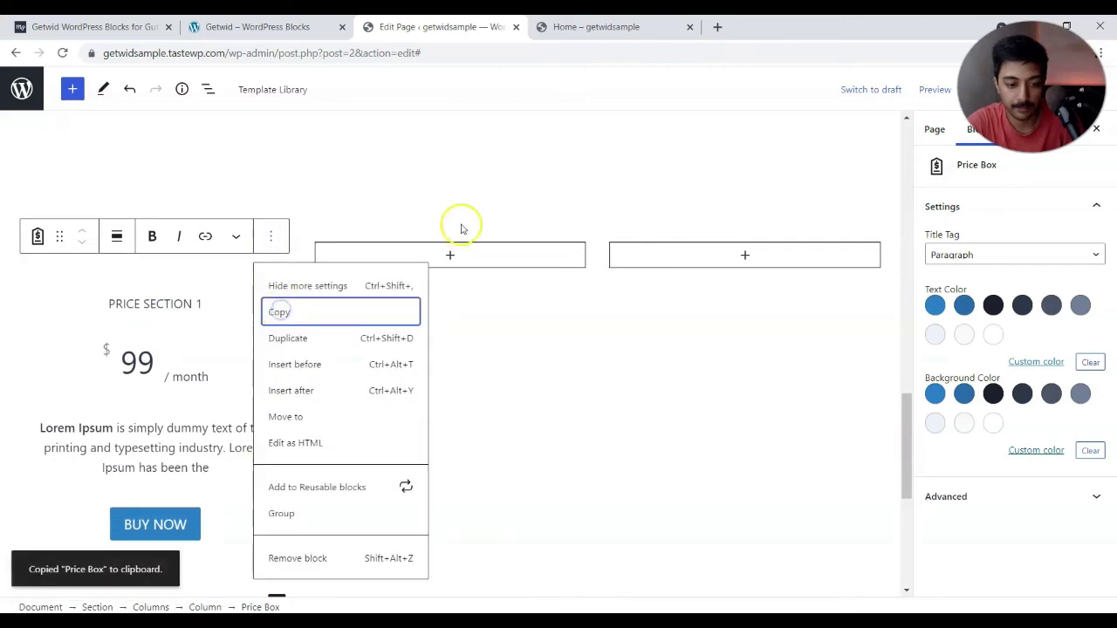
pyautogui.click(454, 253)
pyautogui.click(447, 279)
pyautogui.click(373, 403)
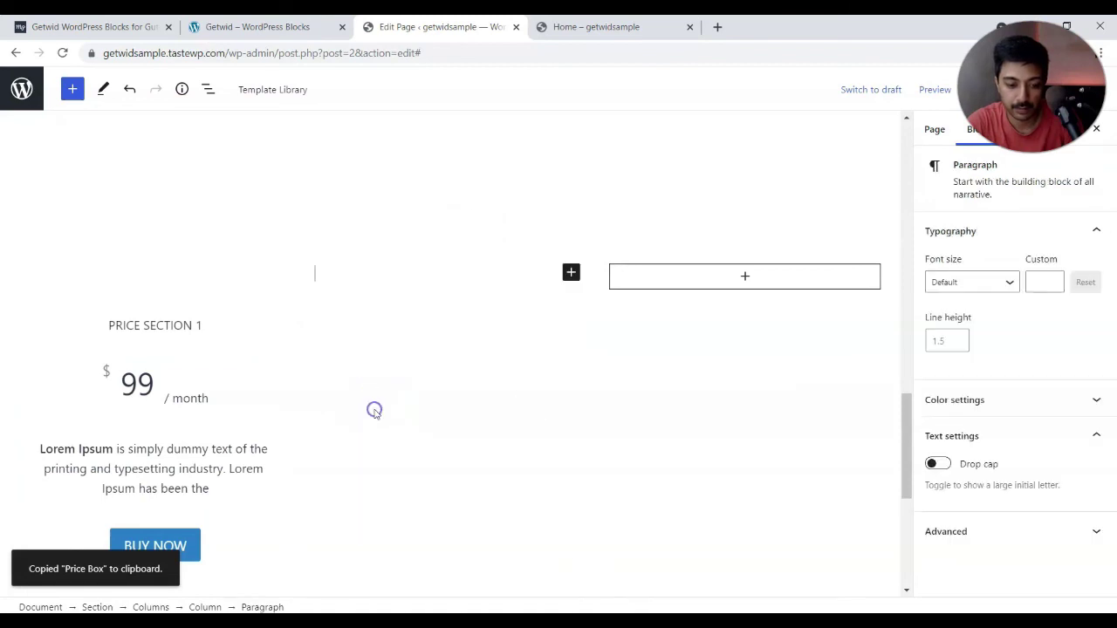
pyautogui.click(475, 349)
pyautogui.hotkey('ctrl', 'v')
pyautogui.scroll(3, 650, 261)
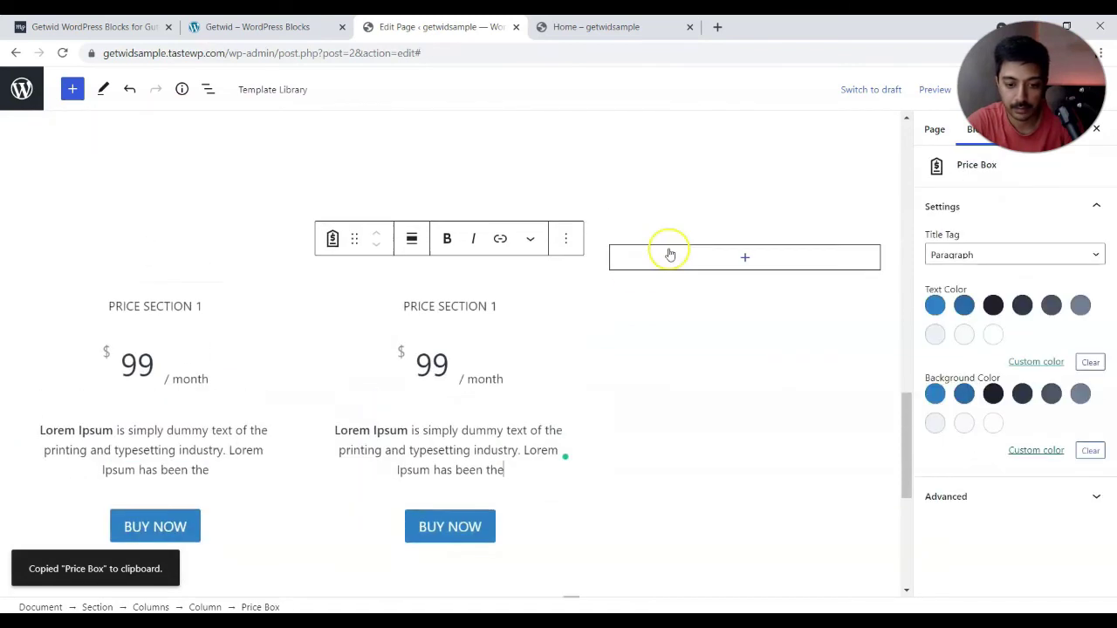
# - Paste the copied Price Box into the third column
pyautogui.click(746, 316)
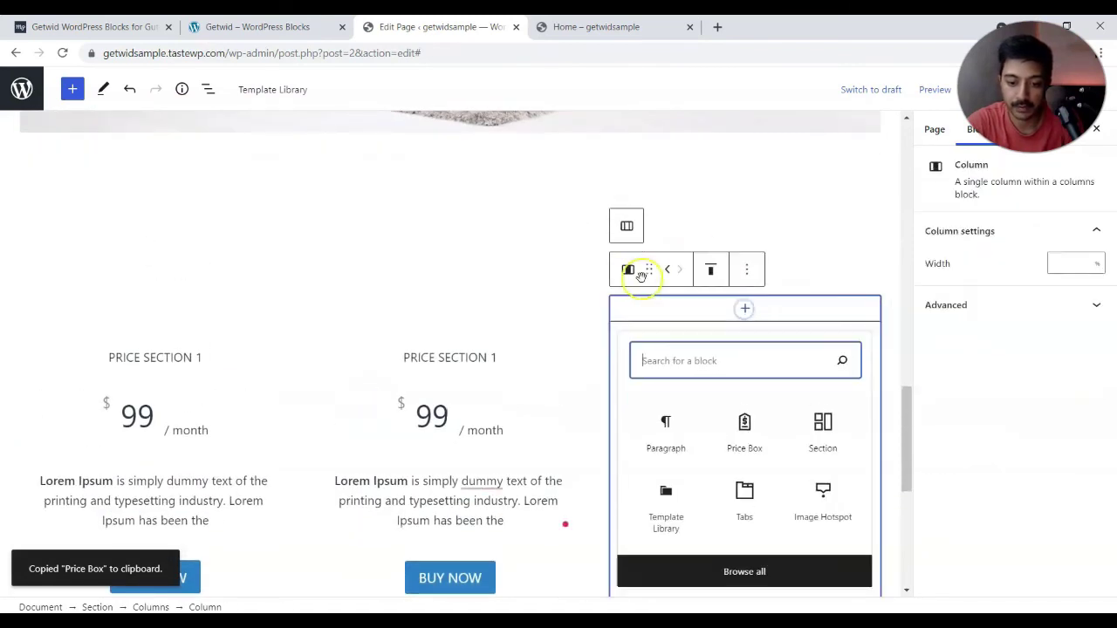
pyautogui.click(672, 435)
pyautogui.hotkey('ctrl', 'v')
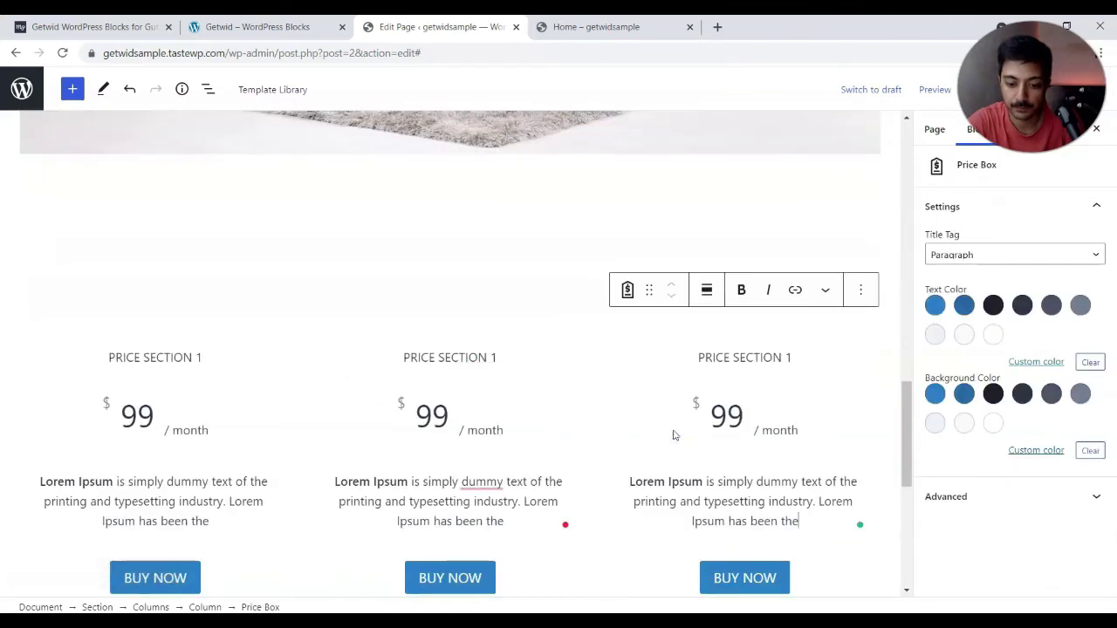
# - Retitle the second and third price boxes "PRICE SECTION 2" and "PRICE SECTION 3"
pyautogui.click(498, 354)
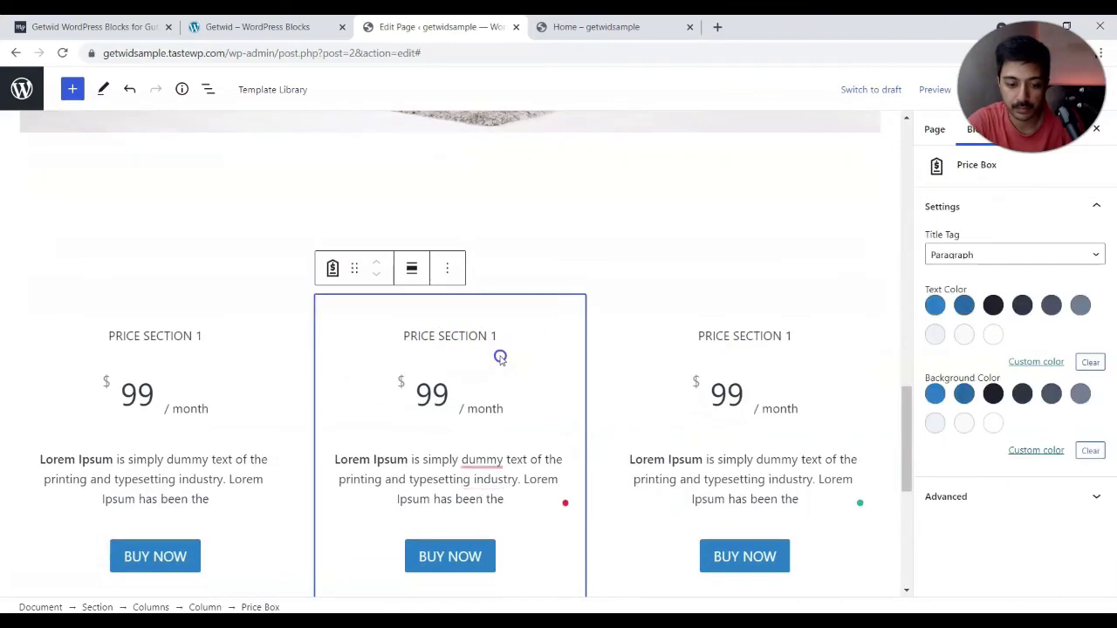
pyautogui.click(500, 336)
pyautogui.doubleClick(498, 336)
pyautogui.press('BackSpace')
pyautogui.write('2')
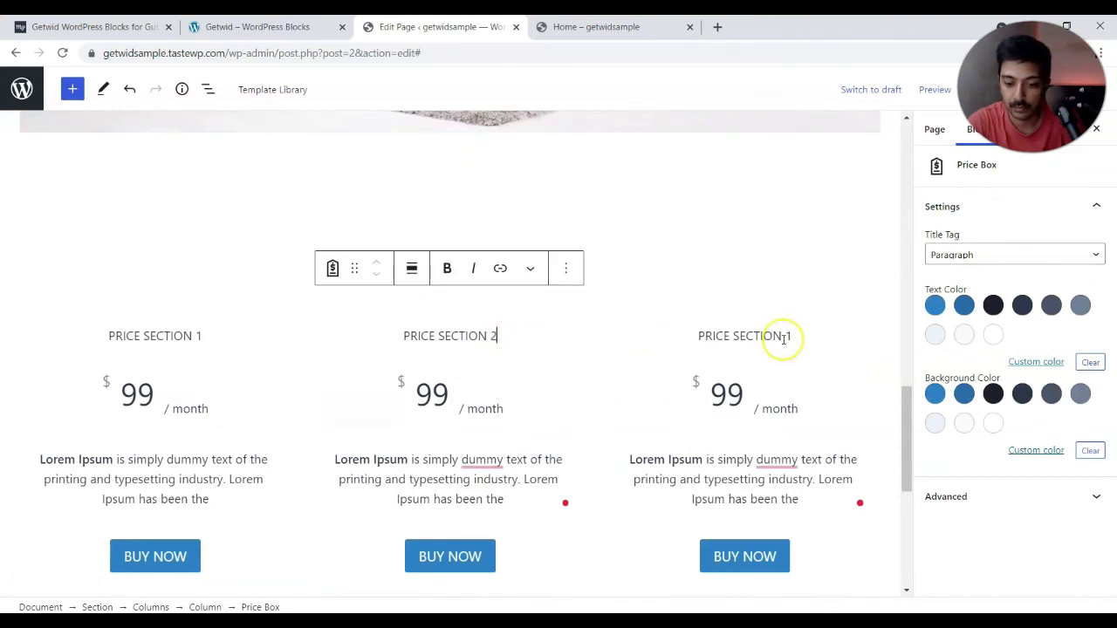
pyautogui.click(782, 336)
pyautogui.doubleClick(782, 336)
pyautogui.press('BackSpace')
pyautogui.write('3')
pyautogui.scroll(-1, 623, 359)
# - Set the price to 109 in the second price box and 199 in the third
pyautogui.click(420, 301)
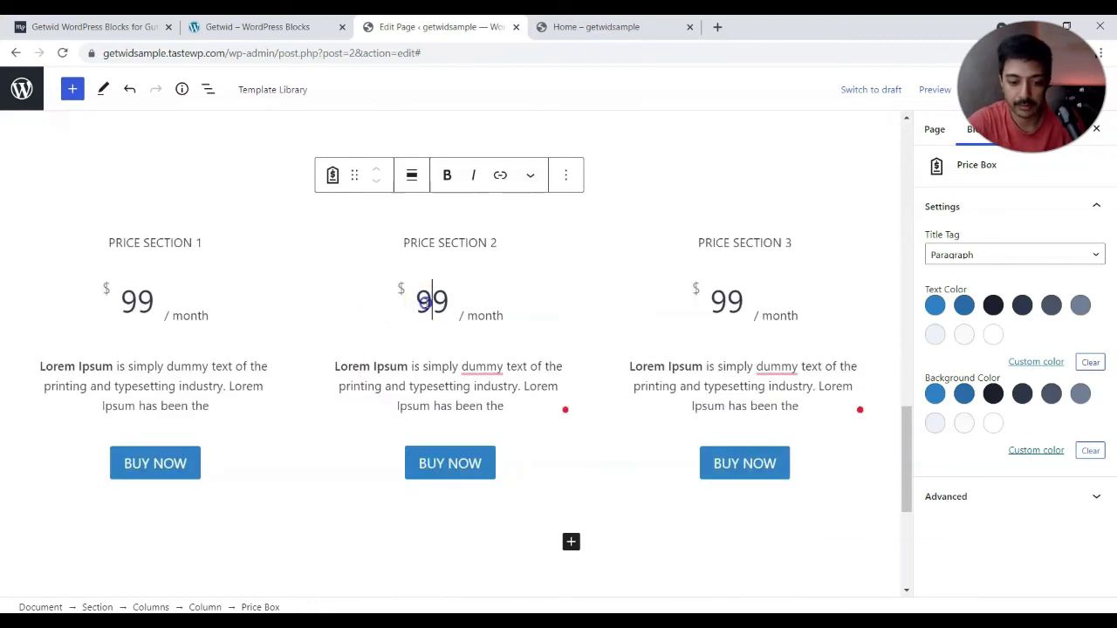
pyautogui.doubleClick(426, 301)
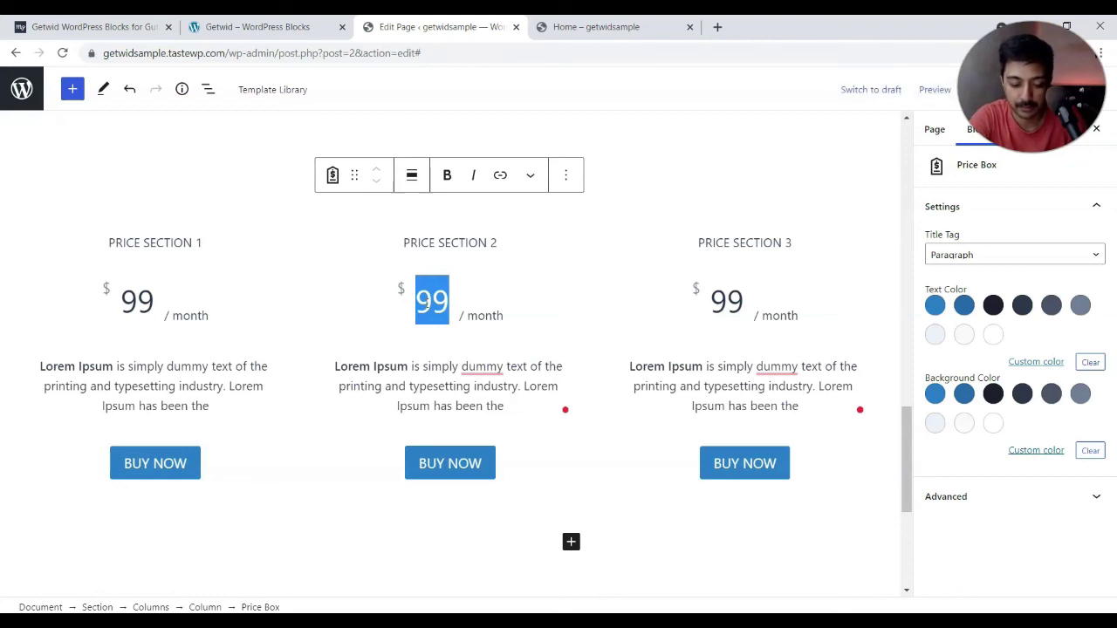
pyautogui.write('109')
pyautogui.click(729, 301)
pyautogui.write('1')
pyautogui.click(678, 308)
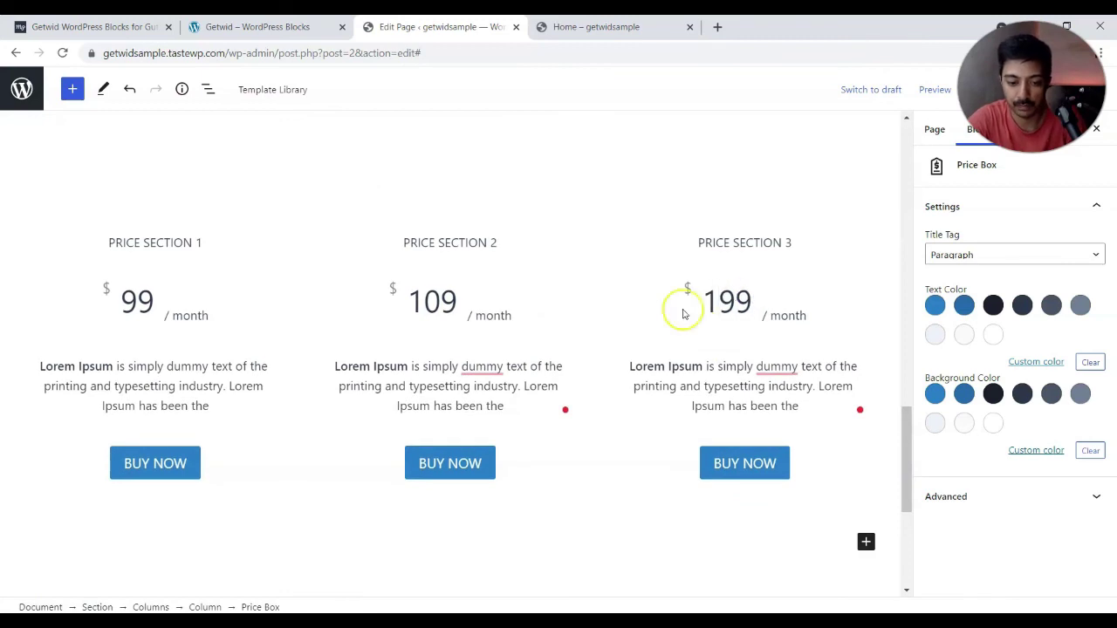
# - Give the PRICE SECTION 2 box the pale blue-grey preset background color and update the page
pyautogui.click(406, 360)
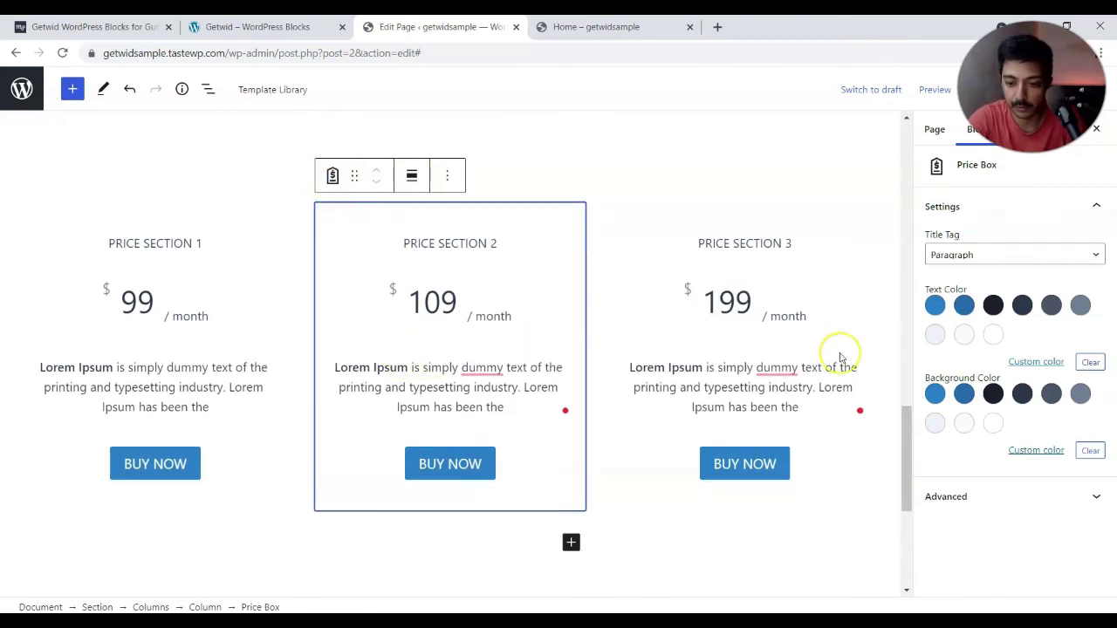
pyautogui.click(964, 424)
pyautogui.click(934, 424)
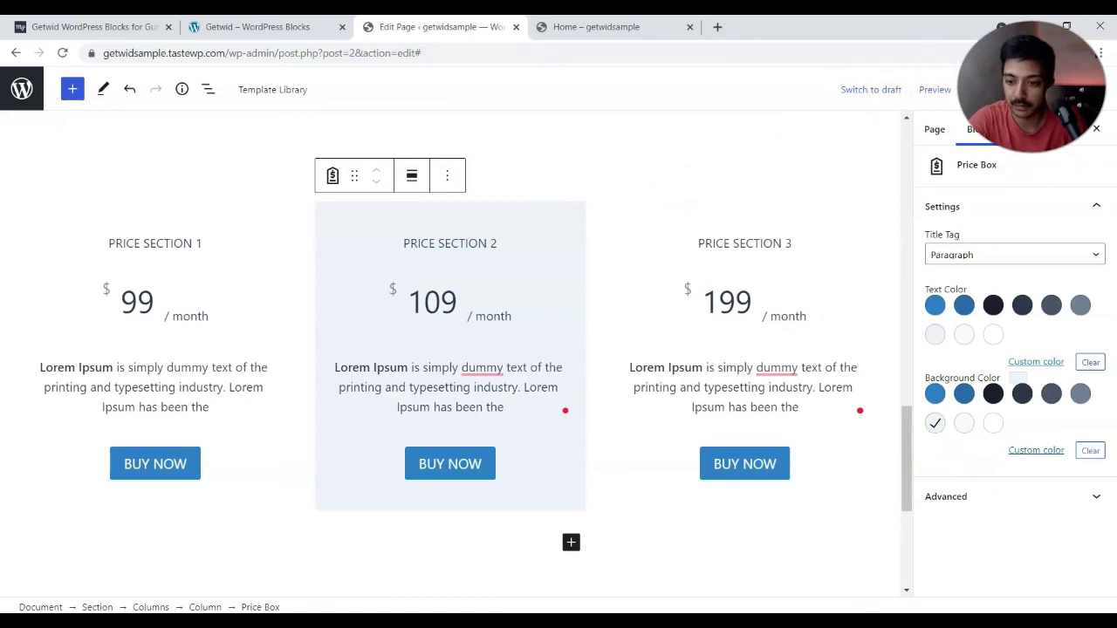
pyautogui.click(978, 89)
# - Reload the published Home page and examine the three-column pricing section
pyautogui.click(596, 26)
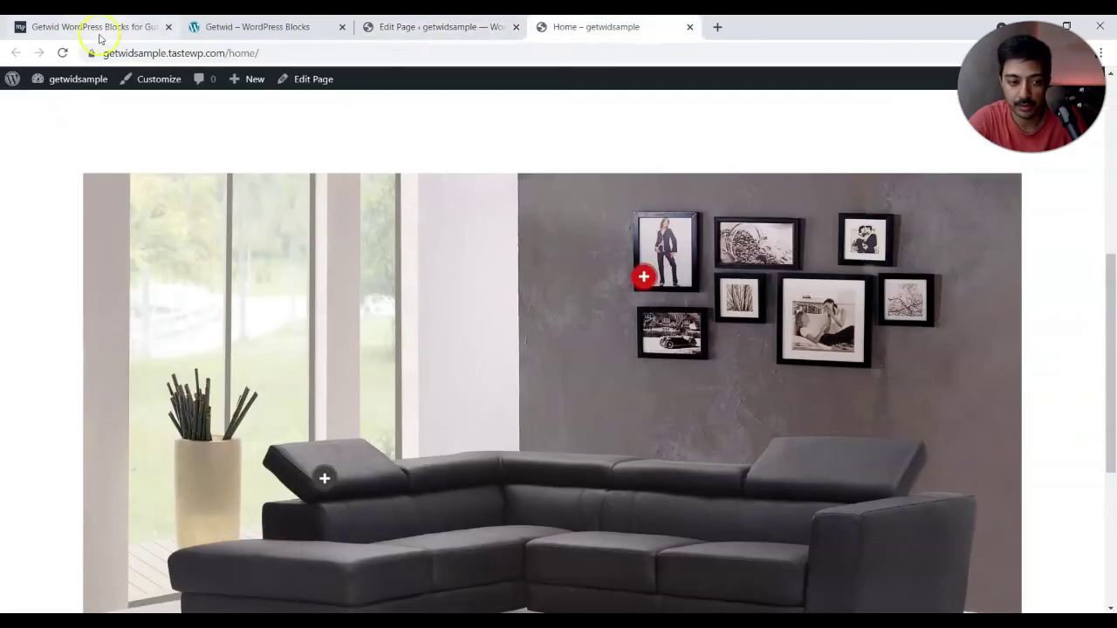
pyautogui.click(62, 53)
pyautogui.scroll(-4, 310, 261)
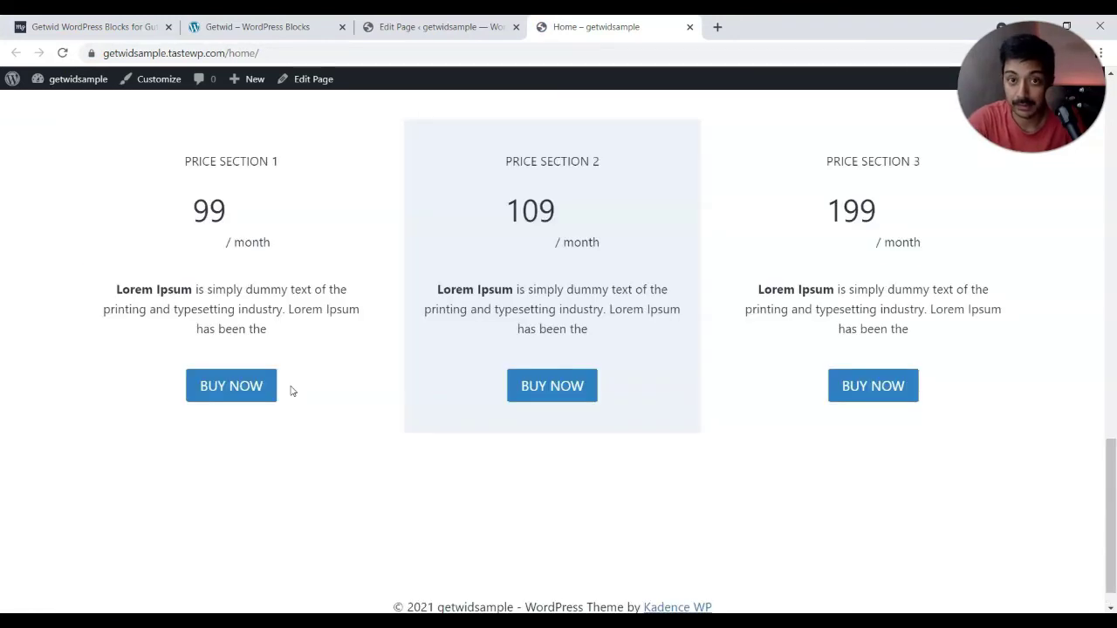
pyautogui.scroll(1, 322, 441)
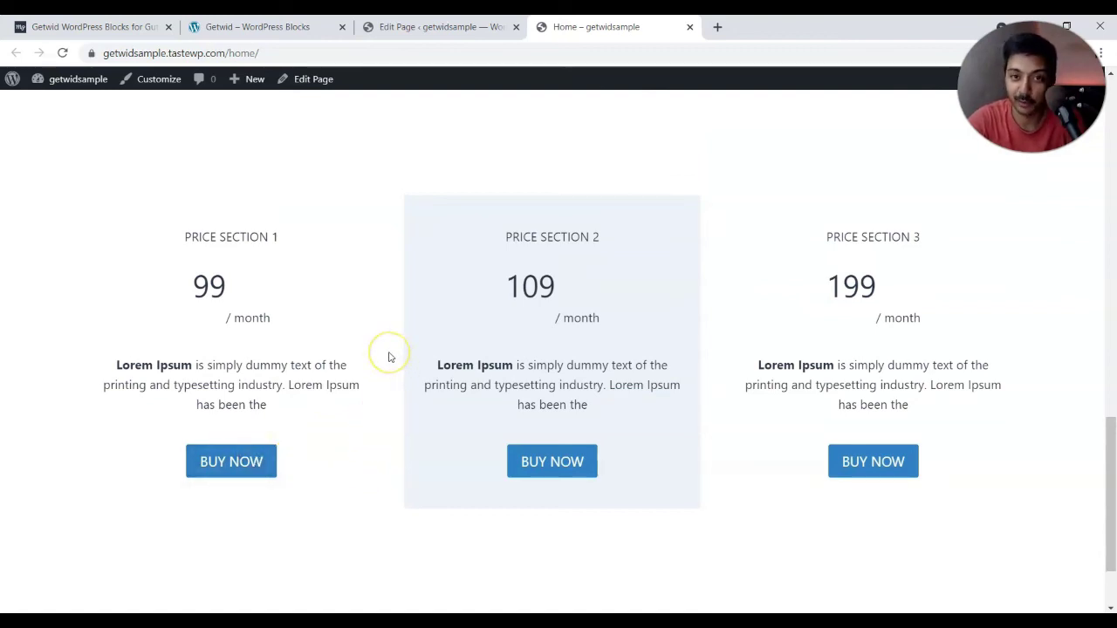
pyautogui.click(462, 29)
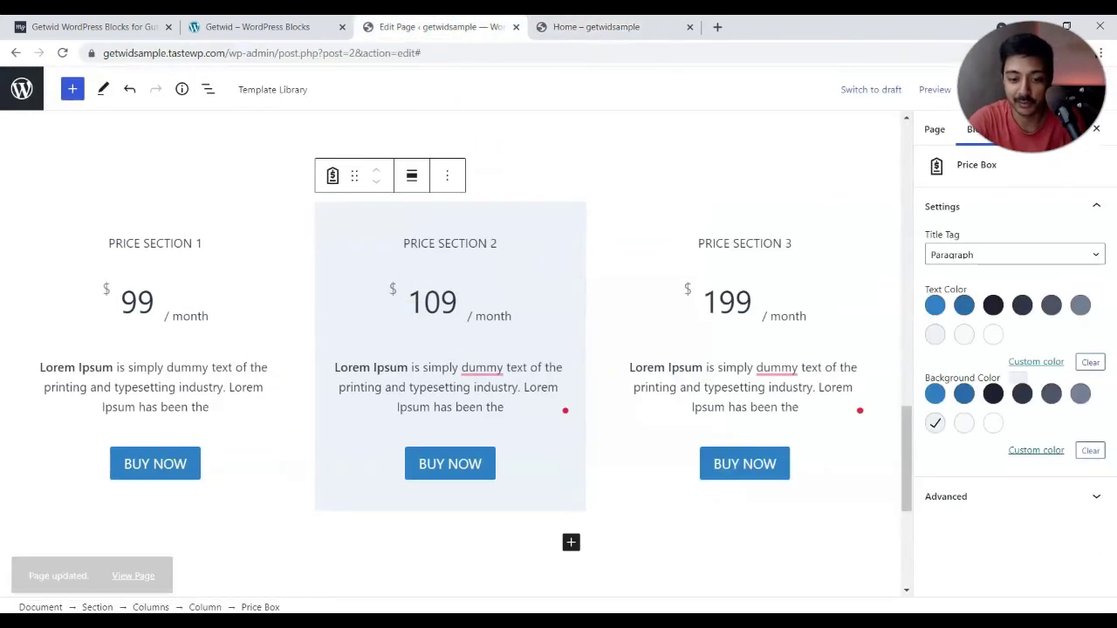
pyautogui.click(596, 27)
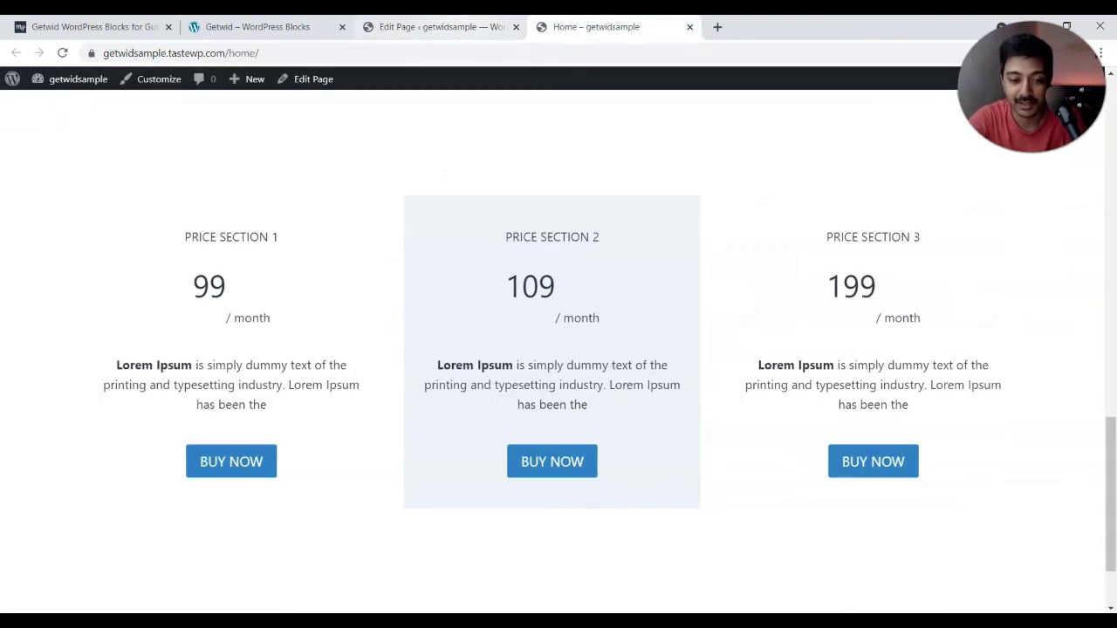
pyautogui.click(442, 27)
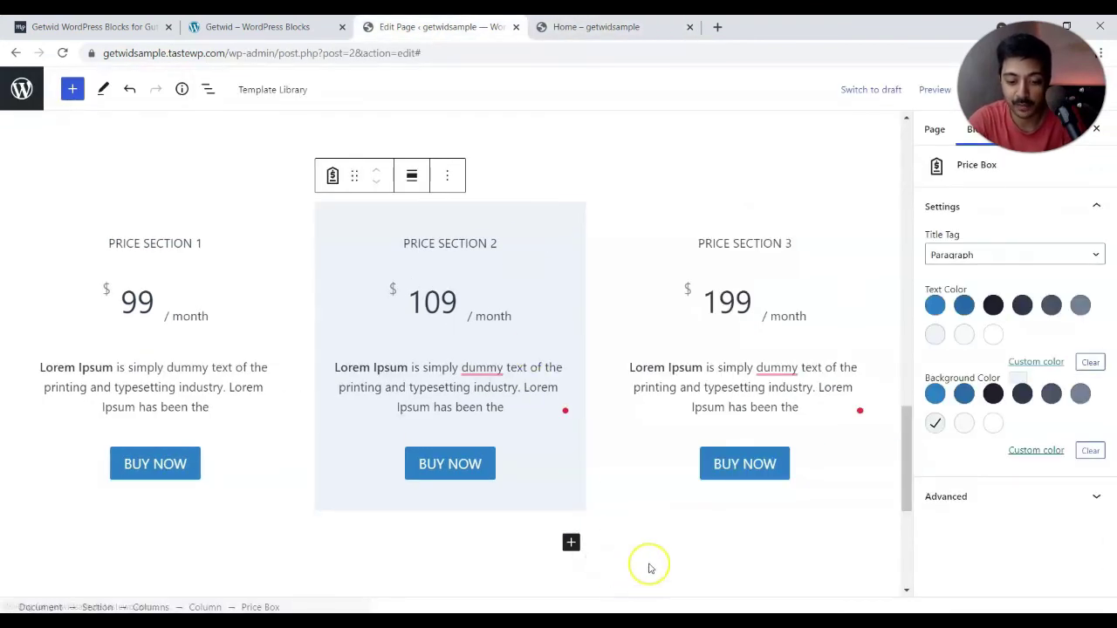
pyautogui.click(648, 563)
pyautogui.click(577, 563)
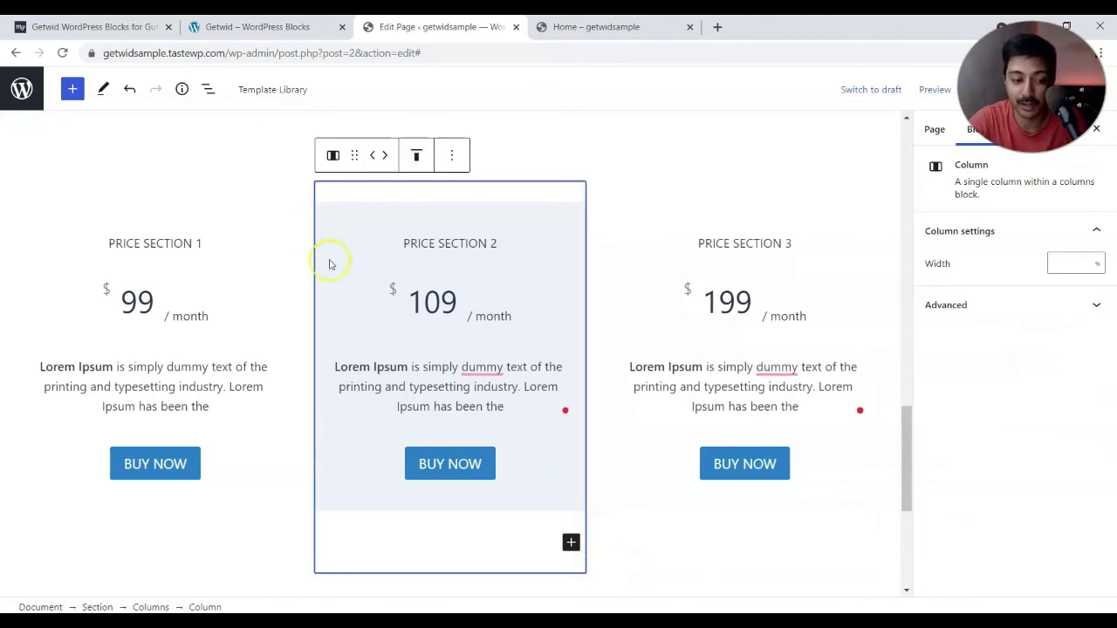
# - Look over the block overview on the Getwid product page and the start of the Getwid demo site
pyautogui.hotkey('ctrl', '1')
pyautogui.scroll(-3, 478, 181)
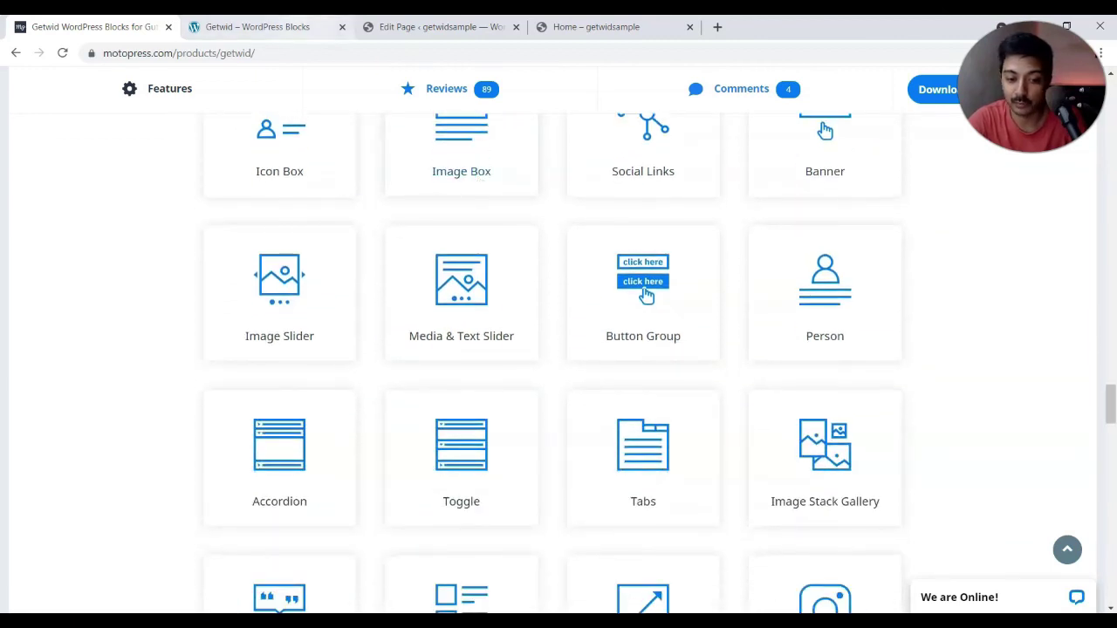
pyautogui.hotkey('ctrl', '2')
pyautogui.scroll(10, 286, 284)
pyautogui.scroll(3, 286, 285)
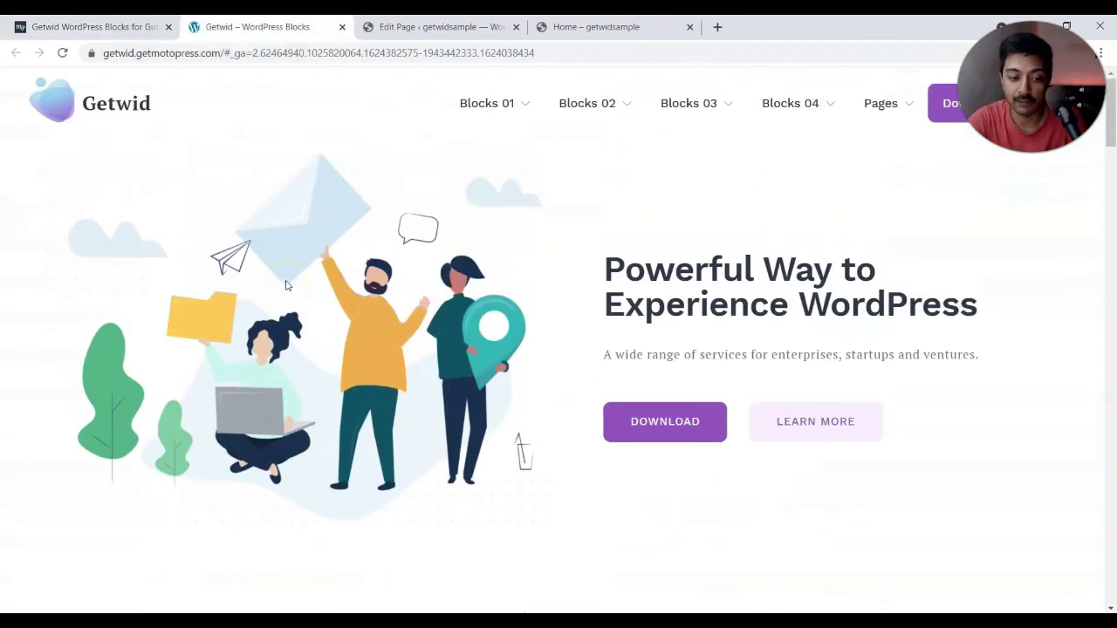